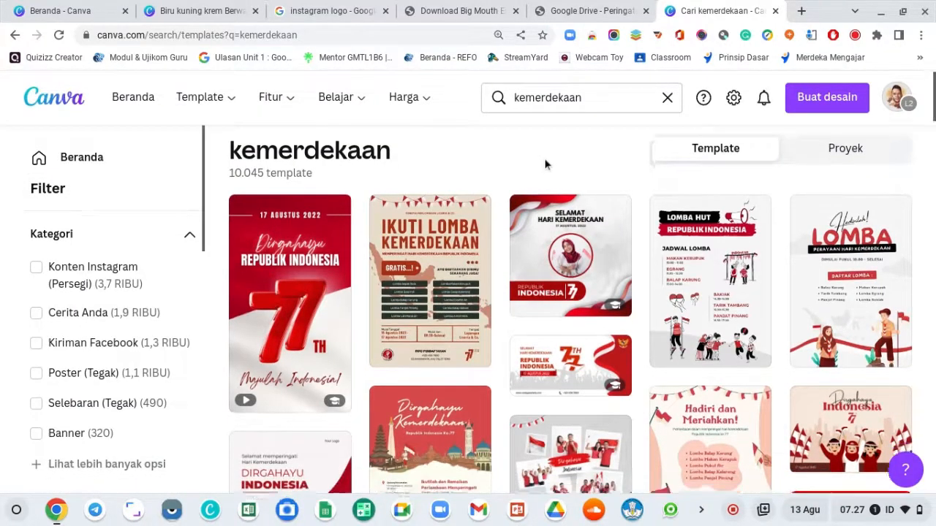
- Browse the template results for "kemerdekaan" to review the Independence Day poster and banner designs
scroll(543, 160, "down", 2)
scroll(543, 173, "down", 1)
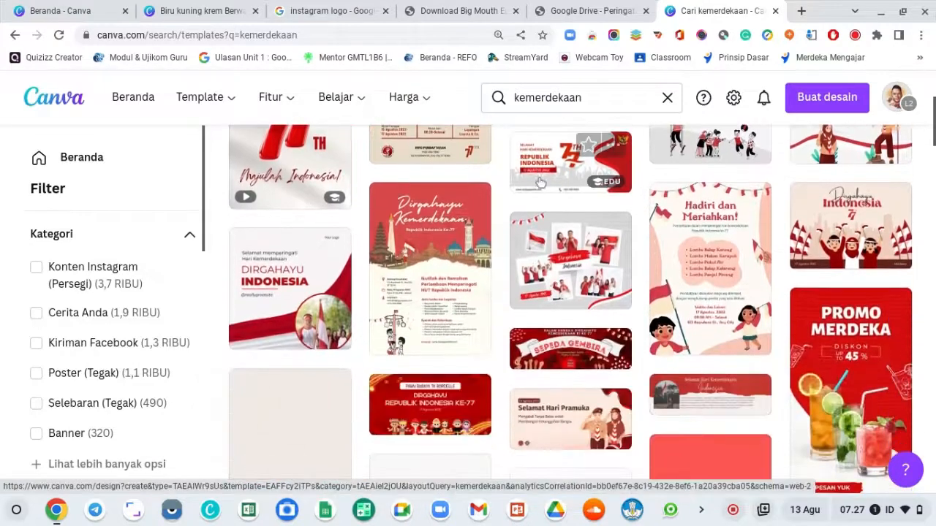
scroll(548, 190, "down", 1)
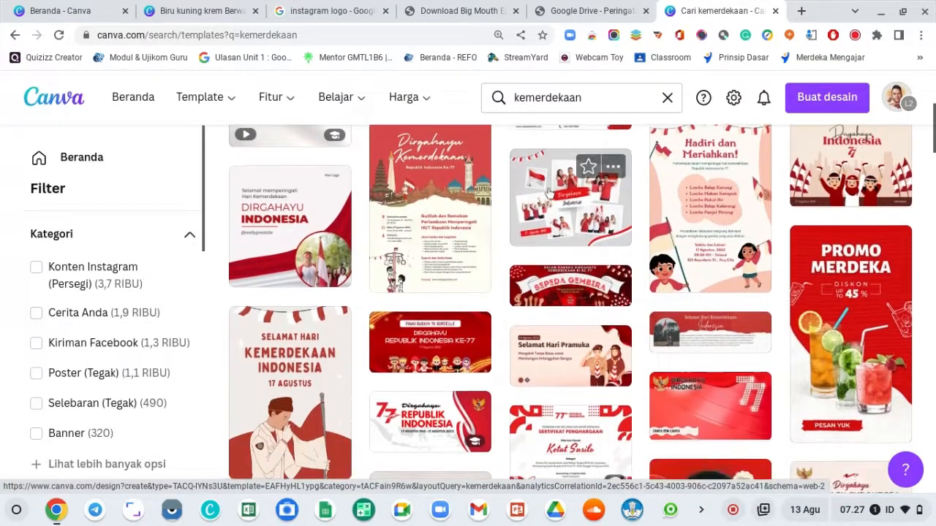
scroll(548, 192, "down", 2)
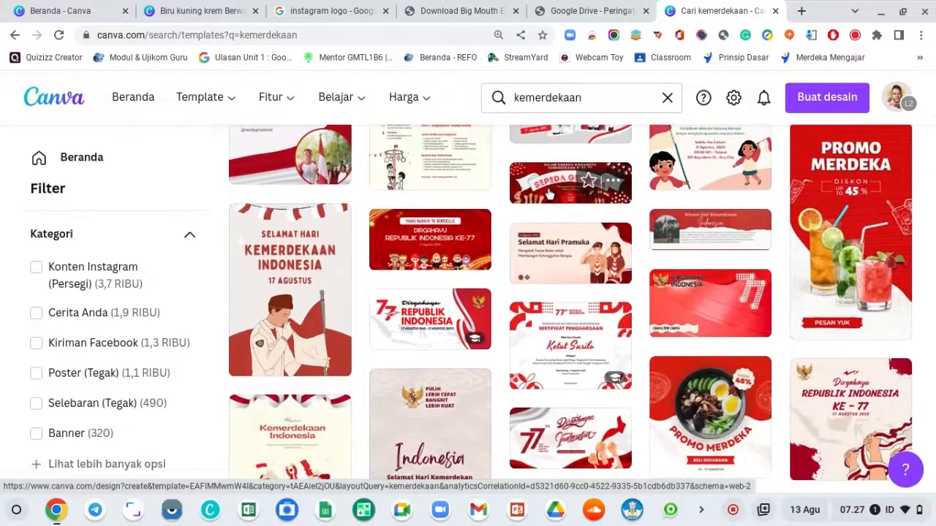
scroll(548, 194, "down", 2)
scroll(548, 196, "down", 1)
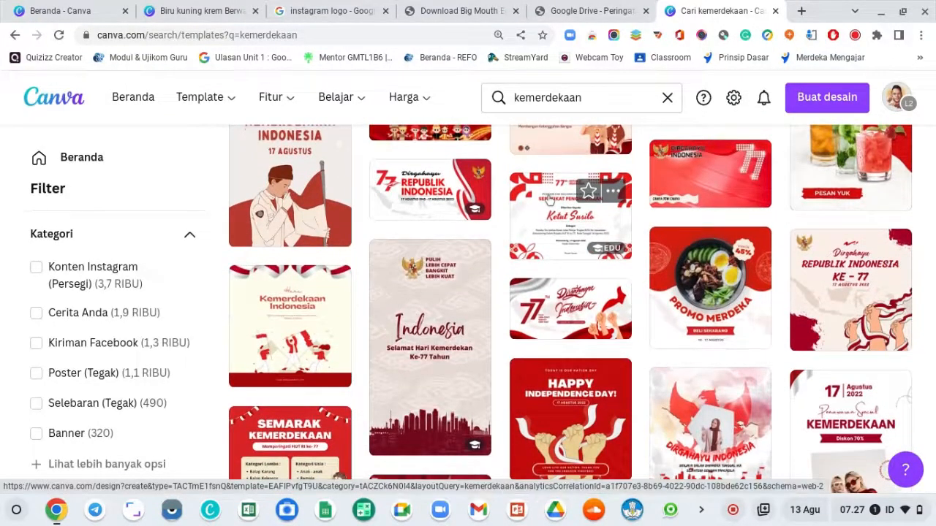
scroll(549, 199, "down", 1)
scroll(550, 203, "down", 3)
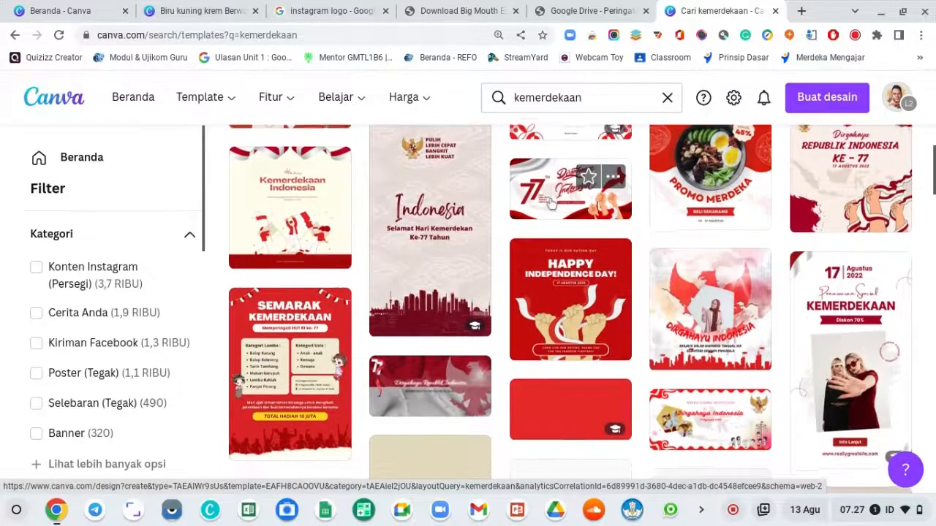
scroll(550, 203, "down", 5)
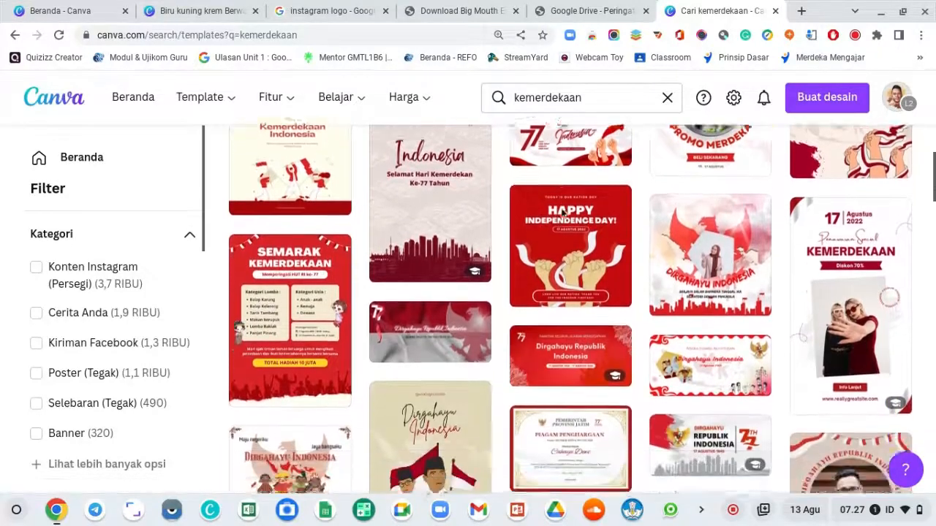
scroll(561, 213, "down", 3)
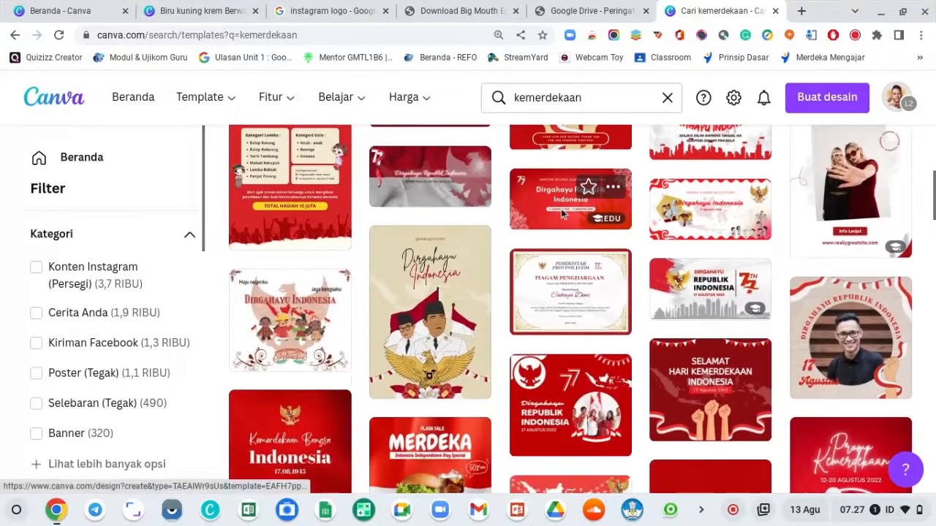
scroll(561, 213, "down", 10)
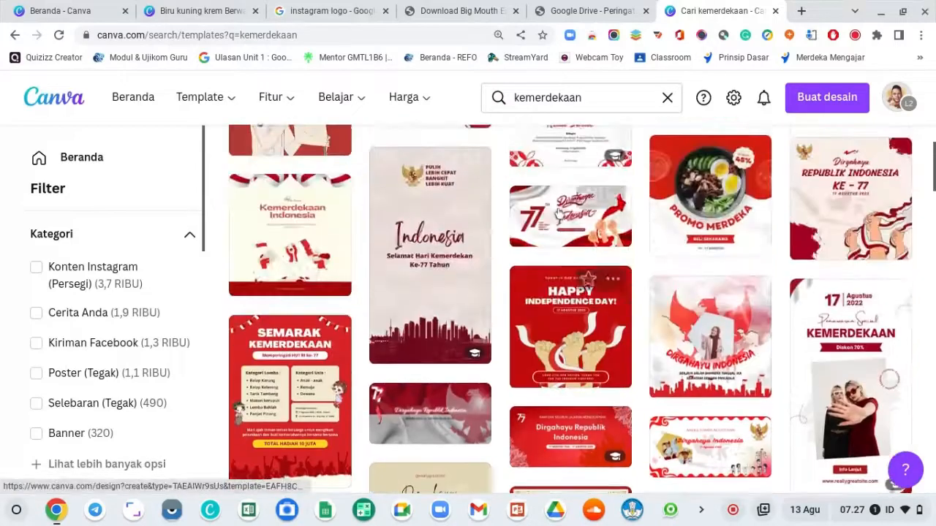
scroll(559, 212, "up", 1)
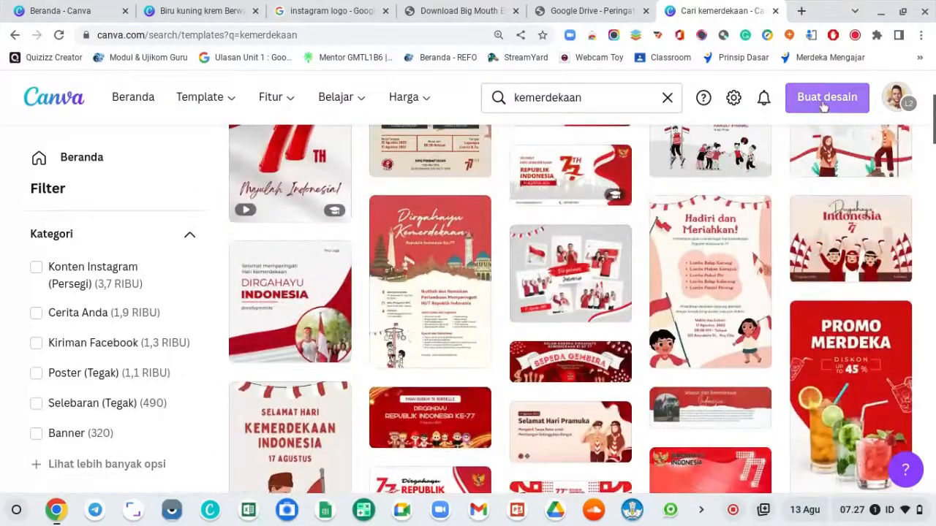
- Create a new blank design in the Poster (Tegak) format
left_click(824, 103)
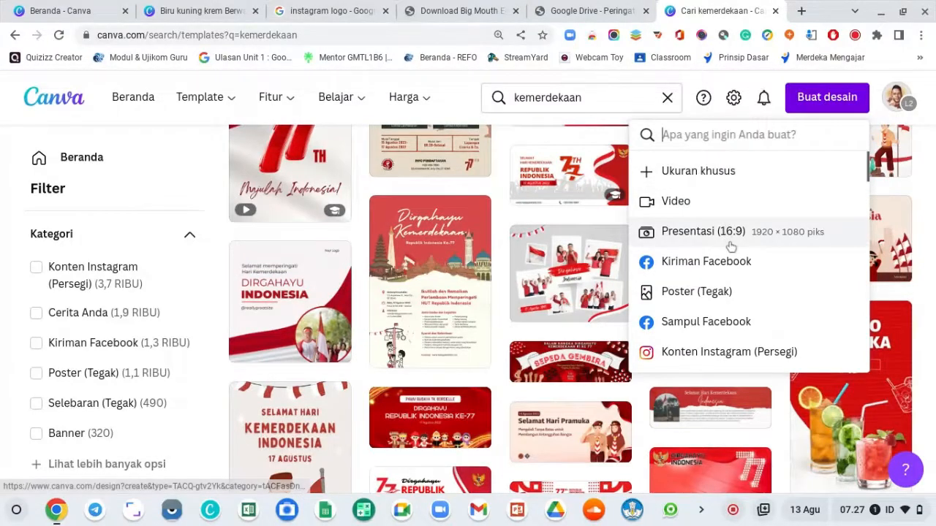
left_click(696, 292)
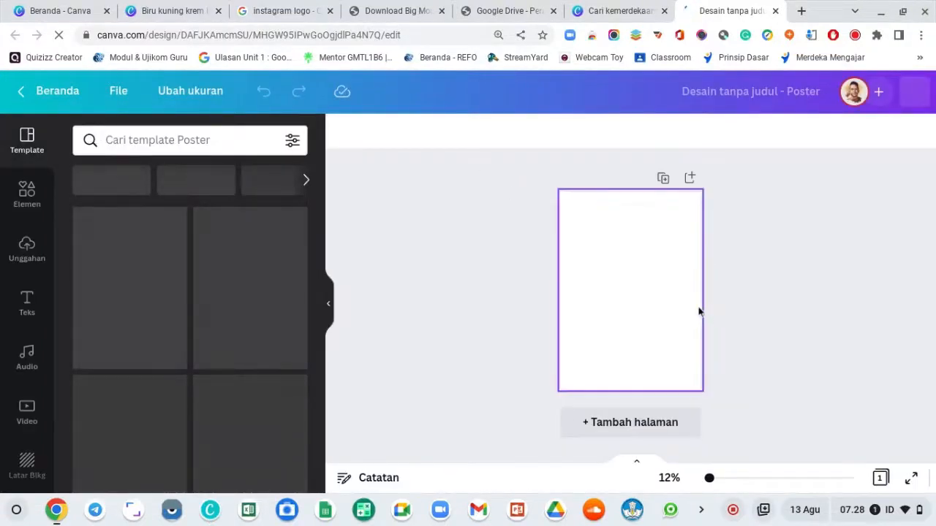
scroll(697, 307, "up", 3)
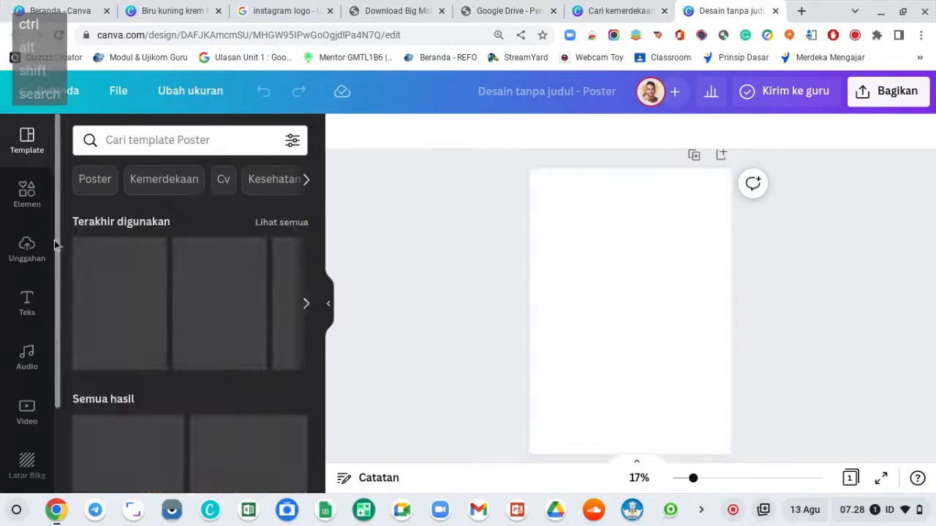
- Search the design elements for "kemerdekaan" and look through the matching graphics, photos and videos
left_click(27, 191)
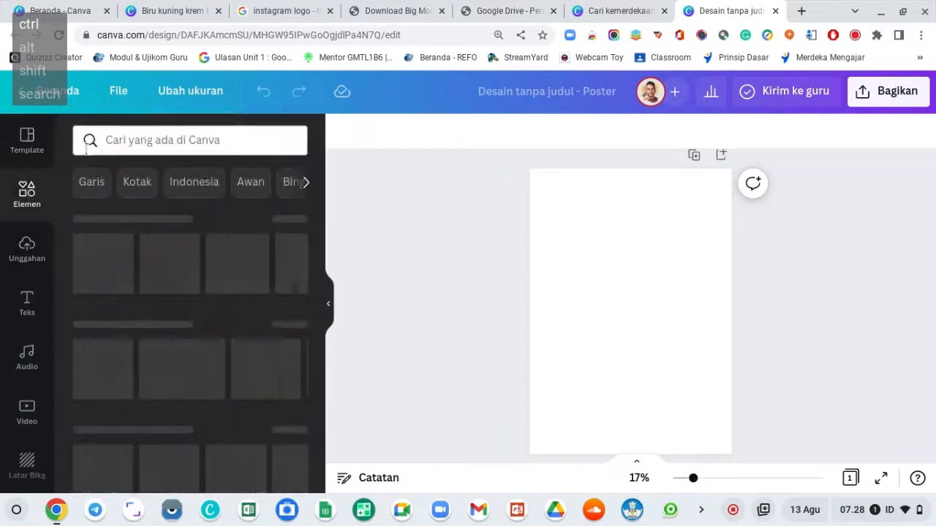
left_click(100, 142)
type("kemerdekaan")
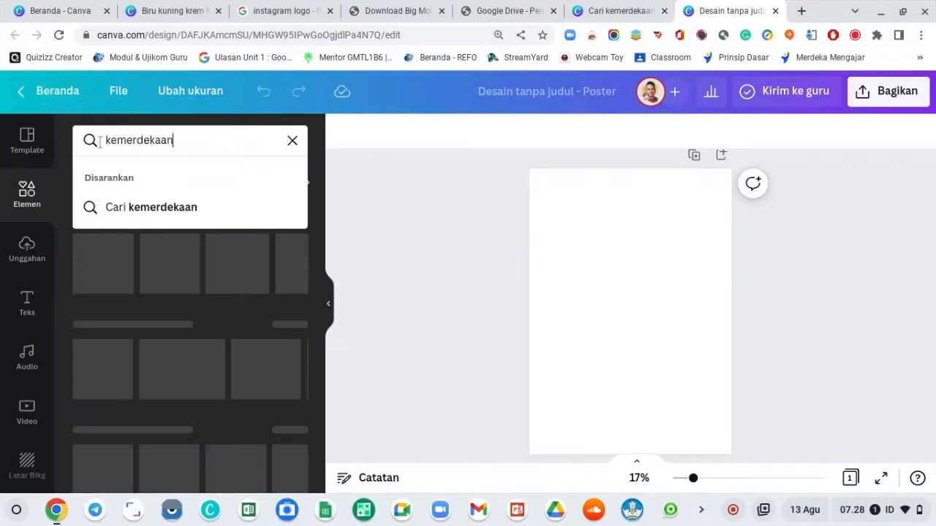
key("Return")
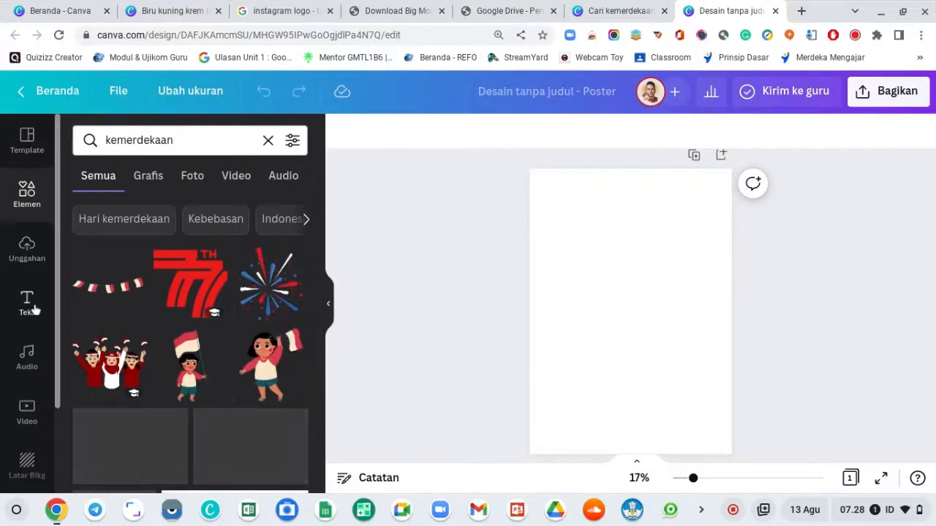
scroll(152, 292, "down", 5)
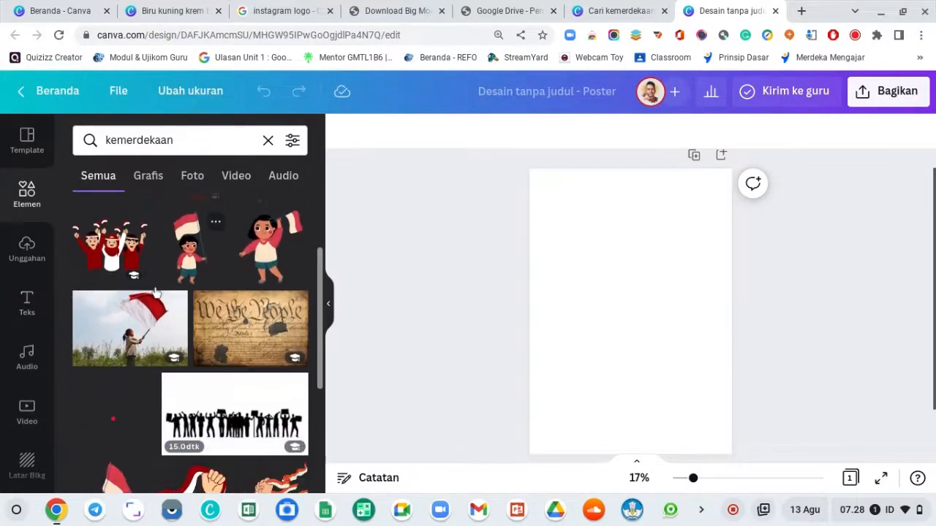
scroll(129, 293, "down", 2)
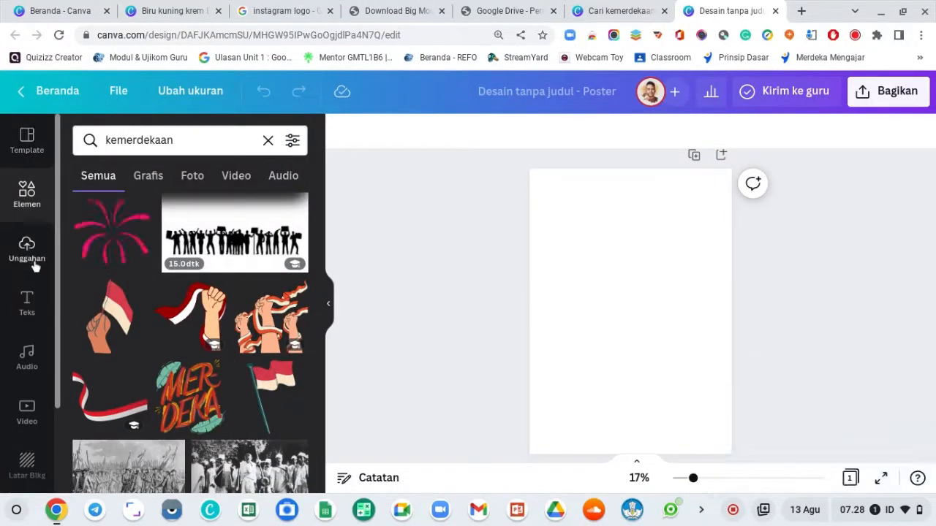
- Add a square stretched into a full-width band along the poster's top edge and place a duplicate along the bottom edge
left_click(27, 206)
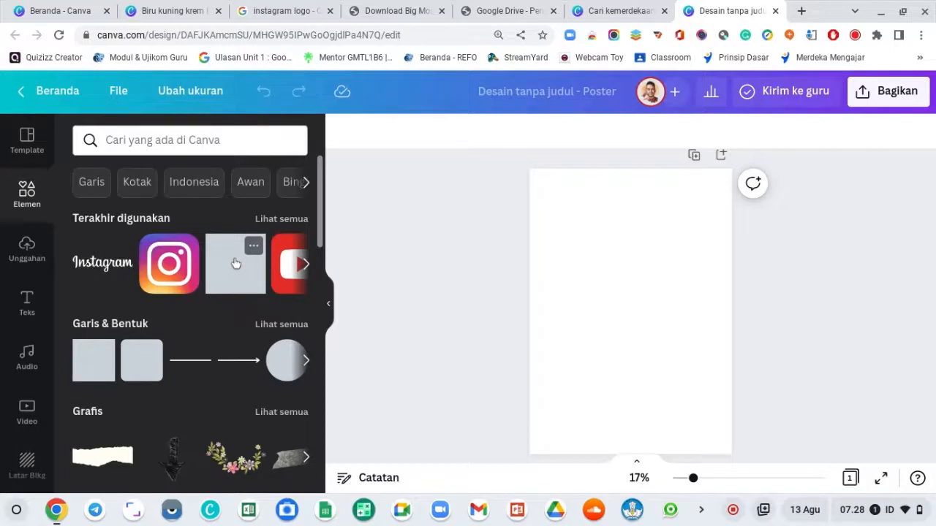
left_click_drag(583, 279, 636, 272)
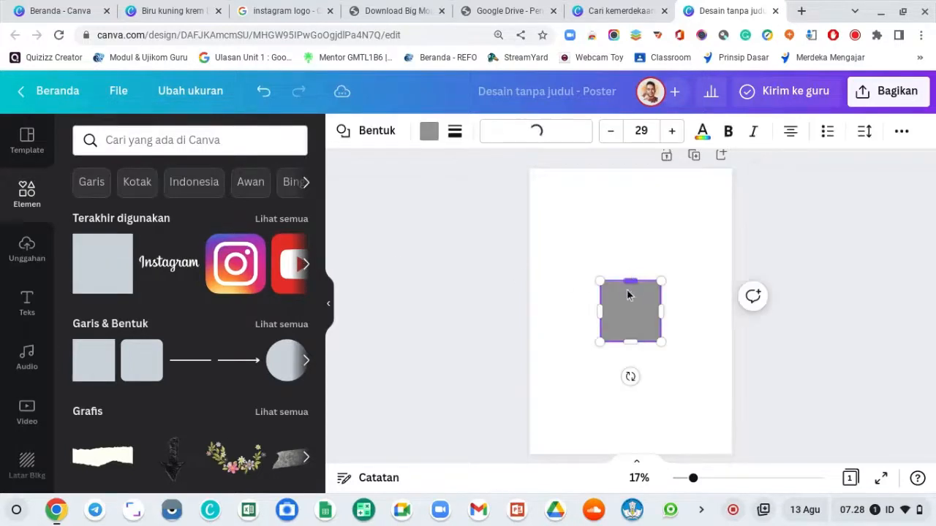
left_click_drag(629, 304, 732, 224)
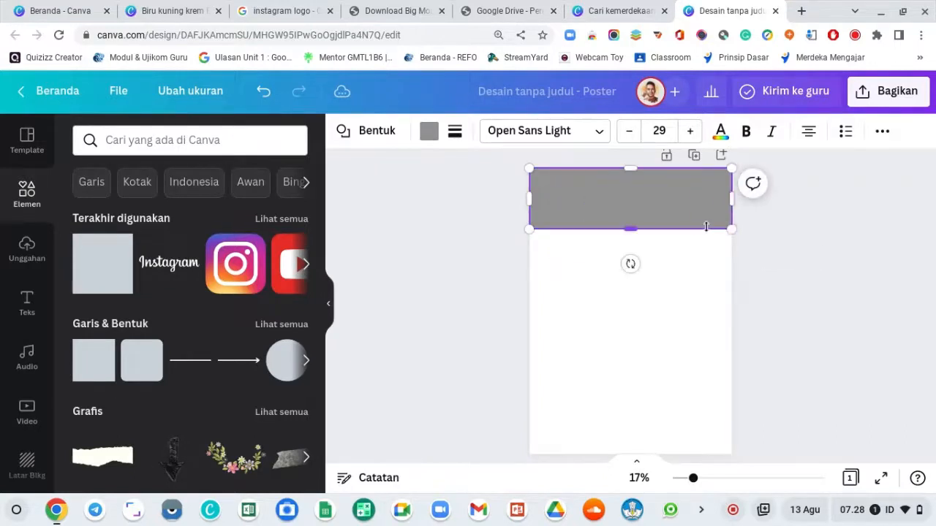
key("ctrl+d")
left_click_drag(662, 203, 655, 419)
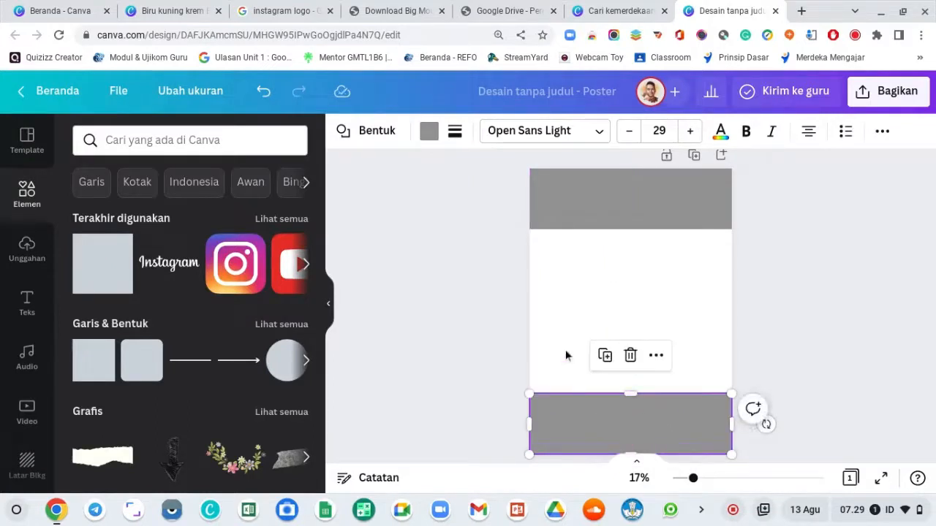
- Duplicate the bottom band and reshape the copy into a strip about 4.2 wide along the left edge, spanning between both bands
key("ctrl+d")
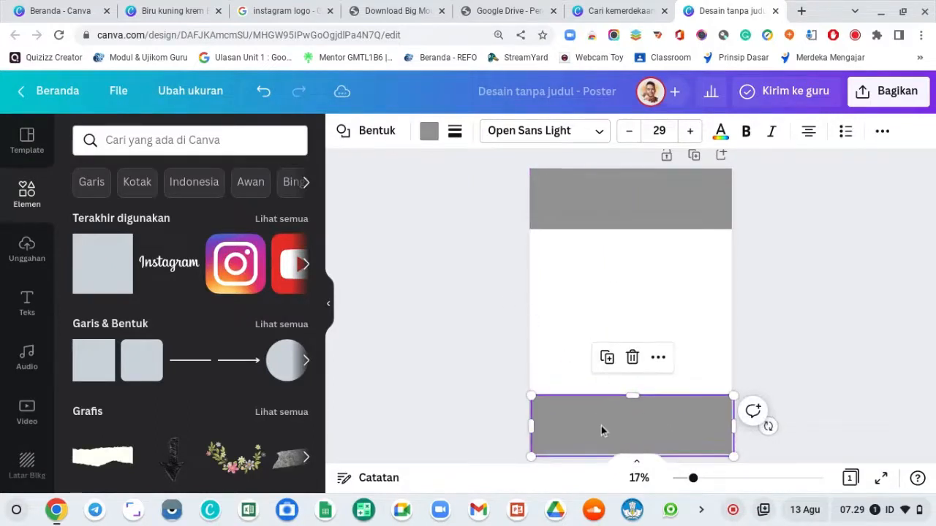
left_click_drag(601, 430, 601, 261)
left_click_drag(731, 259, 552, 282)
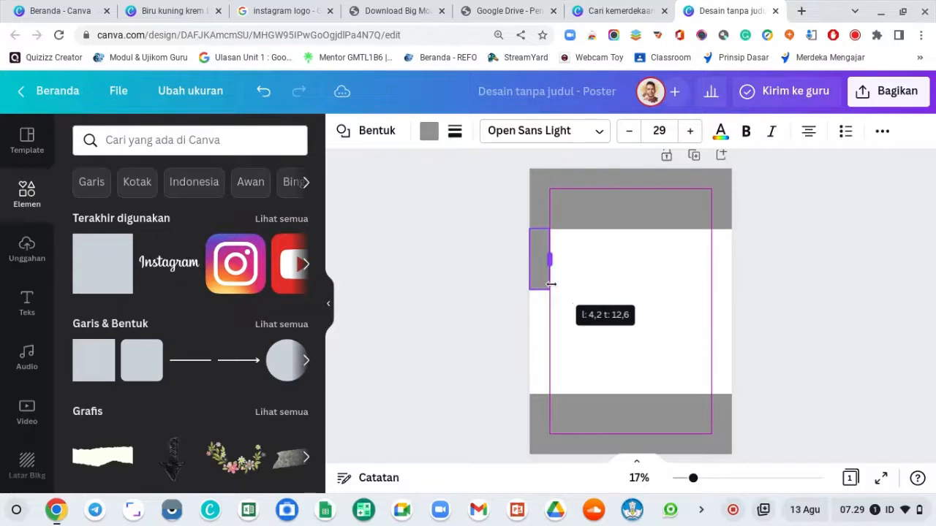
left_click_drag(551, 284, 550, 402)
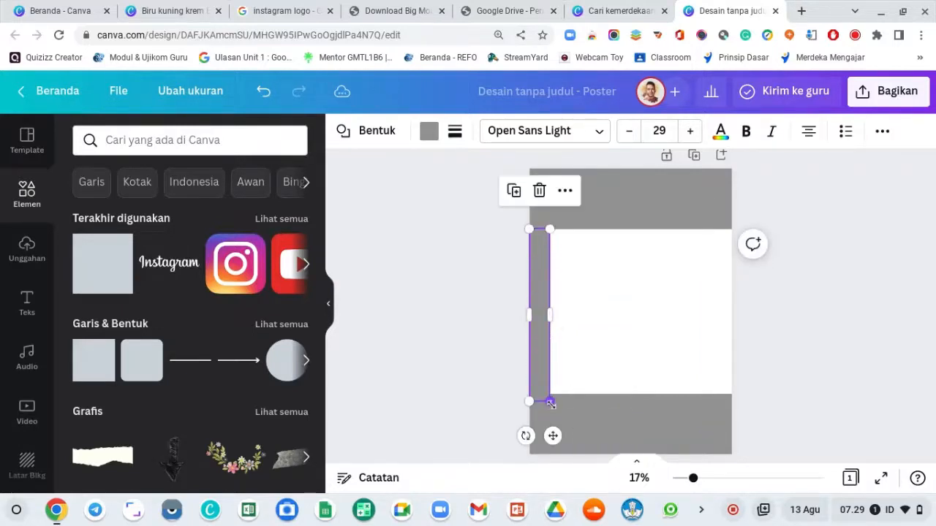
- Place a copy of the vertical strip along the poster's right edge and shift the left strip up to match its height
left_click_drag(546, 358, 713, 343)
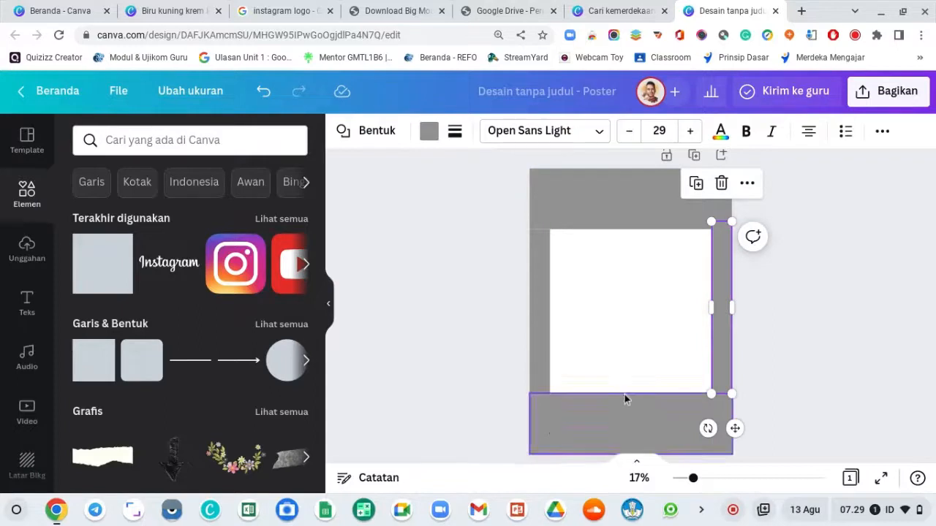
left_click(543, 258)
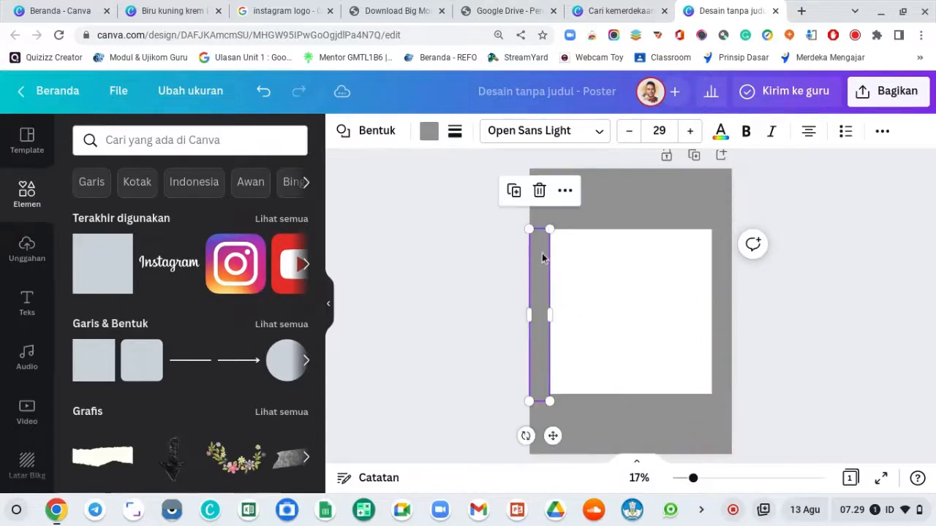
left_click_drag(540, 253, 539, 244)
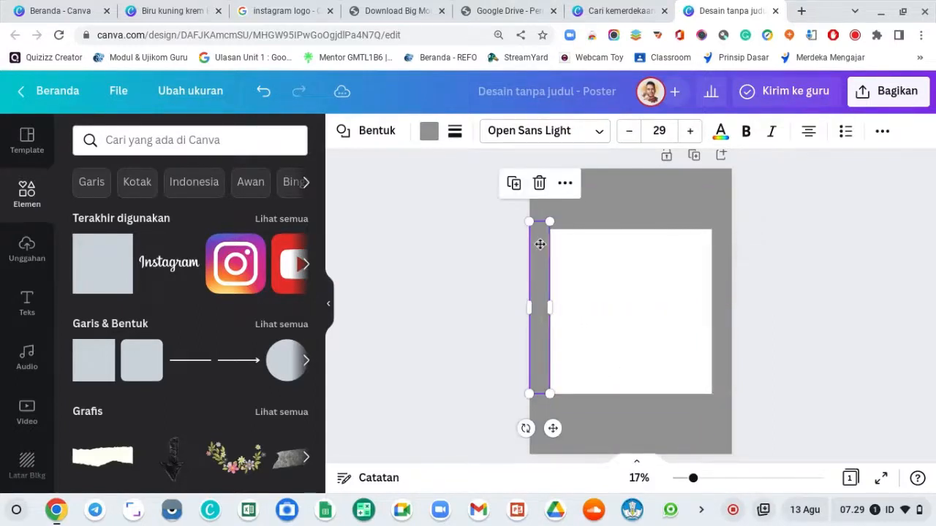
left_click(835, 279)
- Fill the top band, both side strips and the bottom band with the standard red
left_click(616, 210)
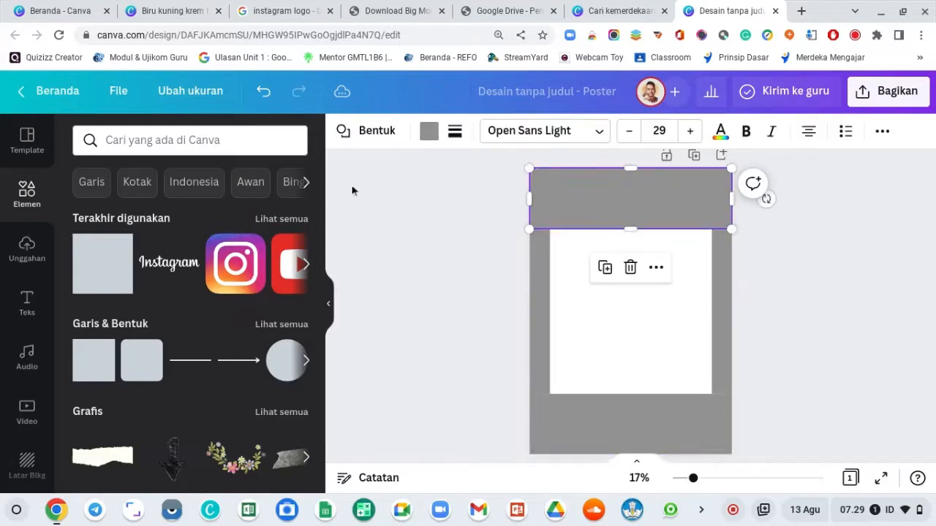
left_click(429, 131)
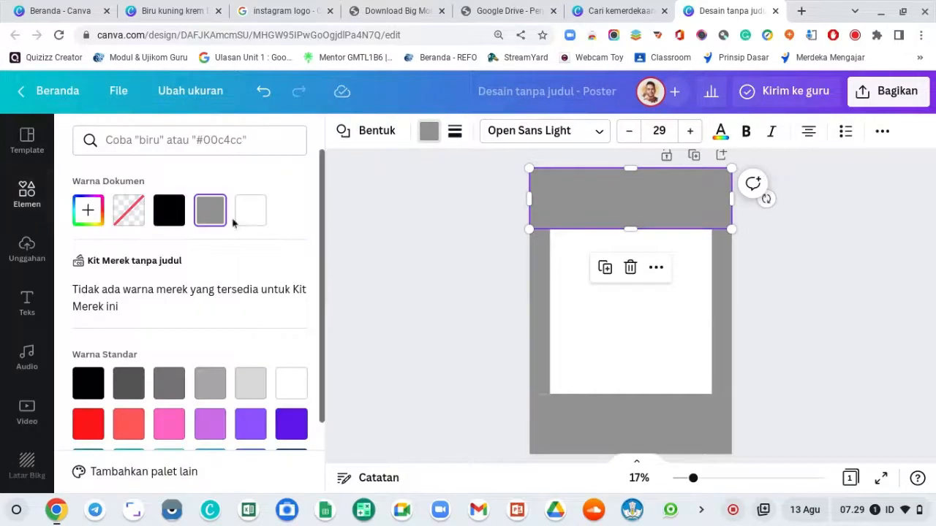
left_click(94, 424)
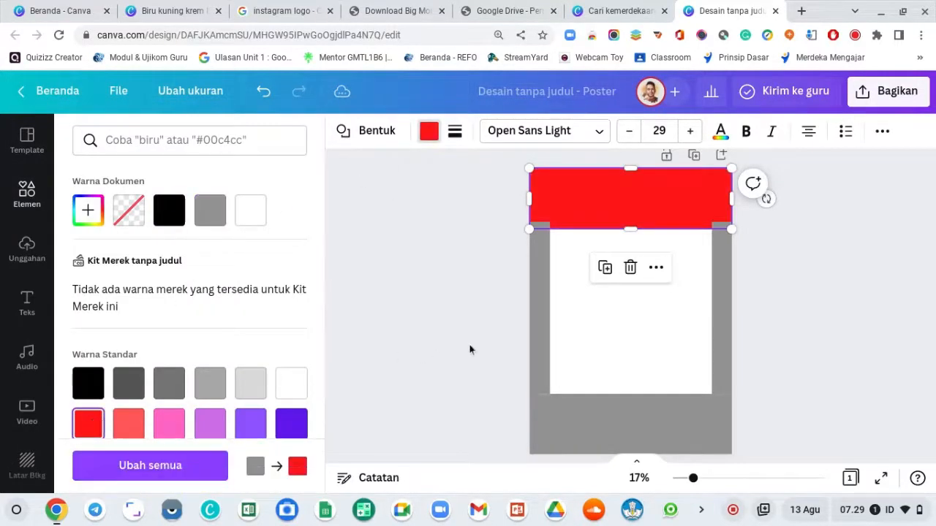
left_click(540, 323)
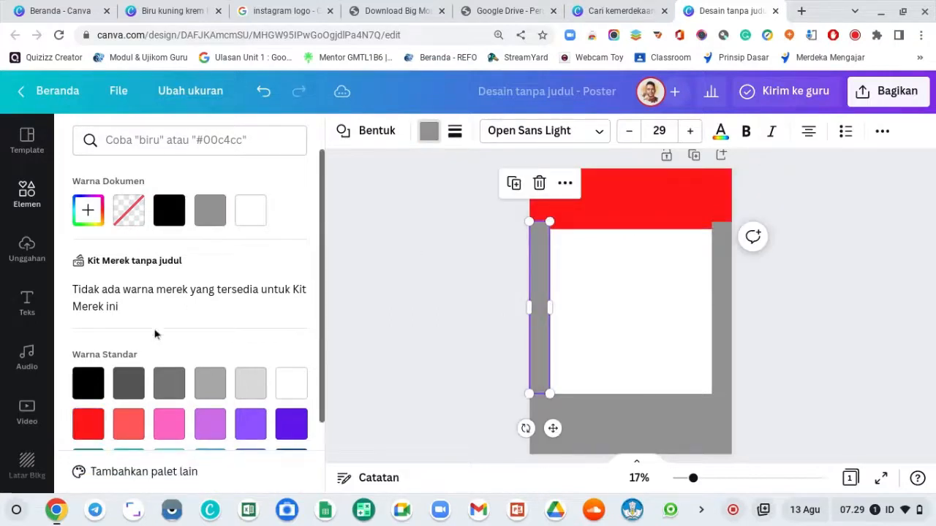
left_click(88, 423)
left_click(722, 344)
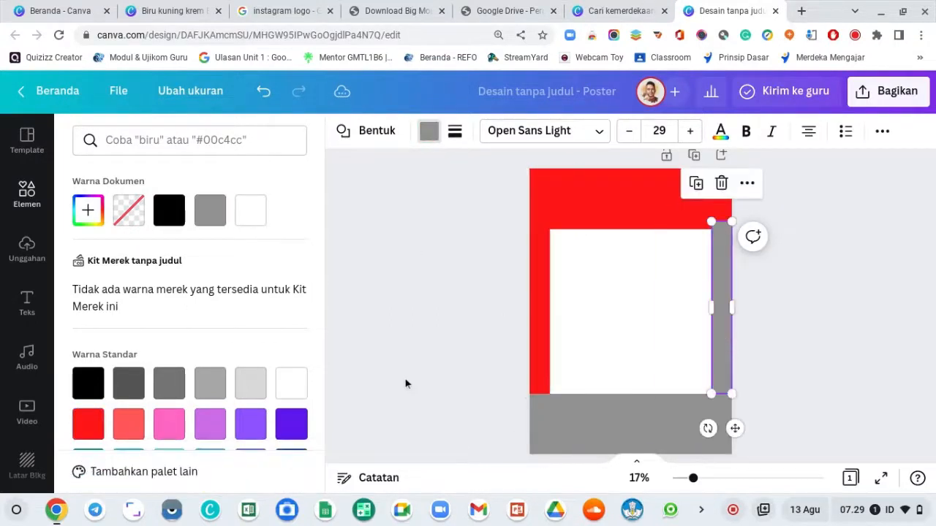
left_click(88, 424)
left_click(563, 441)
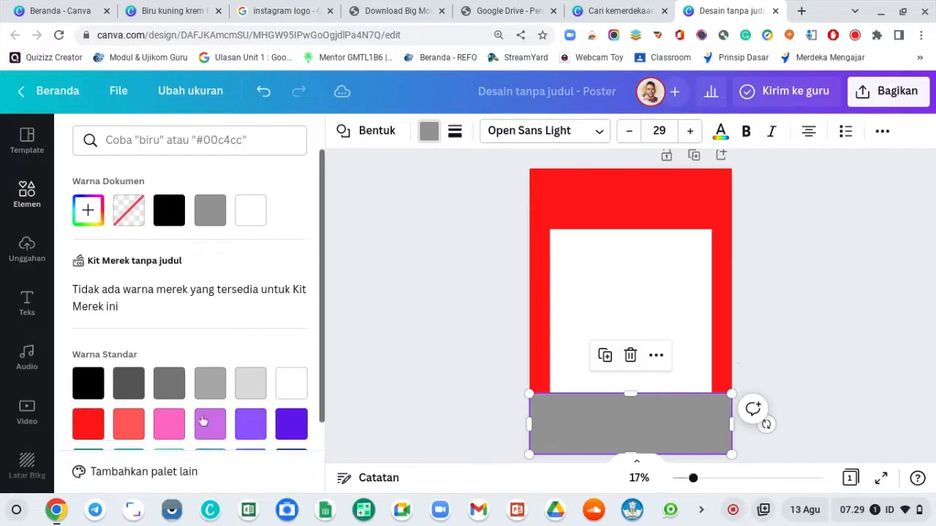
left_click(87, 424)
left_click(409, 357)
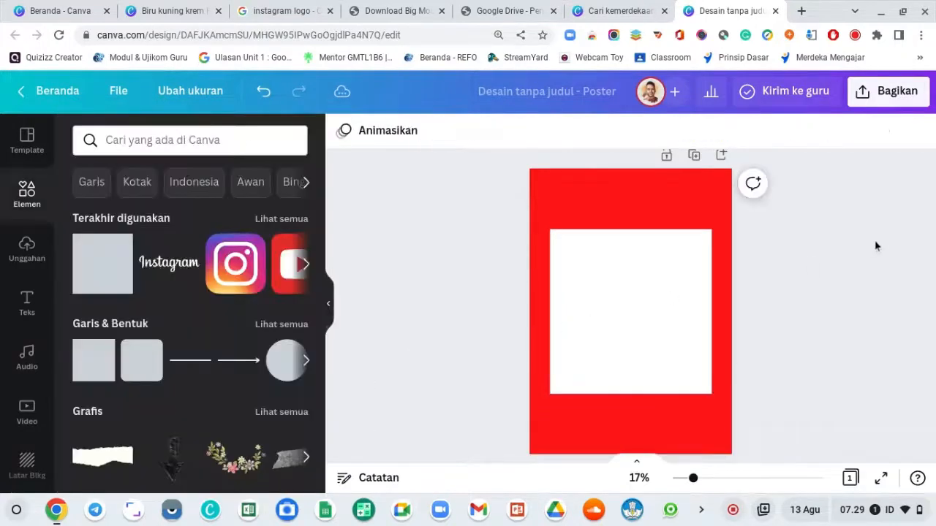
- Extend the bottom red band slightly upward into the white area
left_click(700, 421)
left_click_drag(630, 394, 635, 387)
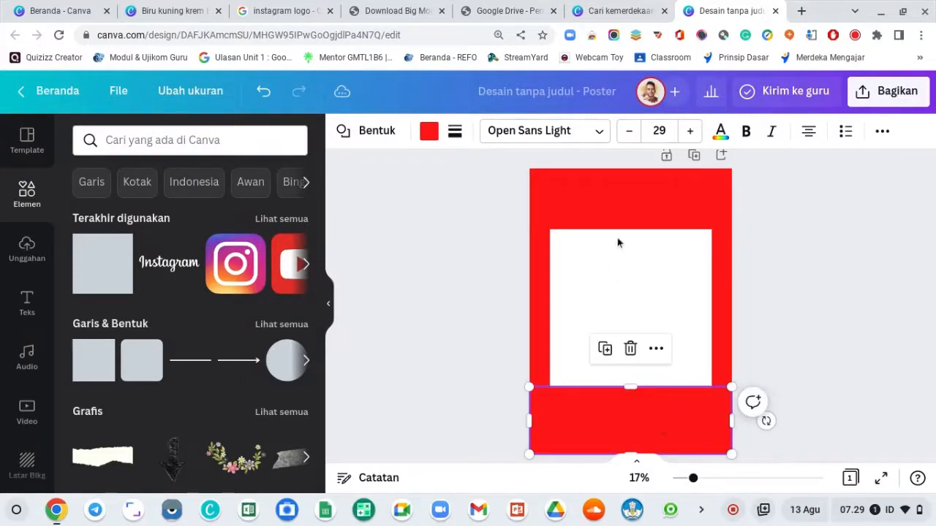
- Shorten the top red band by raising its lower edge, enlarging the white area upward
left_click(617, 236)
left_click(623, 226)
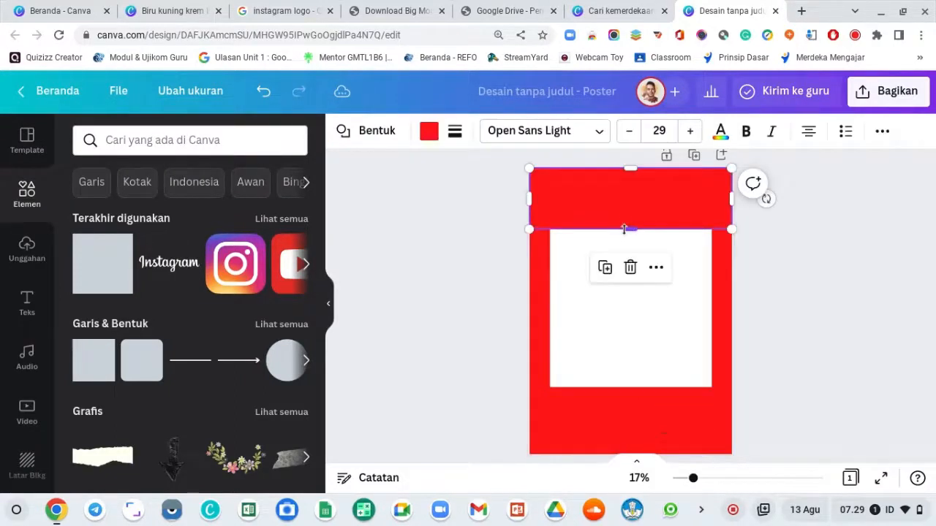
left_click_drag(626, 226, 624, 221)
left_click(891, 239)
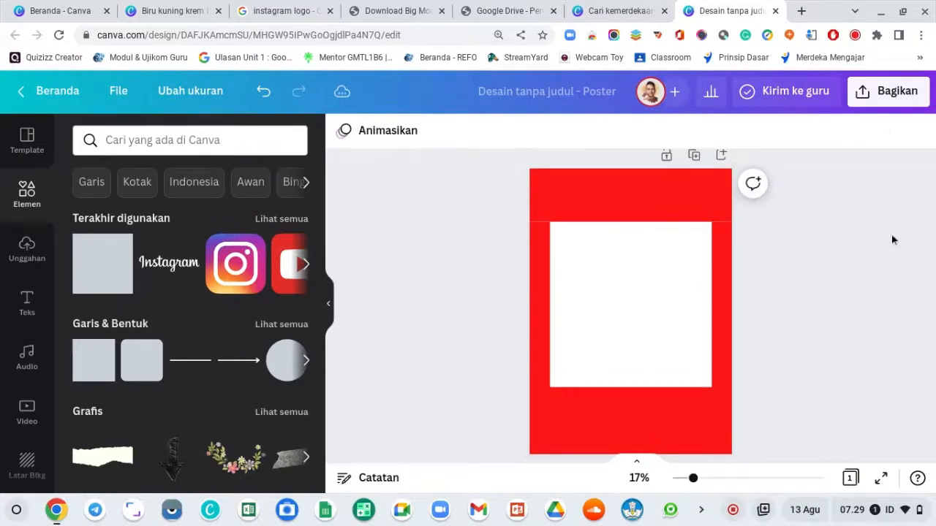
- Adjust the right and left side strips slightly upward so they overlap the top band and close the gaps
left_click(714, 252)
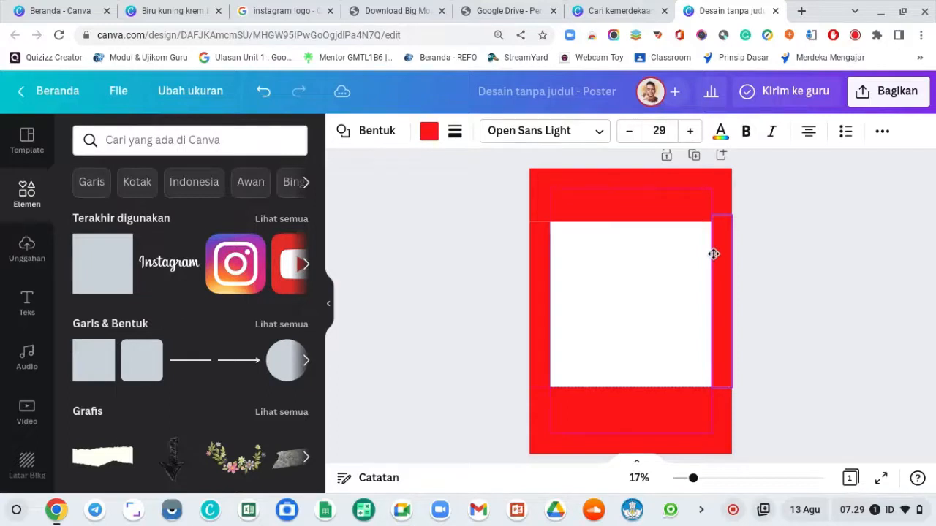
left_click(542, 253)
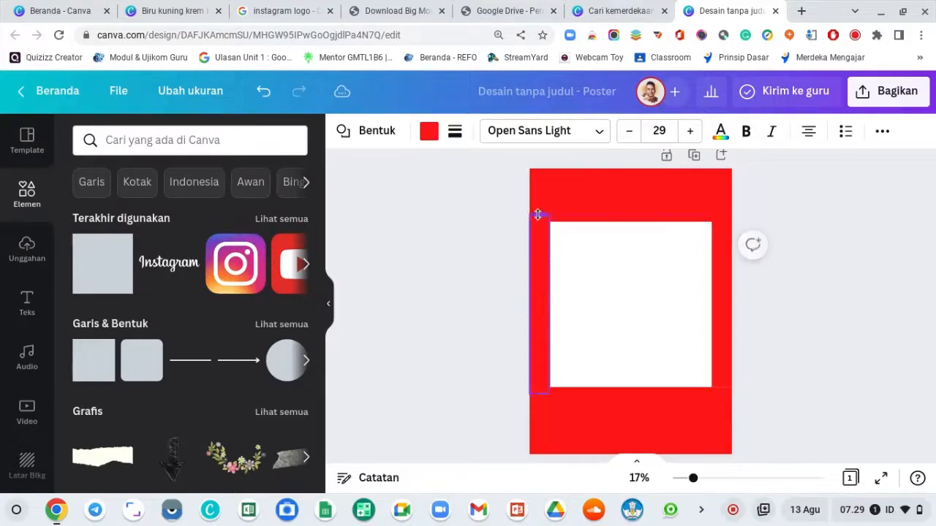
left_click(504, 223)
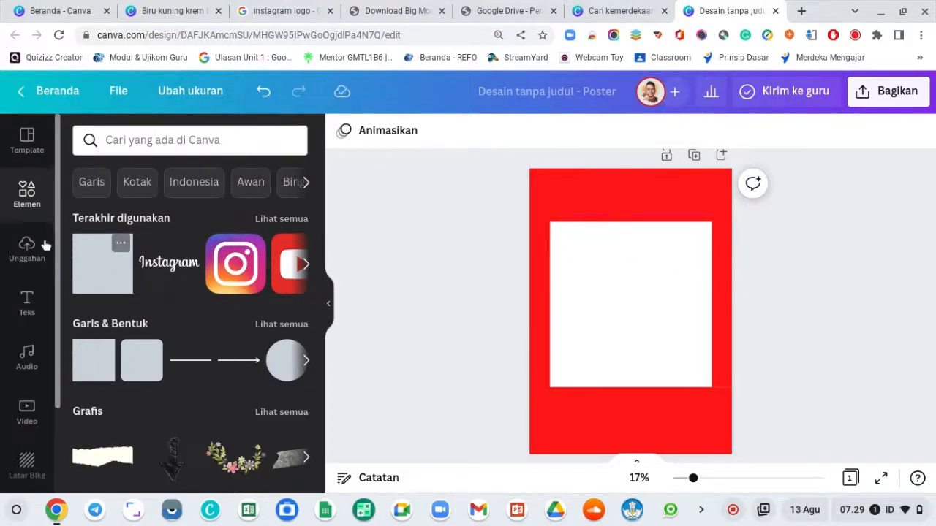
- Search the elements for "kemerdekaan", add the red 77TH logo, and shrink it into the upper-left corner of the poster's top band
left_click(145, 148)
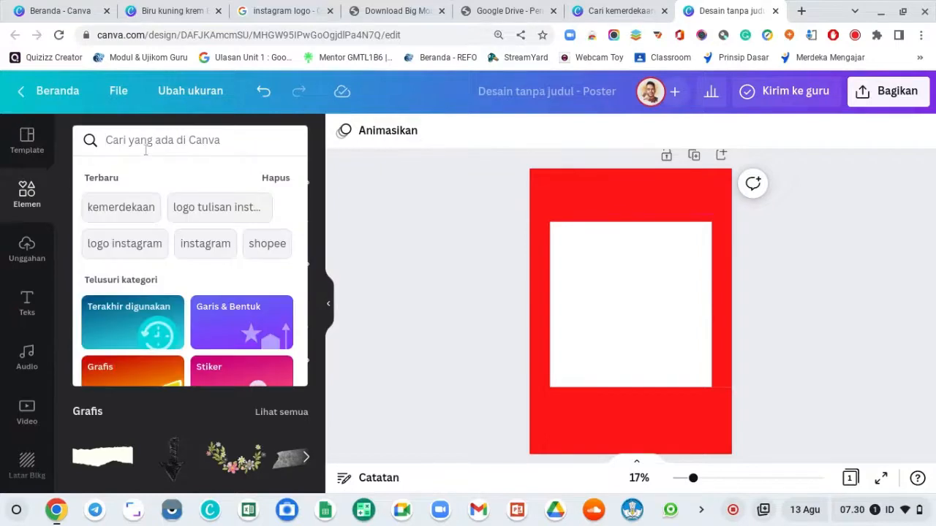
type("kemerdekaan")
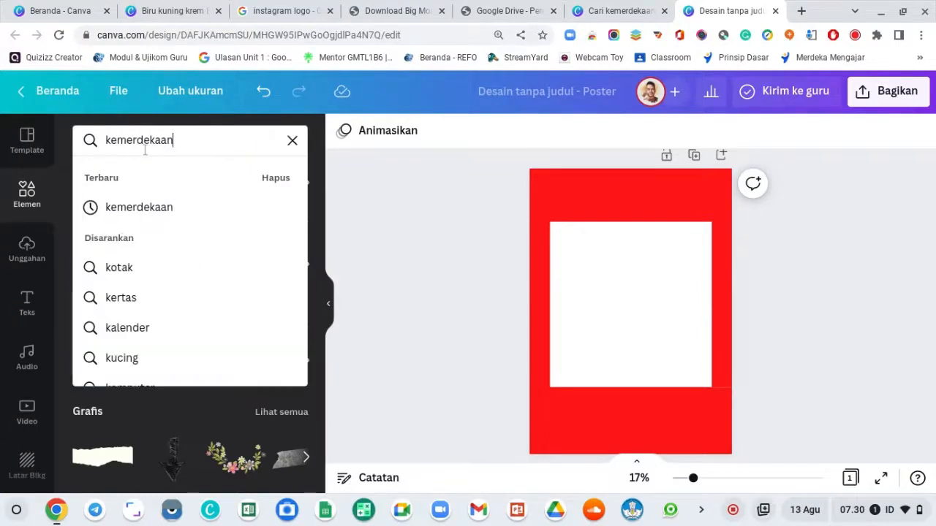
key("Return")
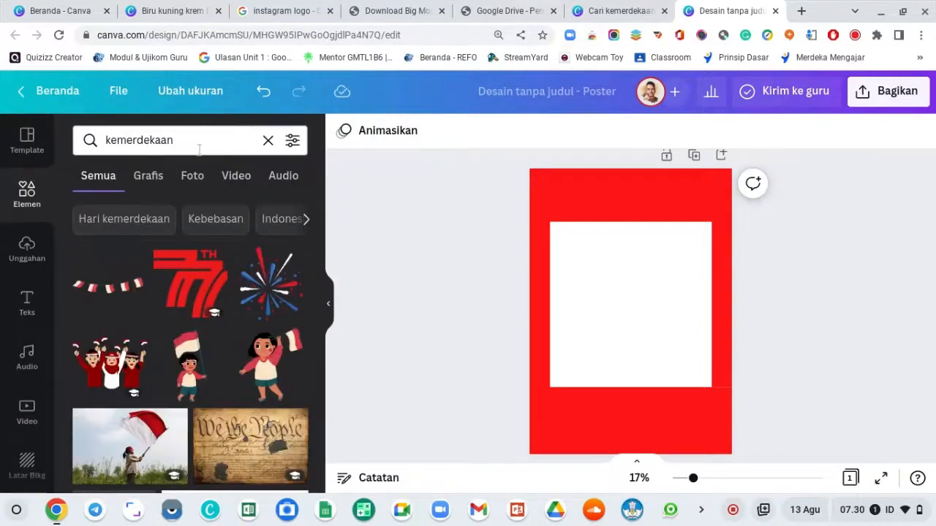
scroll(687, 201, "up", 3)
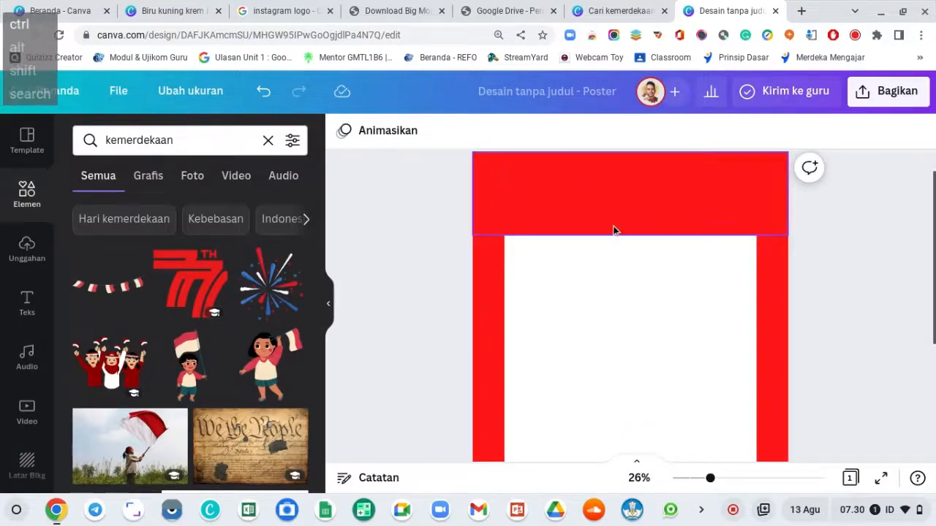
scroll(800, 212, "down", 3)
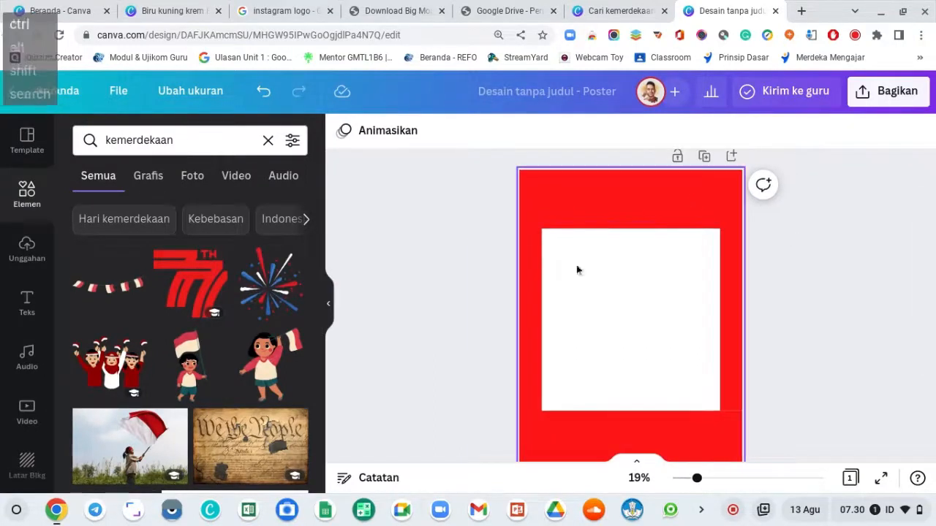
left_click(190, 281)
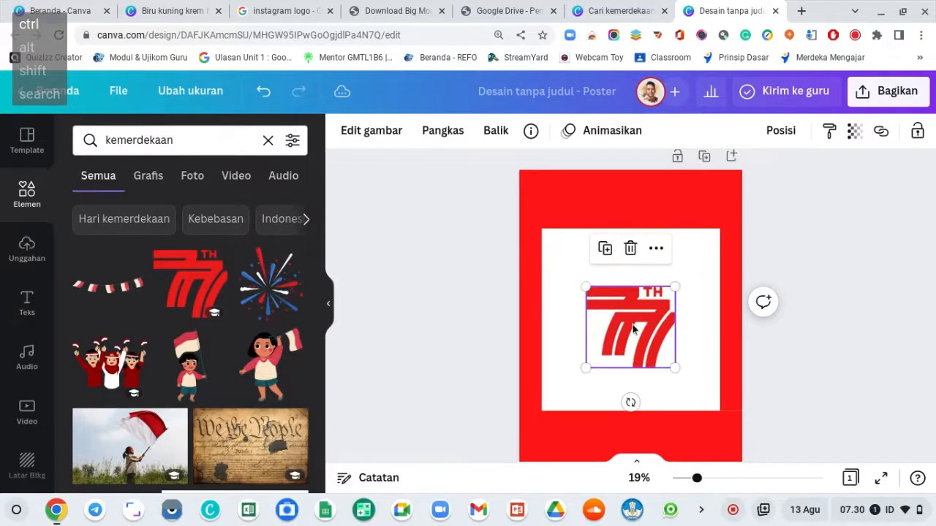
left_click_drag(626, 324, 586, 235)
left_click_drag(629, 279, 549, 195)
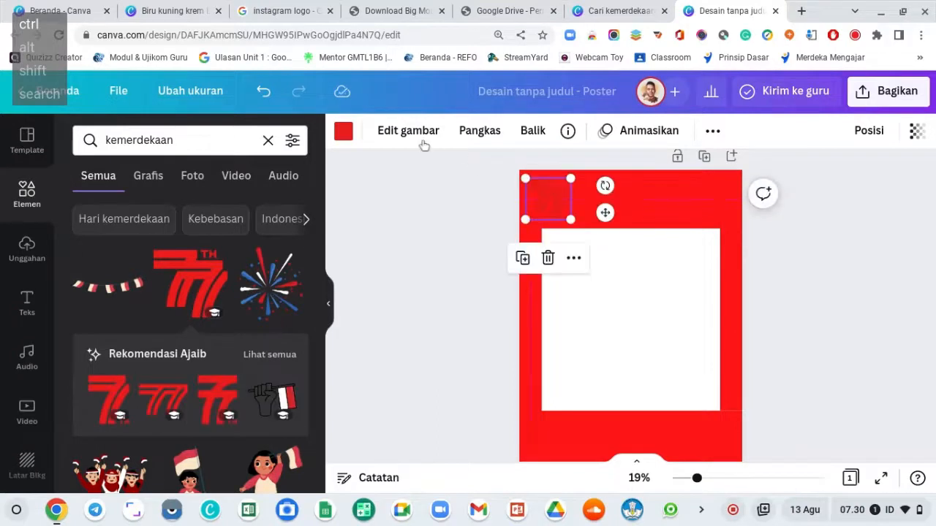
- Recolour the 77TH logo white
left_click(344, 131)
left_click(256, 209)
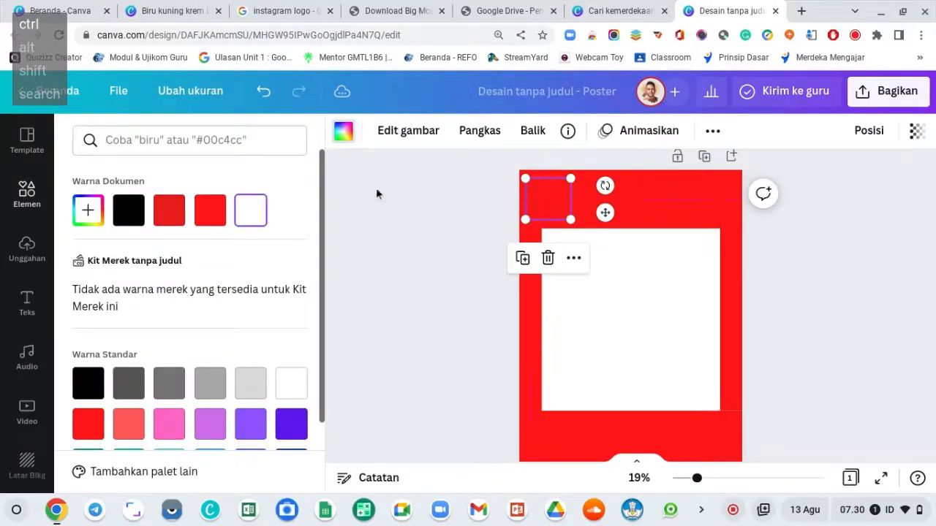
left_click(401, 189)
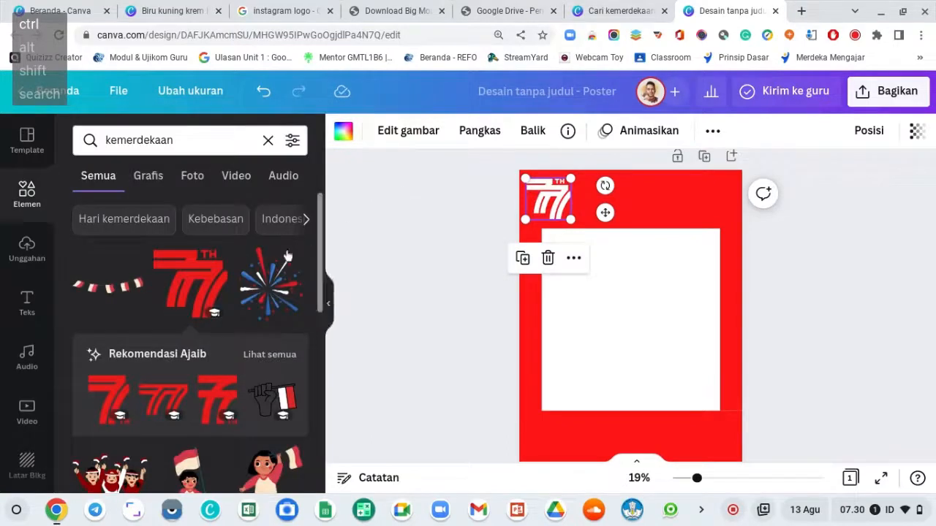
- Search the elements for "pancasila", add the first golden Garuda emblem, and shrink it into the upper-right corner of the poster's top band
scroll(287, 256, "down", 6)
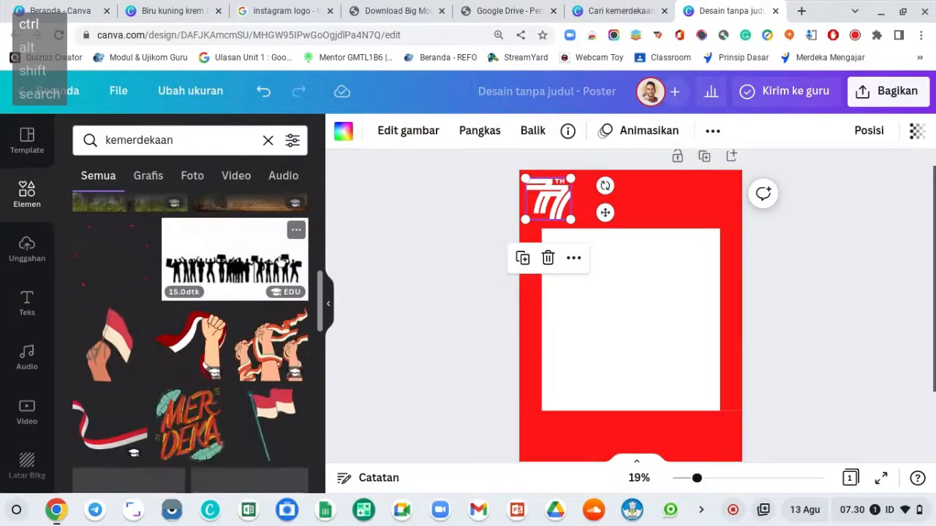
left_click(268, 139)
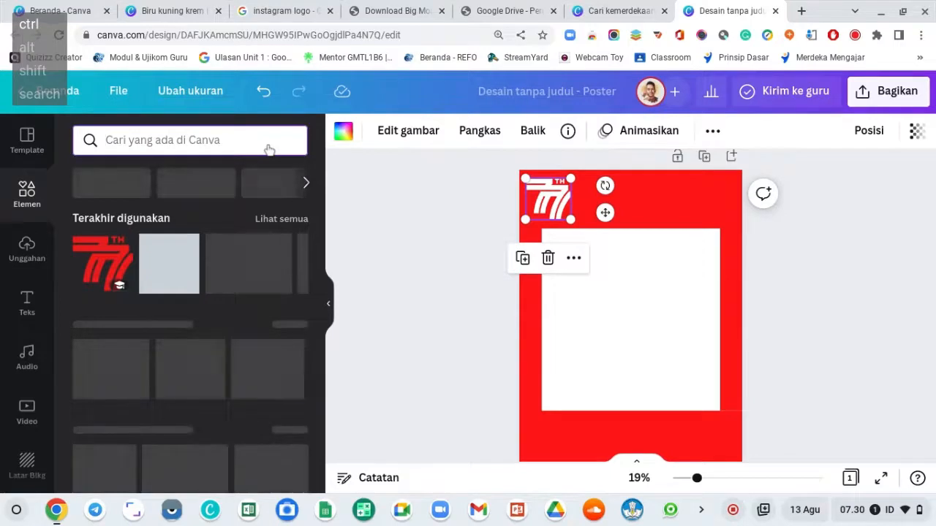
type("pancasila")
key("Return")
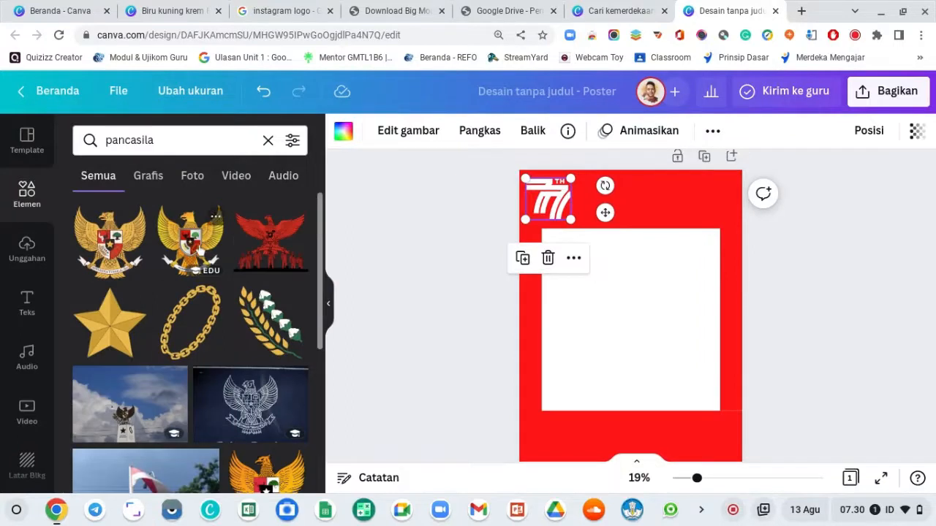
left_click(109, 241)
left_click_drag(623, 314, 671, 260)
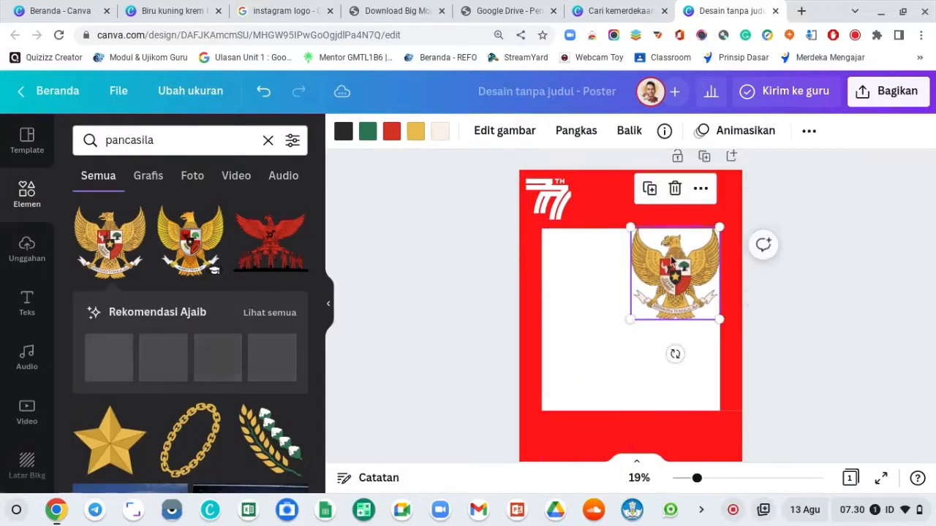
left_click_drag(630, 228, 684, 222)
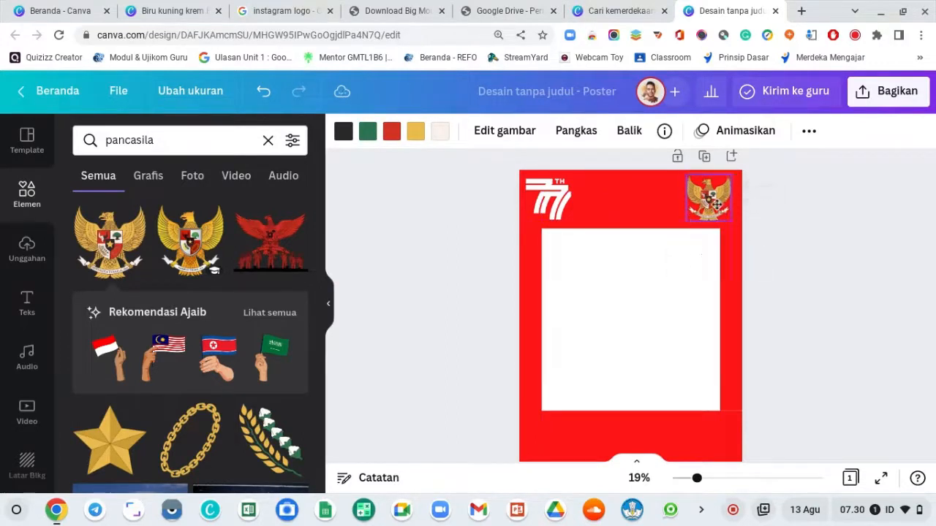
left_click(854, 252)
- Shrink the 77TH logo and the Garuda emblem, the emblem to about 6.5 by 6.7, and tuck both closer to the poster's upper corners
left_click(565, 203)
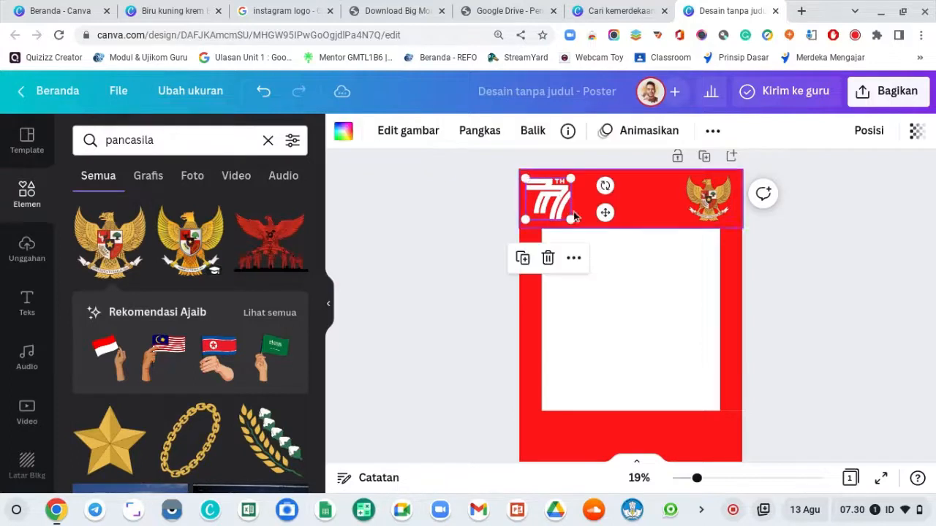
left_click_drag(569, 217, 556, 198)
left_click(705, 203)
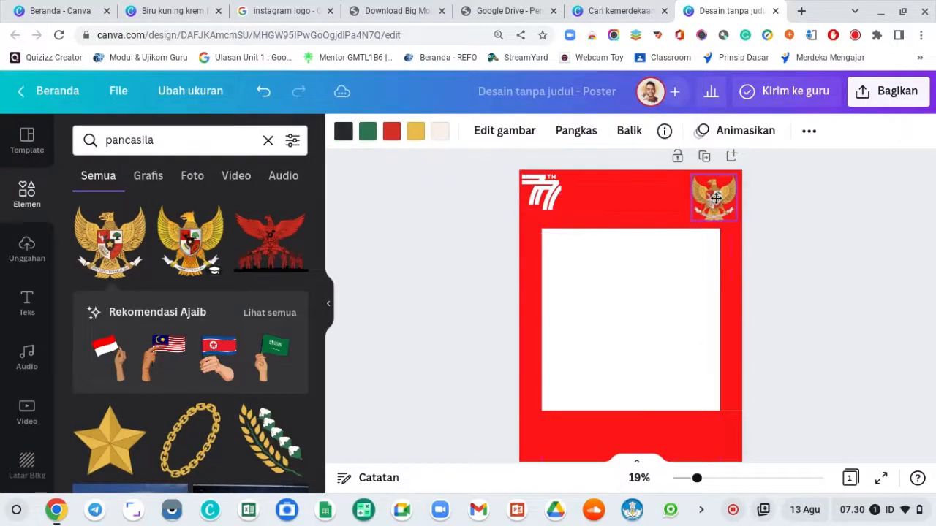
left_click_drag(691, 220, 703, 209)
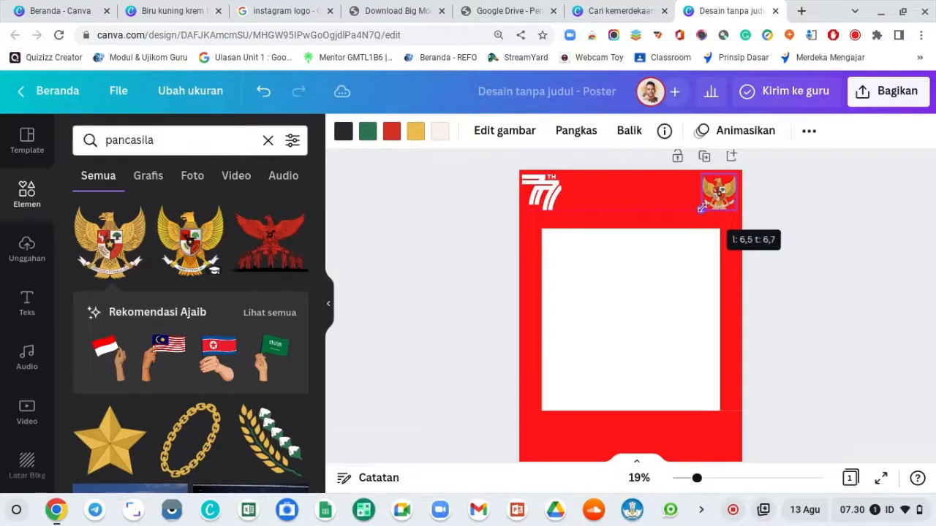
left_click_drag(699, 208, 699, 208)
left_click(795, 187)
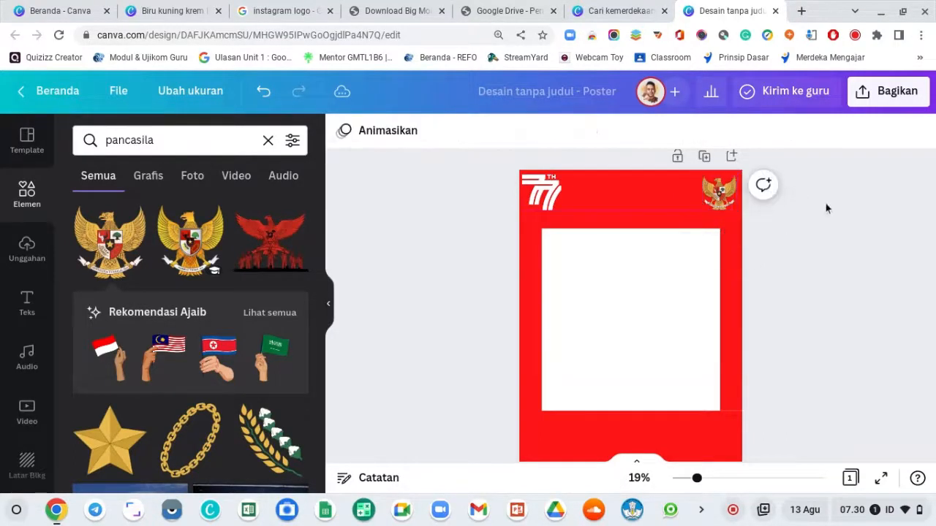
- Add the graphic of a hand gripping a red-and-white flag, tilt and enlarge it, and place it overlapping the poster's lower-right corner
scroll(244, 299, "down", 4)
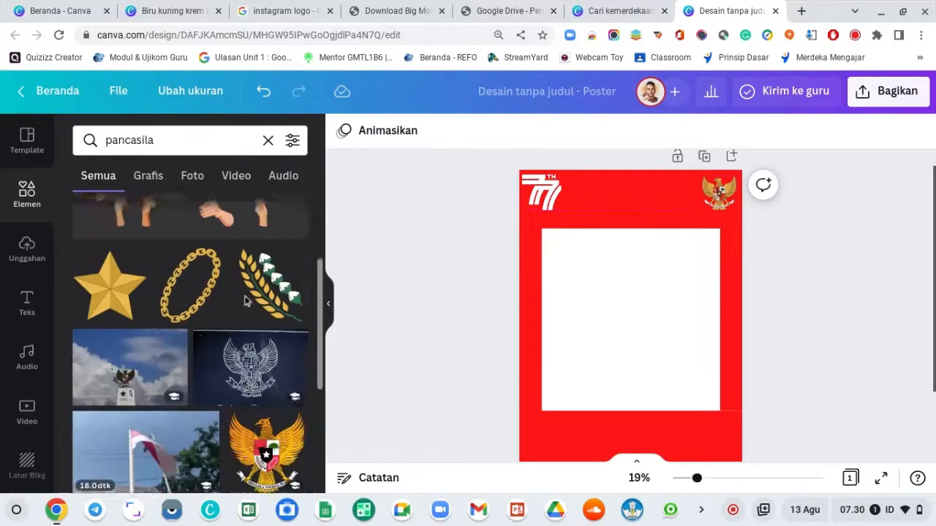
scroll(245, 298, "down", 2)
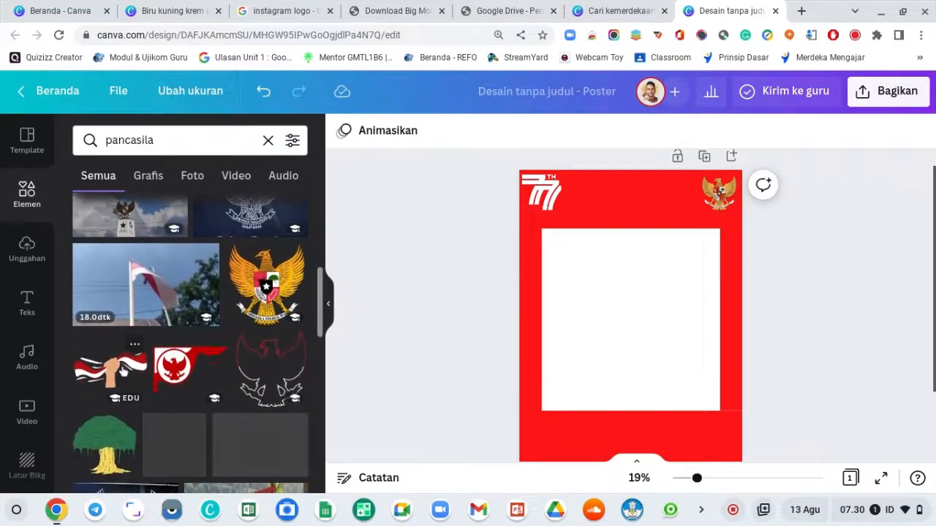
left_click(110, 370)
left_click_drag(634, 331, 641, 434)
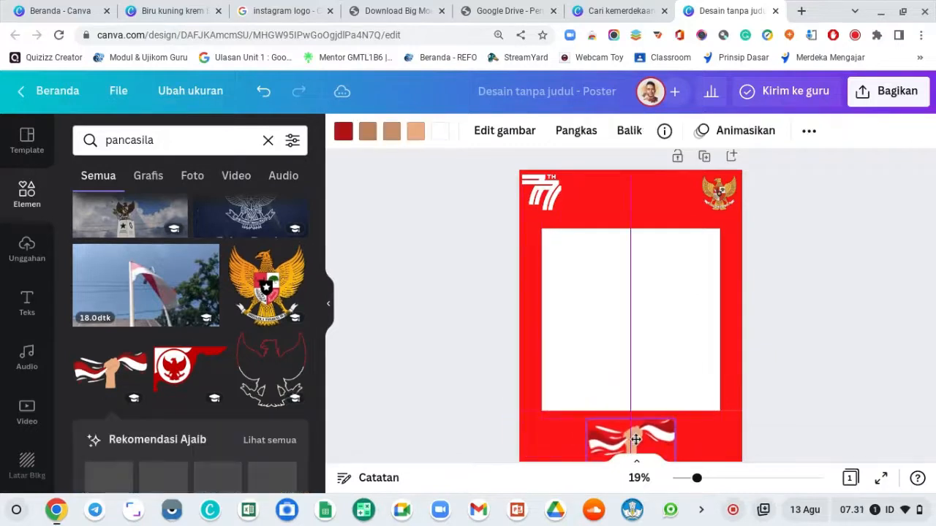
scroll(637, 379, "down", 1)
left_click_drag(637, 379, 730, 405)
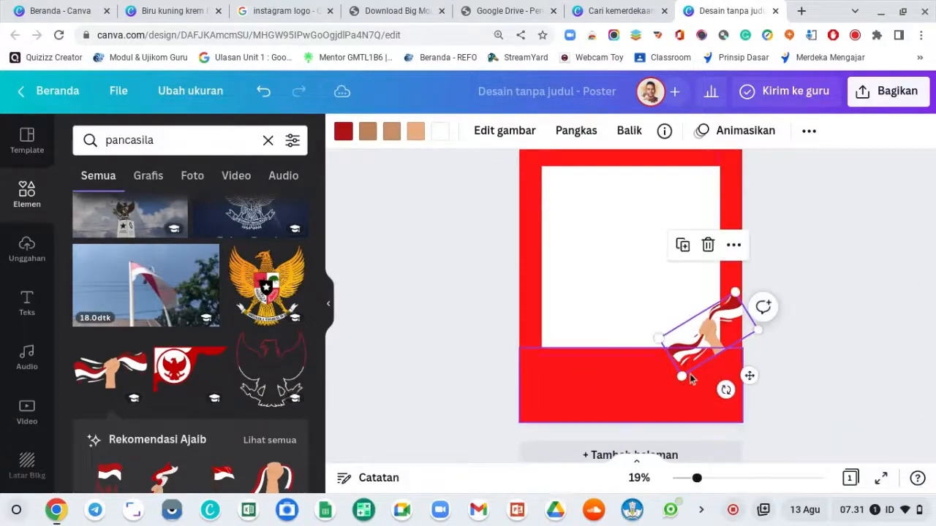
left_click_drag(681, 378, 665, 400)
left_click_drag(733, 355, 734, 409)
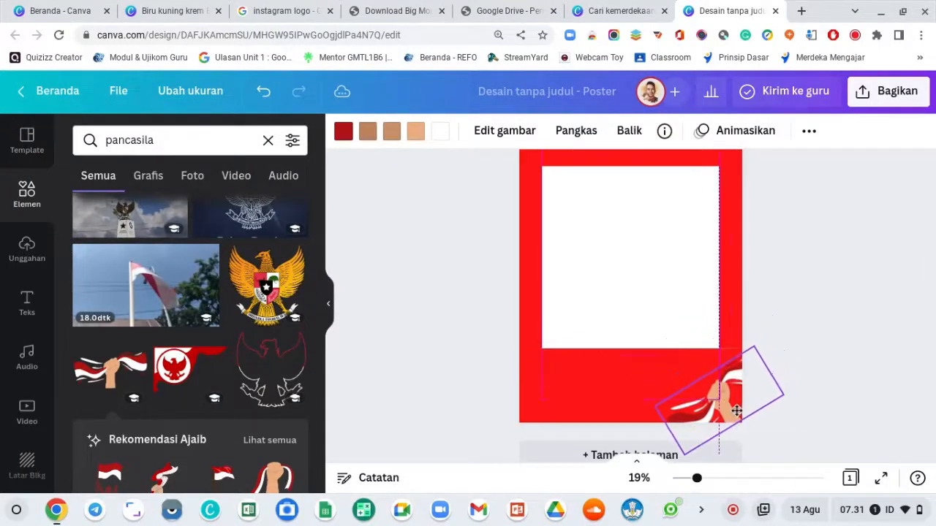
left_click(788, 270)
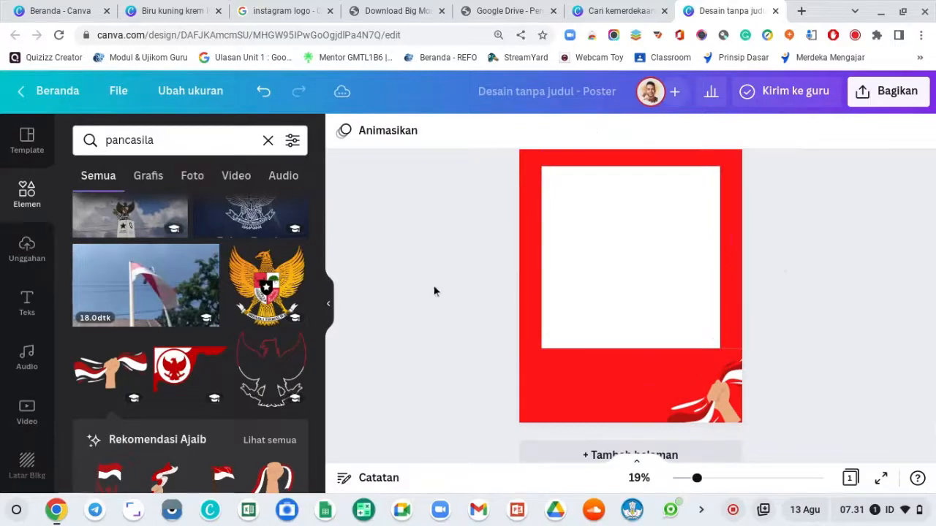
- Add a subheading in the white area reading "Dirgahayu" with "HUT RI" on a second line
scroll(432, 284, "up", 2)
scroll(430, 286, "down", 1)
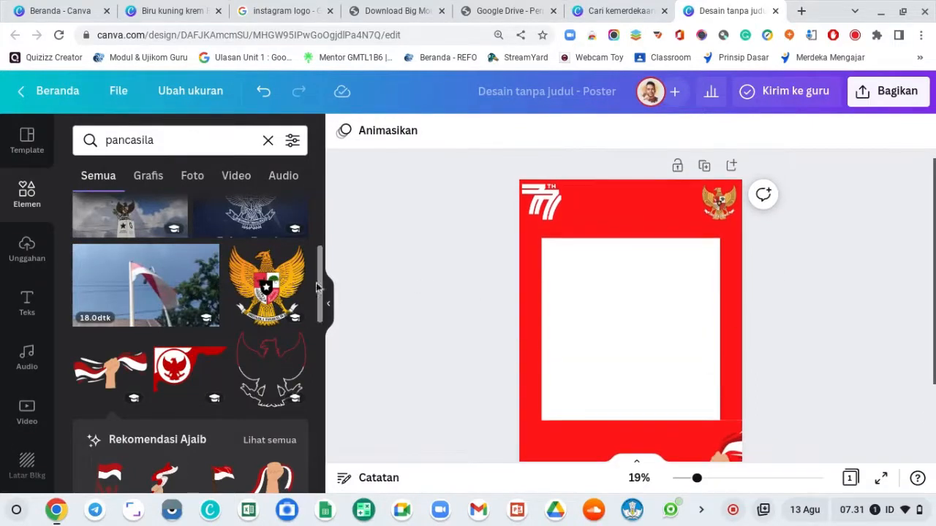
left_click(26, 298)
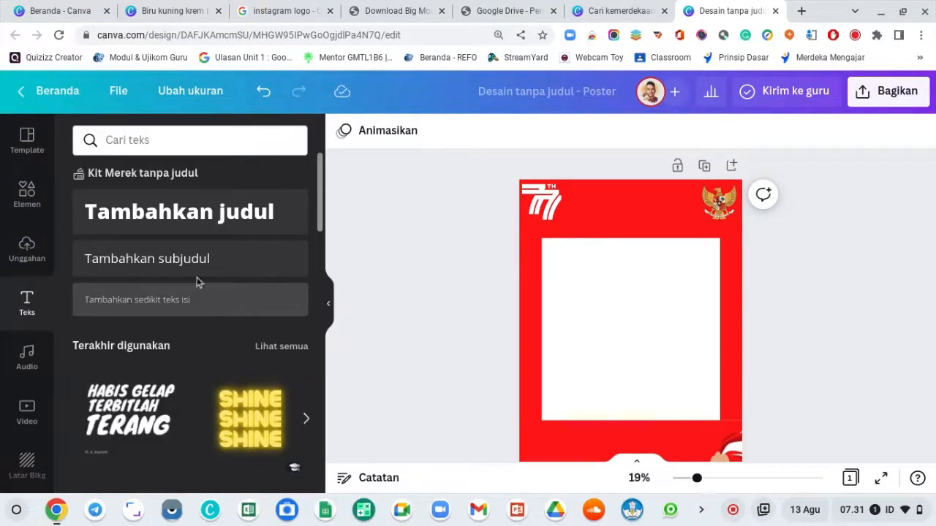
left_click(190, 262)
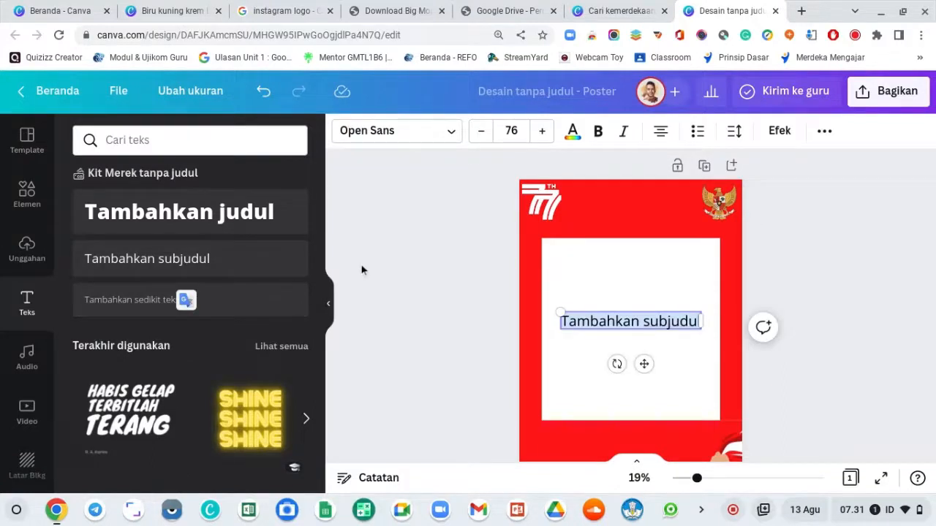
type("Dirgah")
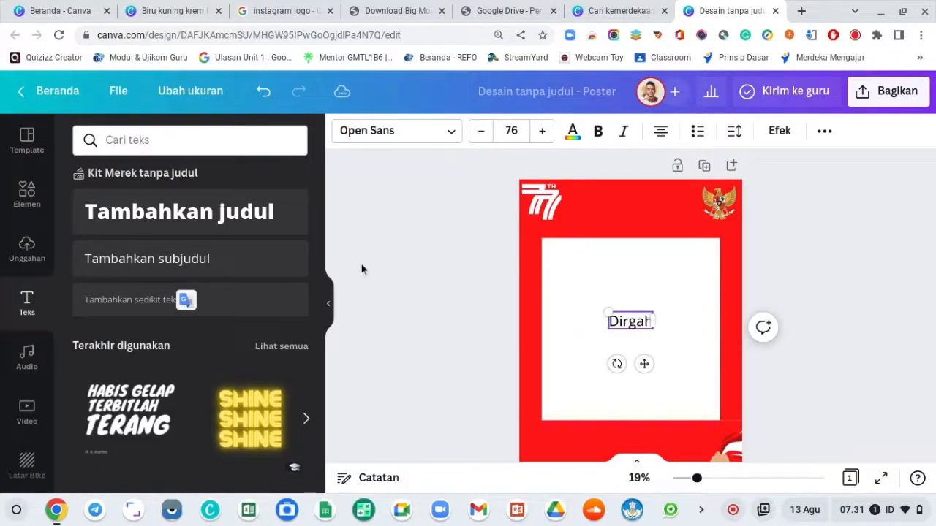
type("ayu")
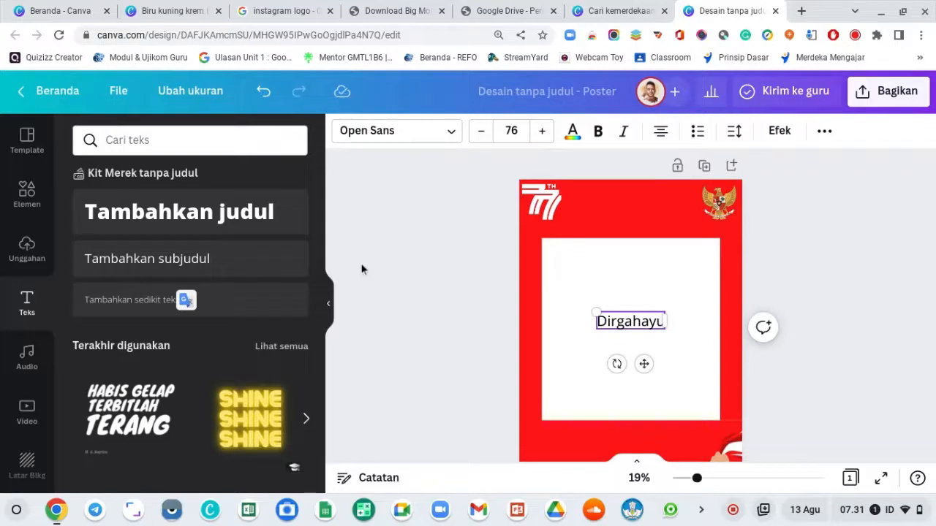
key("Return")
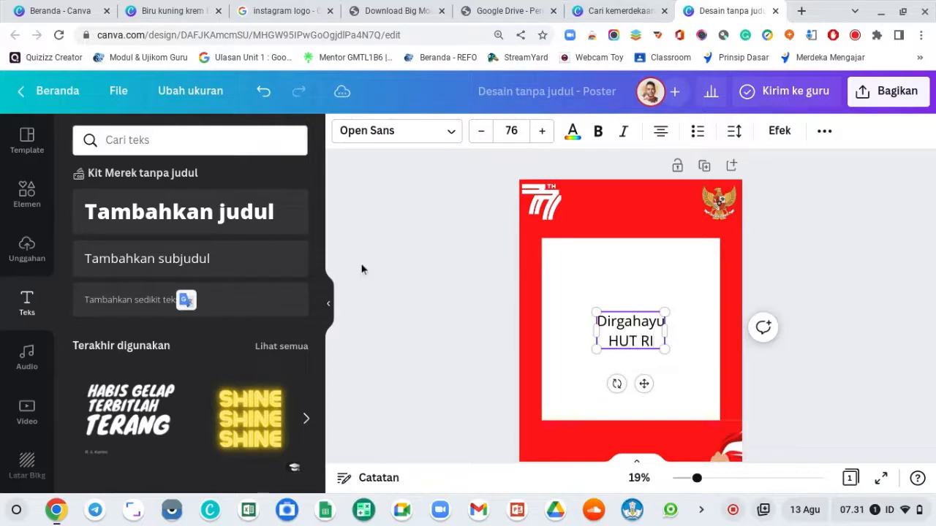
- Complete the greeting's second line as "HUT RI KE 77" and move the text into the red top band between the two logos
type("HUT RI KE")
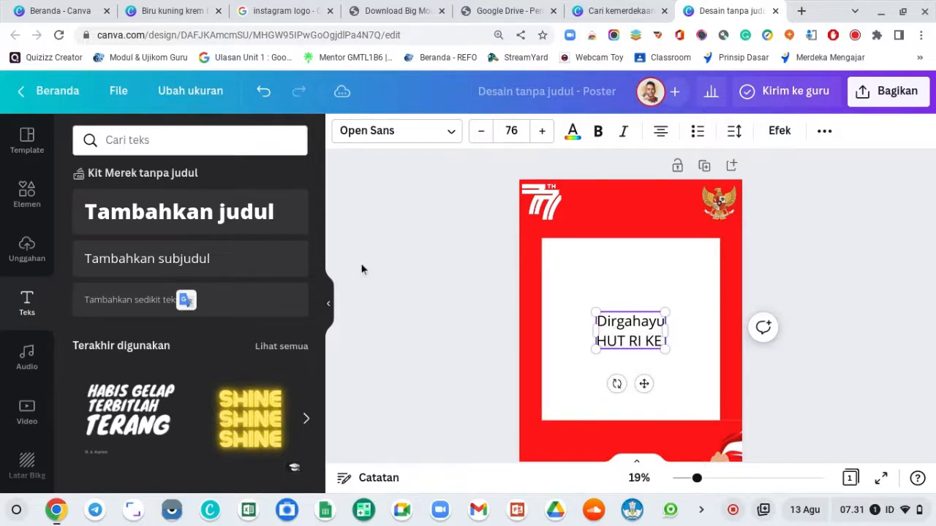
type(" 77")
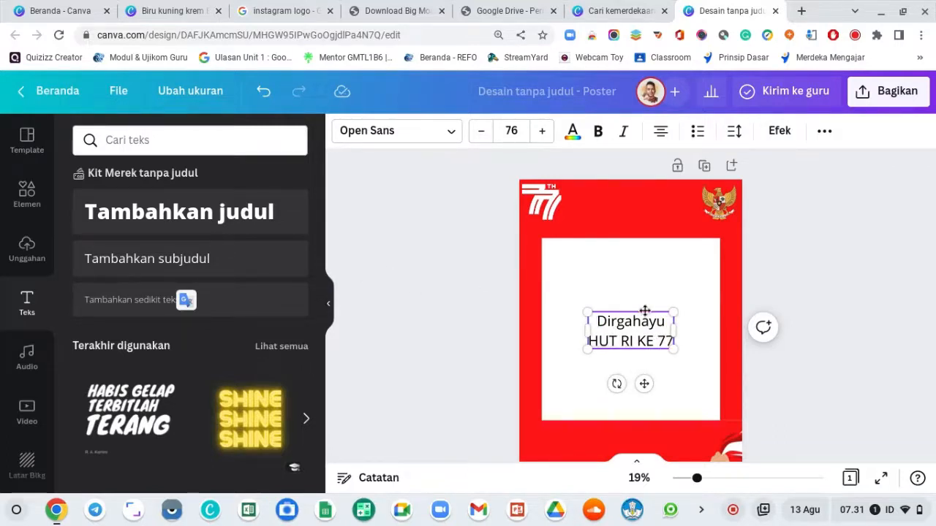
left_click_drag(644, 310, 639, 198)
- Tighten the line spacing of the two-line greeting text
double_click(644, 225)
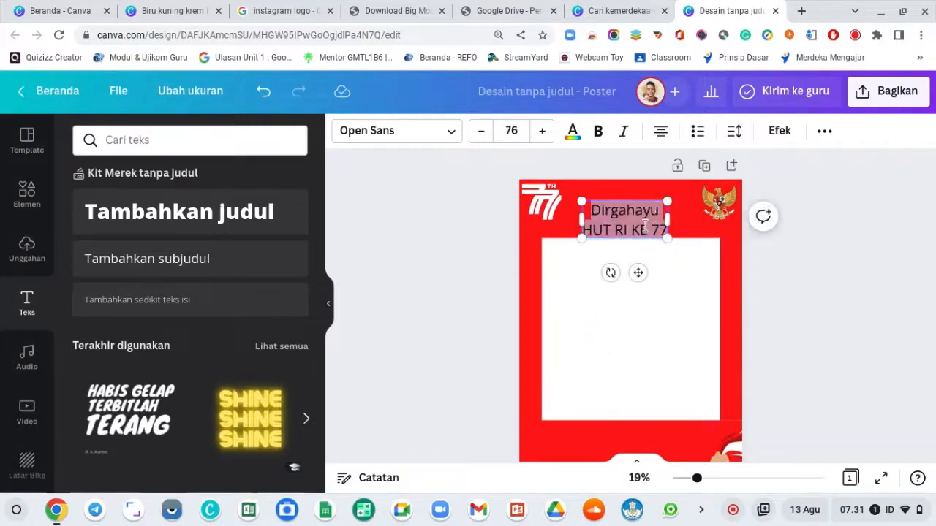
left_click(734, 131)
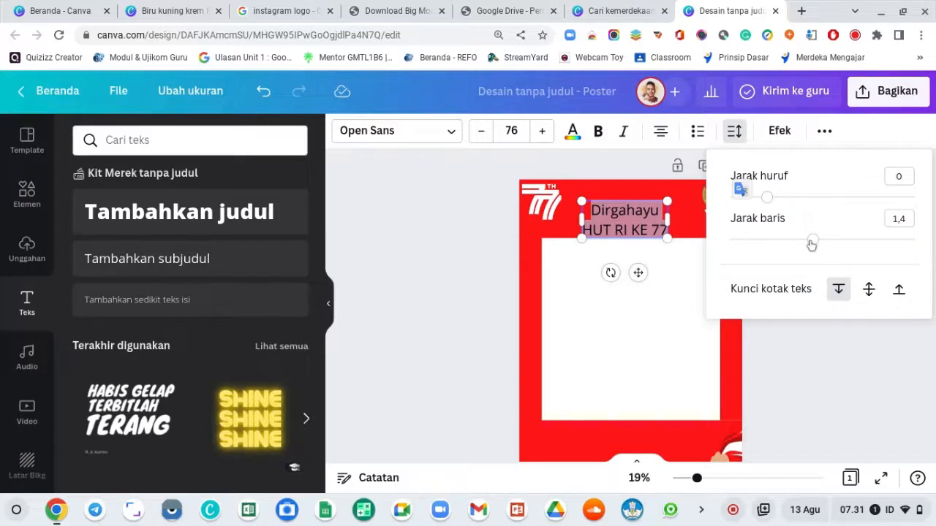
left_click_drag(812, 245, 779, 244)
left_click(649, 152)
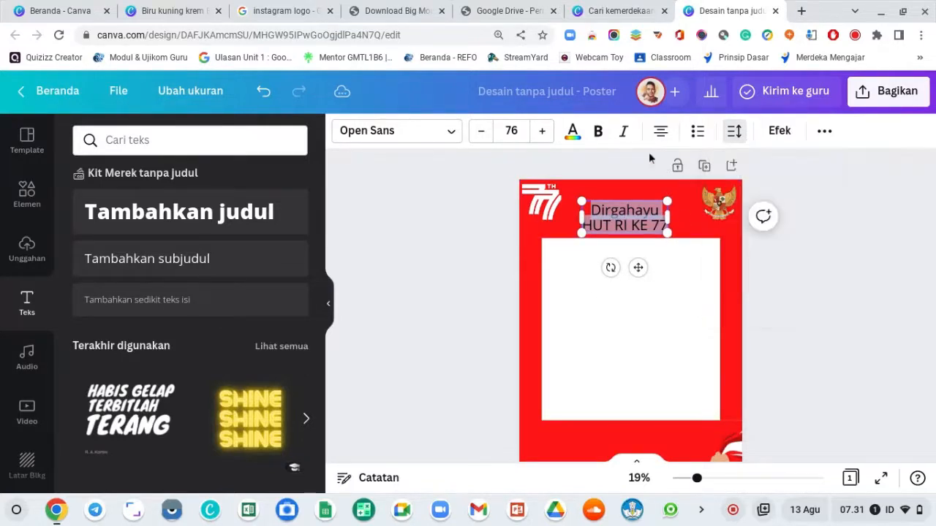
- Style the greeting text in white with the Timbul effect and centre it horizontally in the top band
left_click(572, 131)
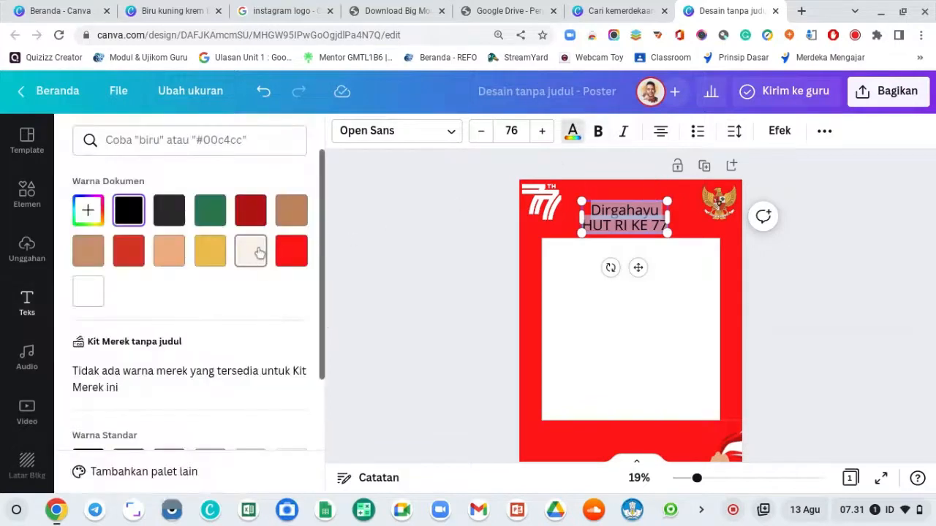
left_click(780, 131)
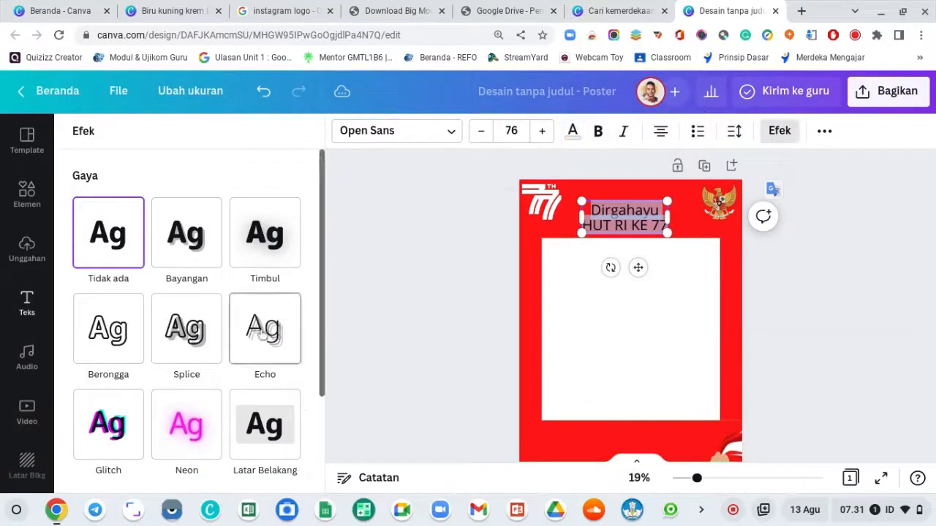
left_click(262, 236)
left_click(882, 236)
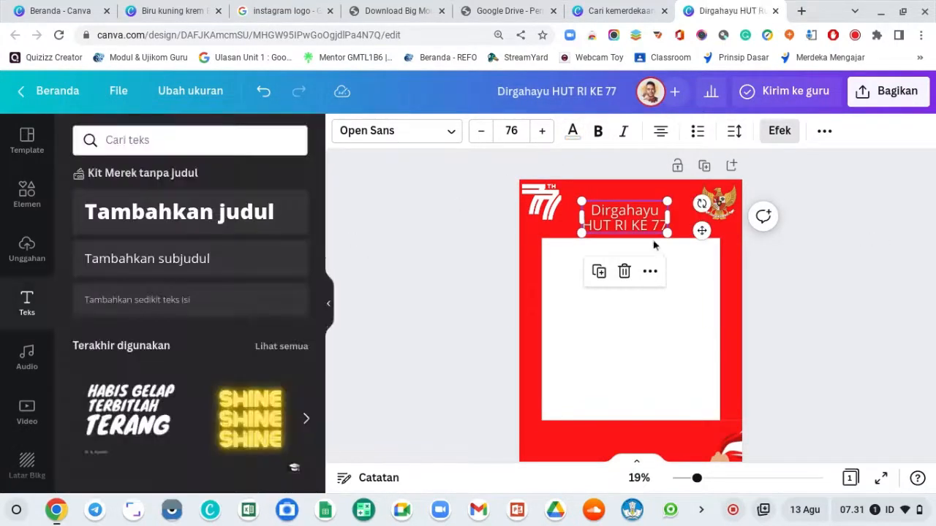
left_click_drag(634, 230, 643, 230)
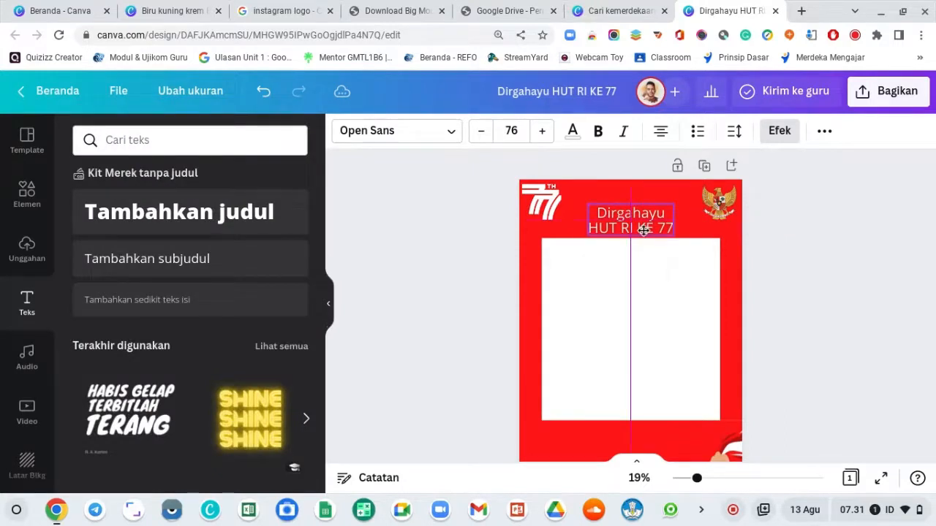
left_click(879, 272)
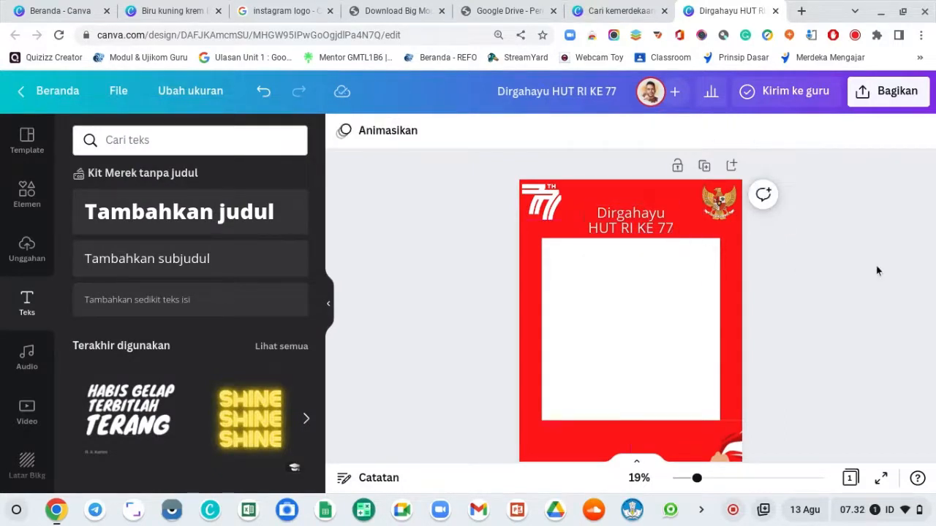
- Upload the school logo screenshot from the Download folder to the uploaded images
scroll(846, 270, "down", 2)
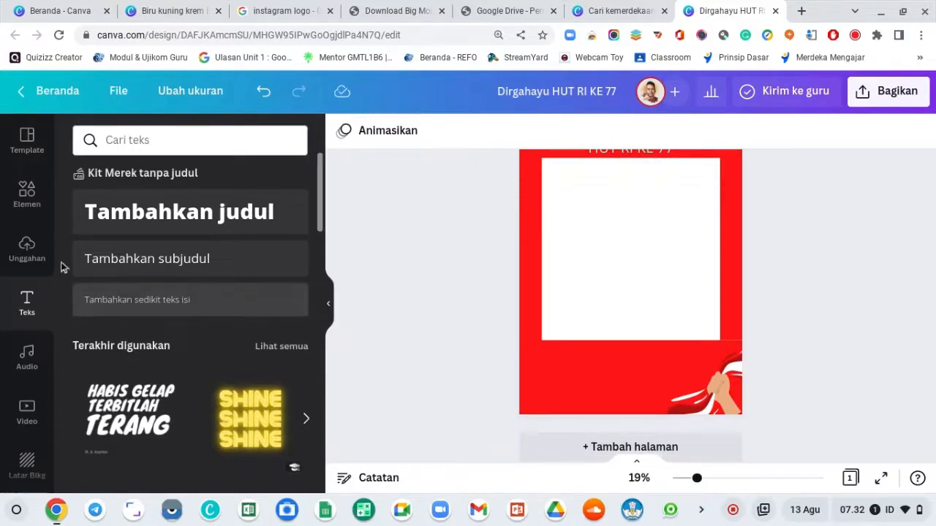
left_click(21, 212)
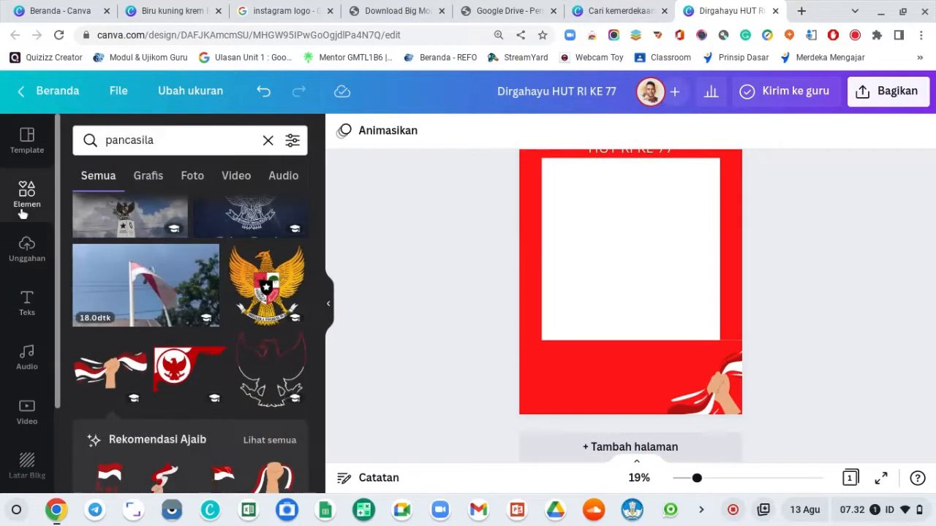
left_click(268, 141)
left_click(33, 250)
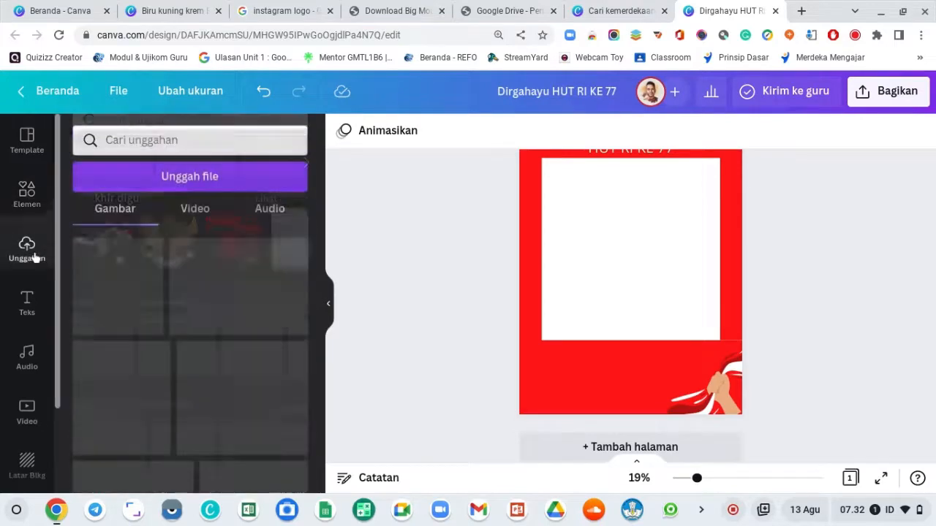
left_click(202, 180)
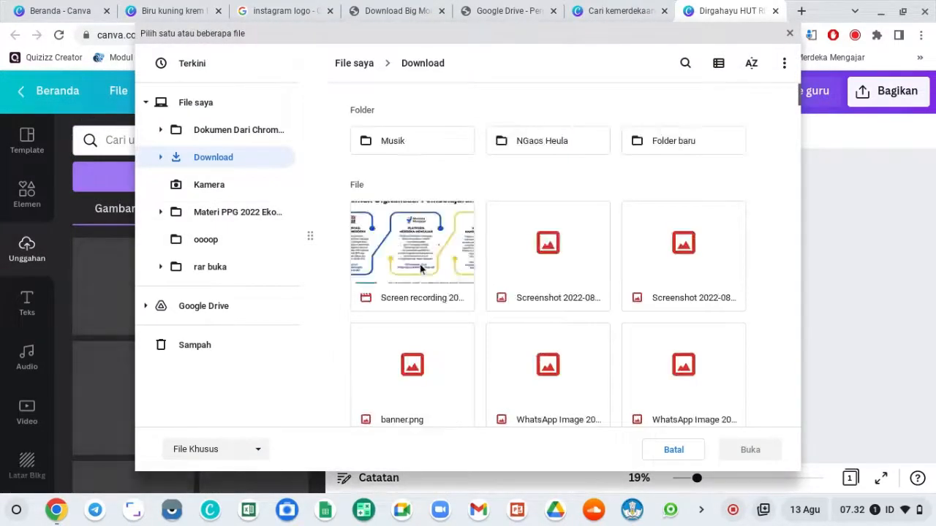
left_click(548, 238)
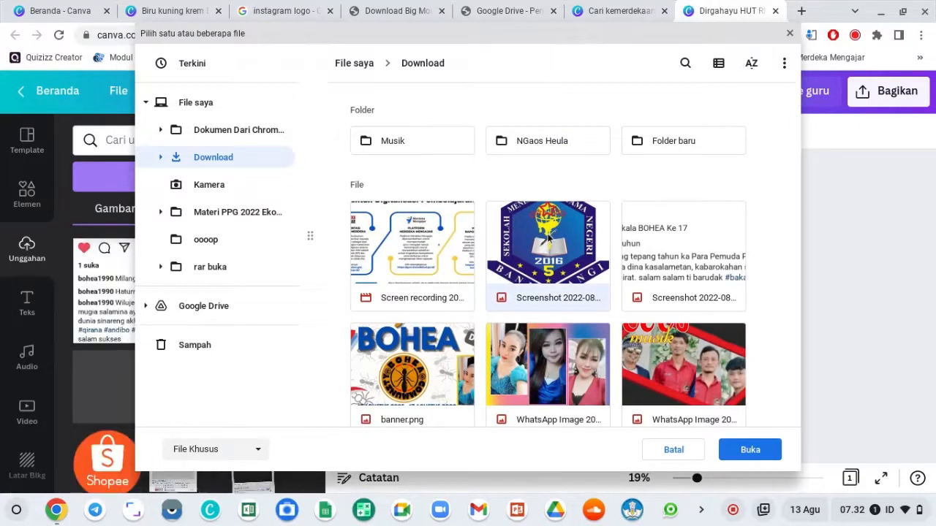
double_click(548, 238)
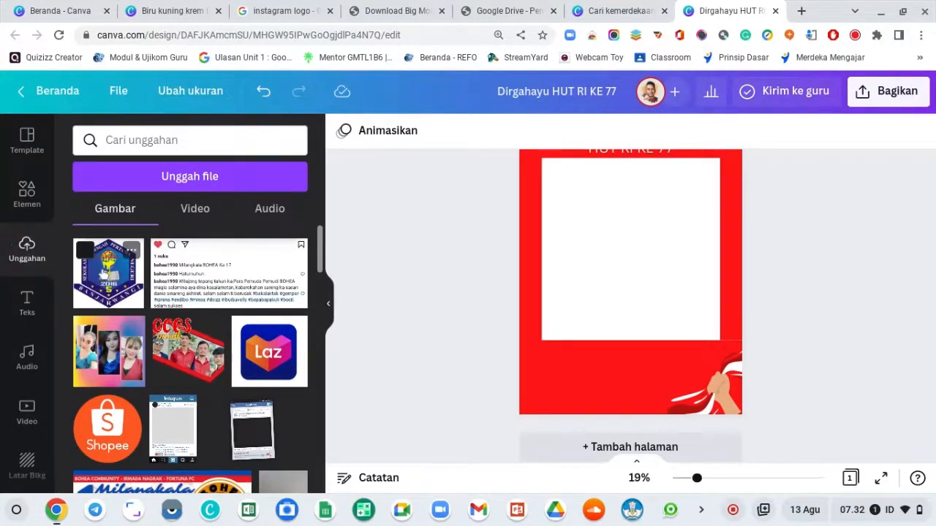
- Add the uploaded school logo, shrink it to about 8.4 by 8.4, and place it at the left end of the poster's bottom band
left_click(105, 274)
left_click_drag(676, 234, 647, 314)
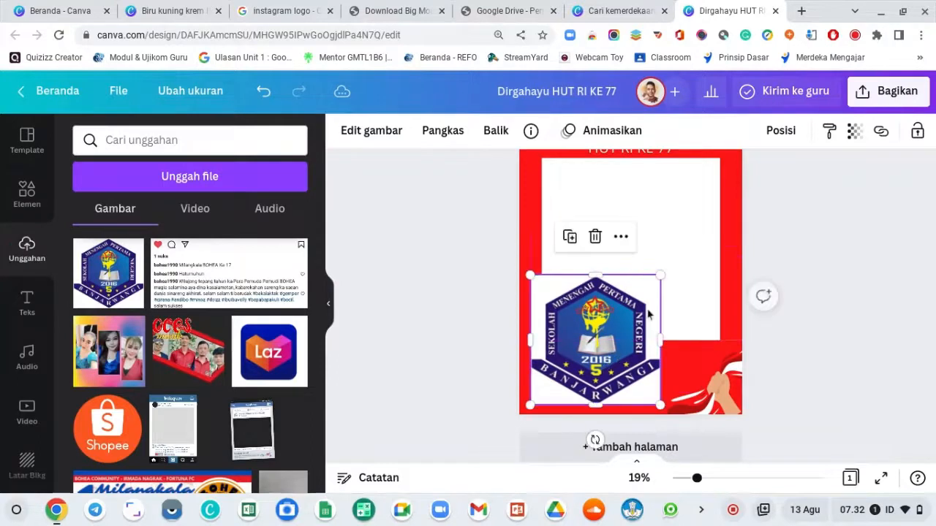
left_click_drag(660, 275, 589, 364)
scroll(589, 365, "up", 3)
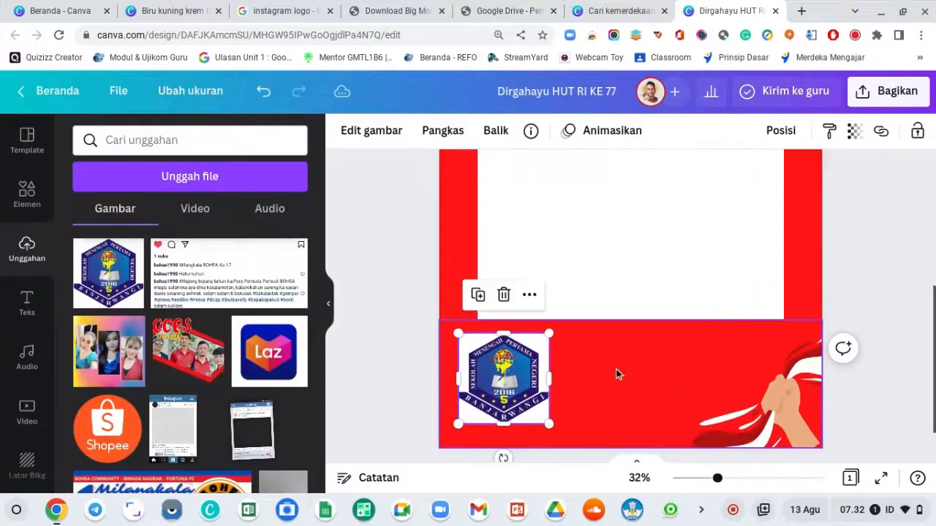
left_click_drag(549, 424, 534, 412)
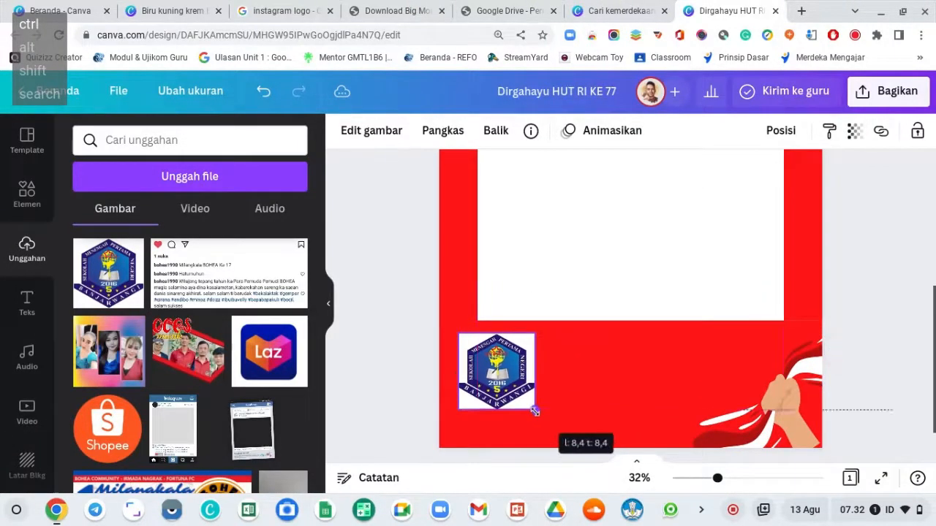
mouse_move(516, 381)
left_mouse_down()
mouse_move(498, 361)
mouse_move(498, 380)
left_mouse_up()
- Try to remove the school logo's white background with the background remover and adjust its size
left_click(370, 133)
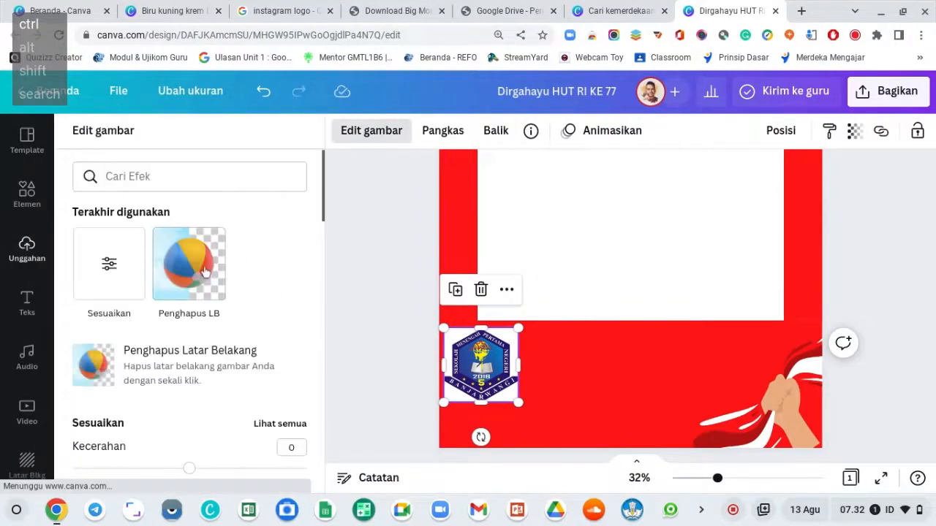
left_click(201, 272)
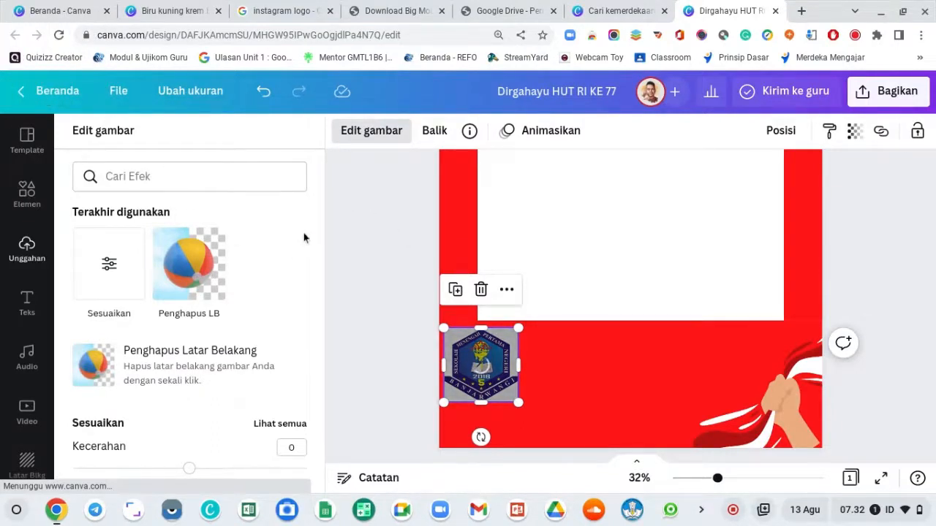
left_click(176, 256)
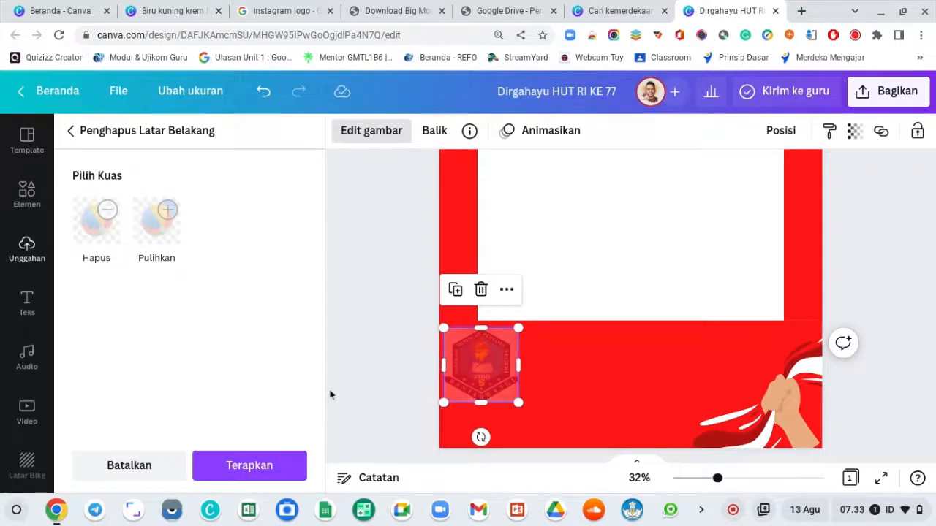
left_click(250, 465)
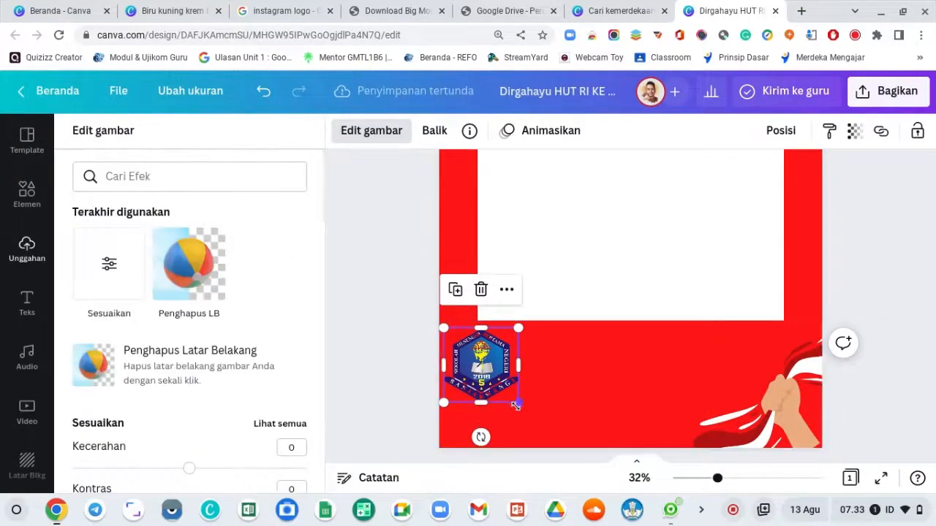
left_click_drag(515, 405, 478, 358)
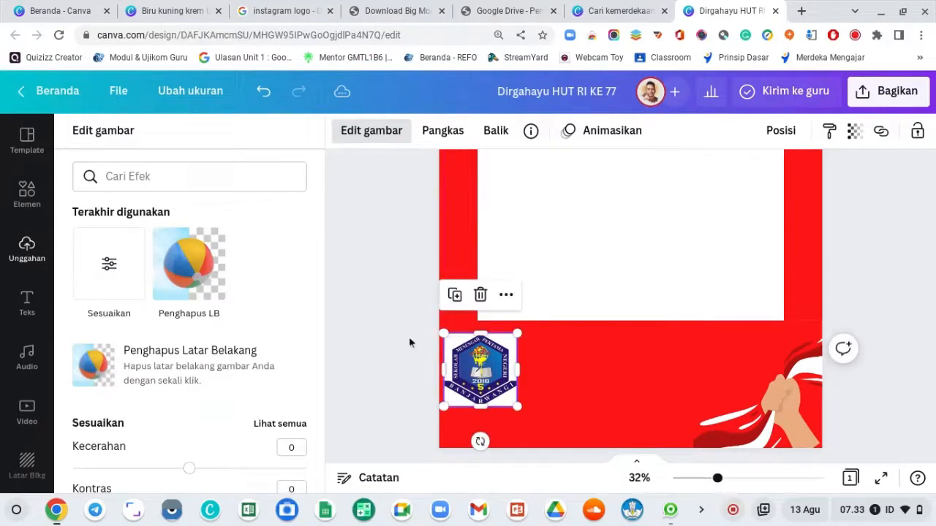
- Add a rounded square over the school logo and resize it to cover the logo, running slightly past the poster's left edge
left_click(27, 247)
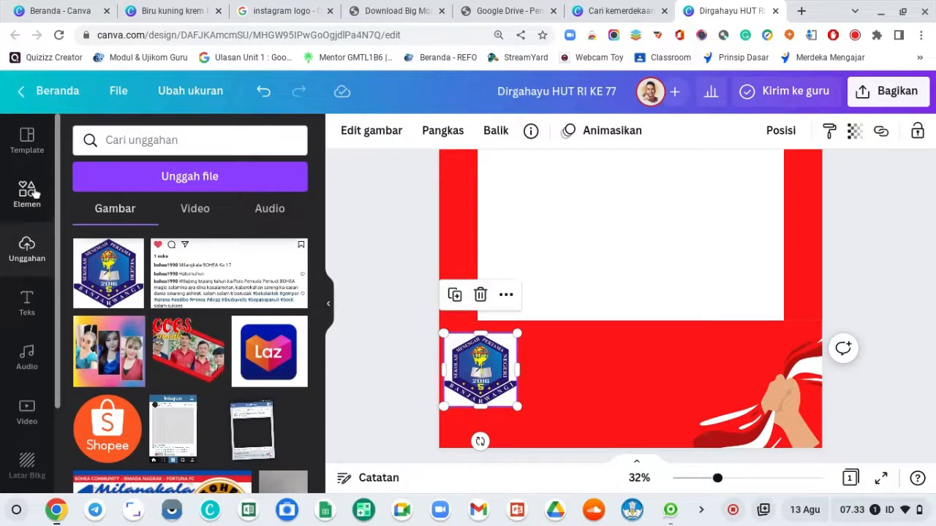
left_click(27, 194)
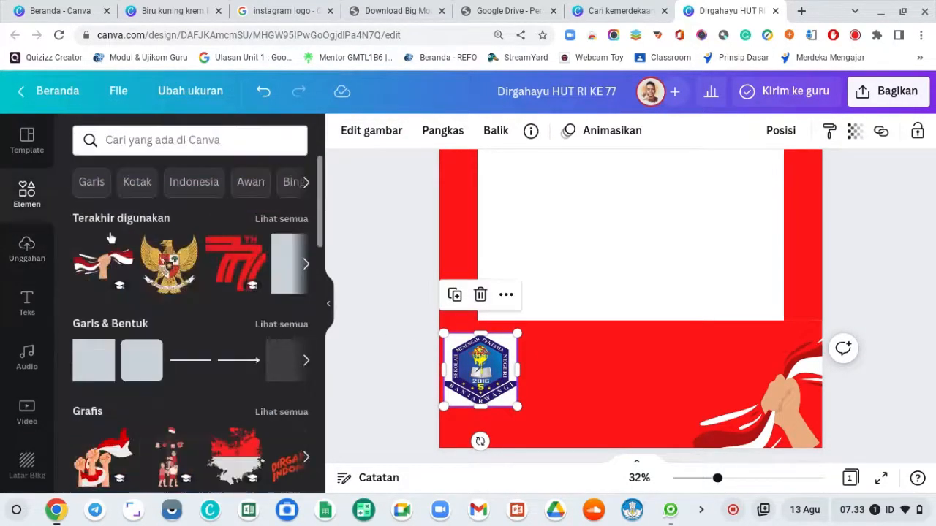
left_click(142, 360)
left_click_drag(610, 217, 477, 404)
left_click_drag(482, 442, 512, 418)
- Send the rounded shape back just behind the school logo, keeping it in front of the red band
right_click(507, 369)
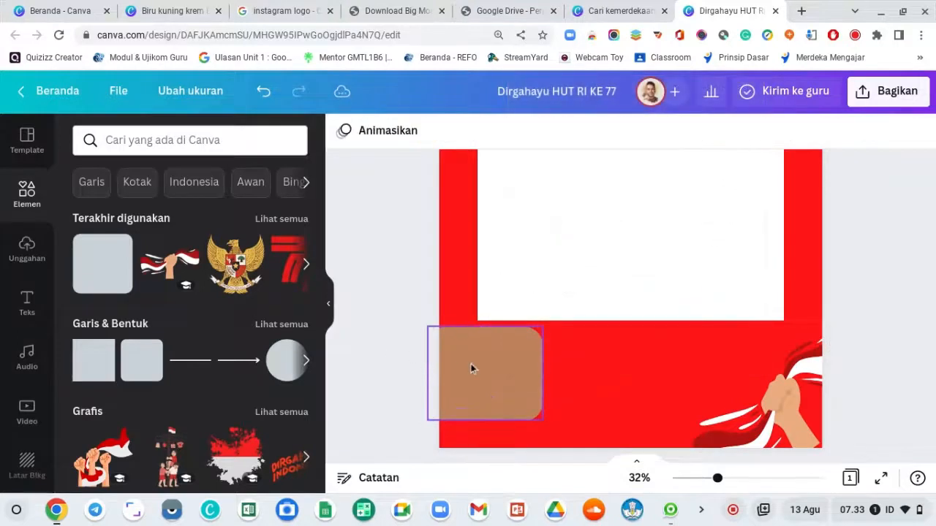
right_click(470, 364)
left_click(563, 301)
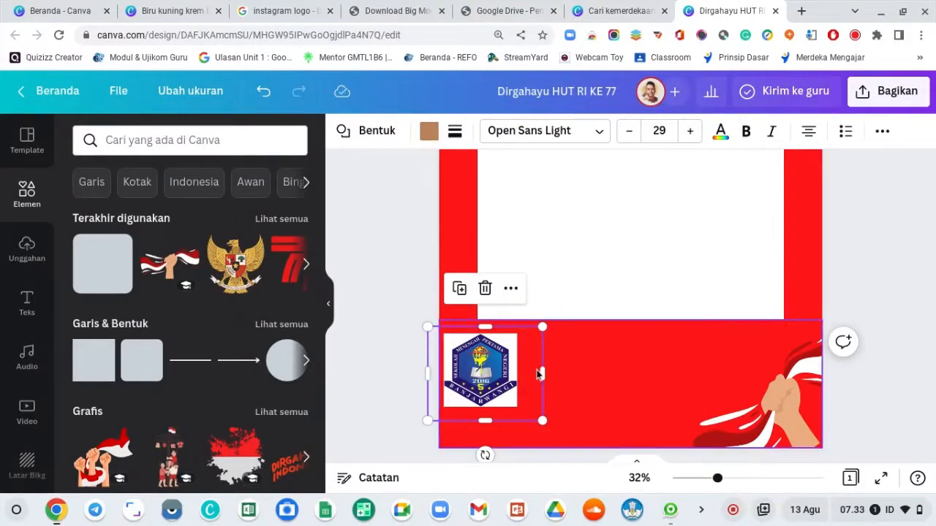
key("ctrl+z")
right_click(507, 375)
left_click(591, 274)
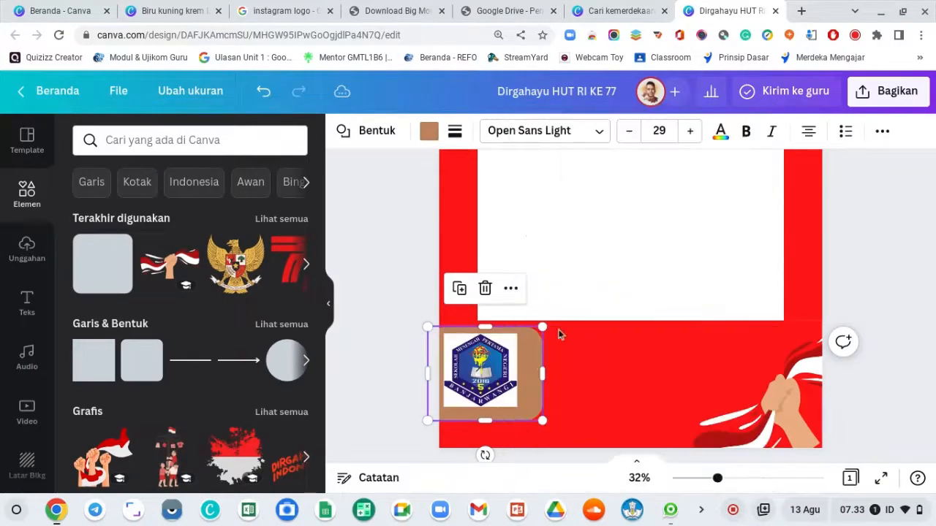
- Fill the rounded shape with white and stretch it across the poster's full width to about 48.1 by 9.6
left_click(429, 132)
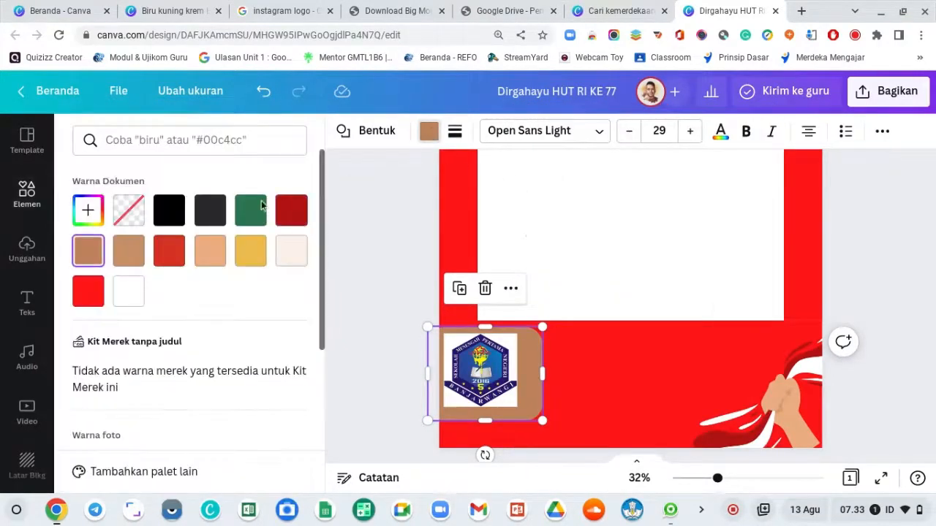
left_click(129, 291)
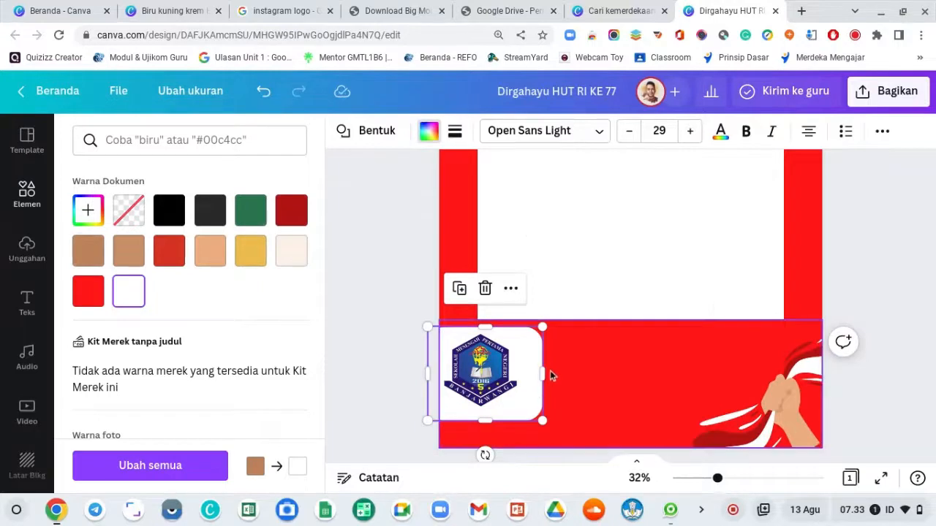
left_click_drag(541, 375, 866, 403)
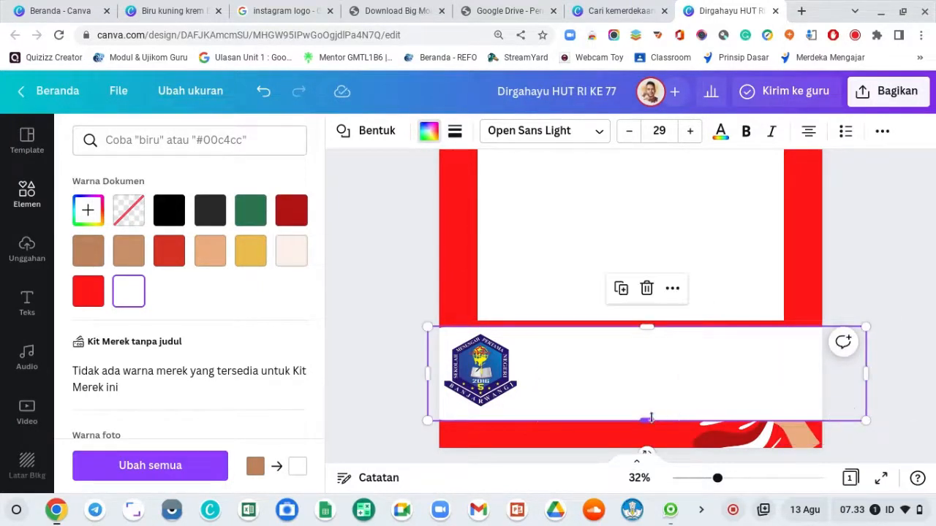
left_click_drag(650, 417, 650, 411)
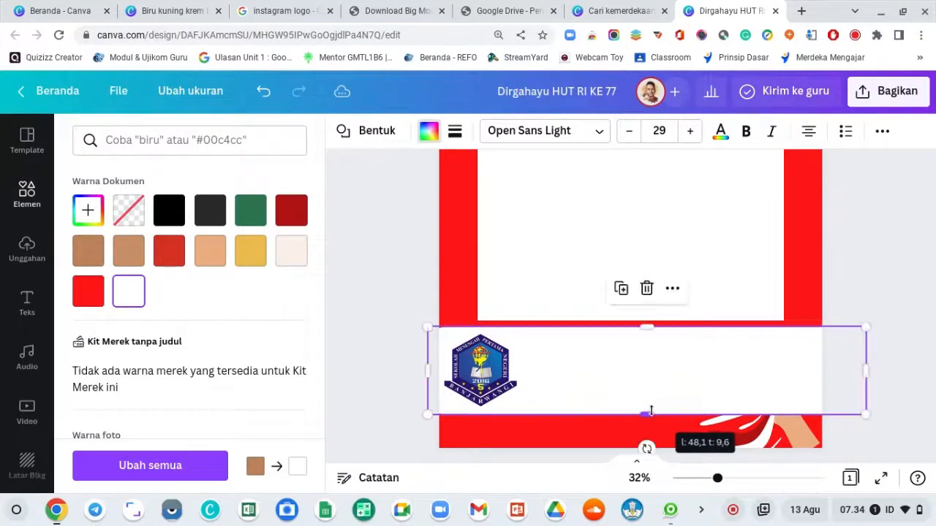
- Bring the hand-and-flag graphic in front of the white strip, then enlarge and reposition it at the poster's lower-right corner
right_click(787, 437)
left_click(654, 354)
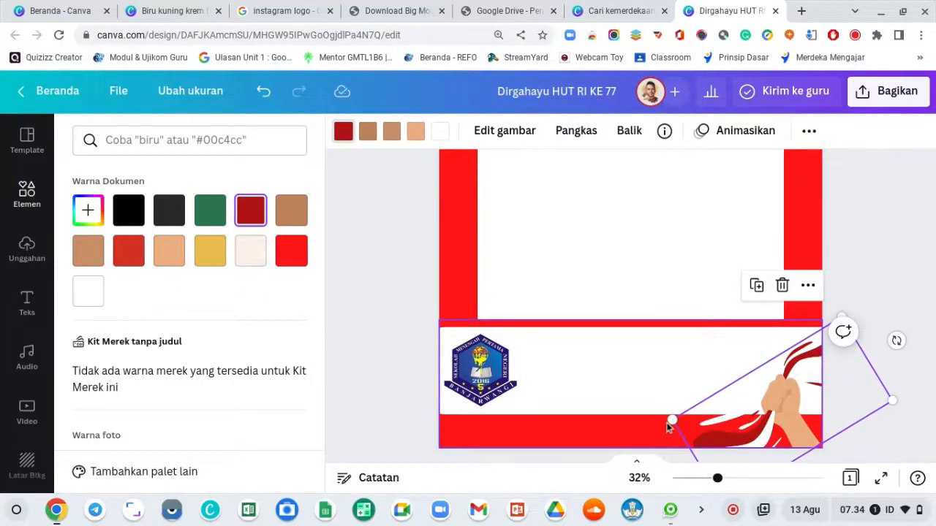
left_click_drag(662, 415, 620, 375)
left_click_drag(777, 401, 798, 392)
left_click(888, 269)
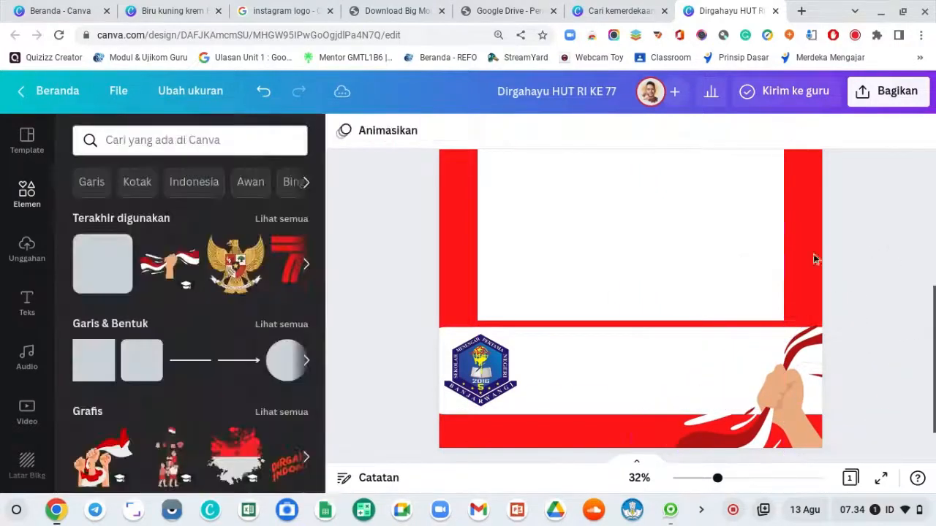
- Duplicate the "Dirgahayu HUT RI KE 77" greeting and place the copy on the white strip, just beside the school logo
scroll(391, 274, "up", 5)
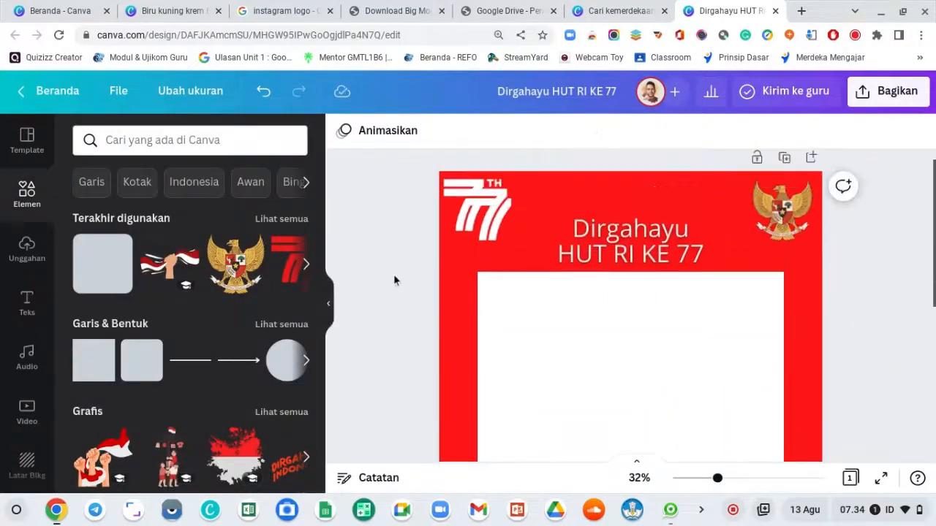
left_click(622, 278)
key("ctrl+d")
left_click_drag(622, 280, 604, 363)
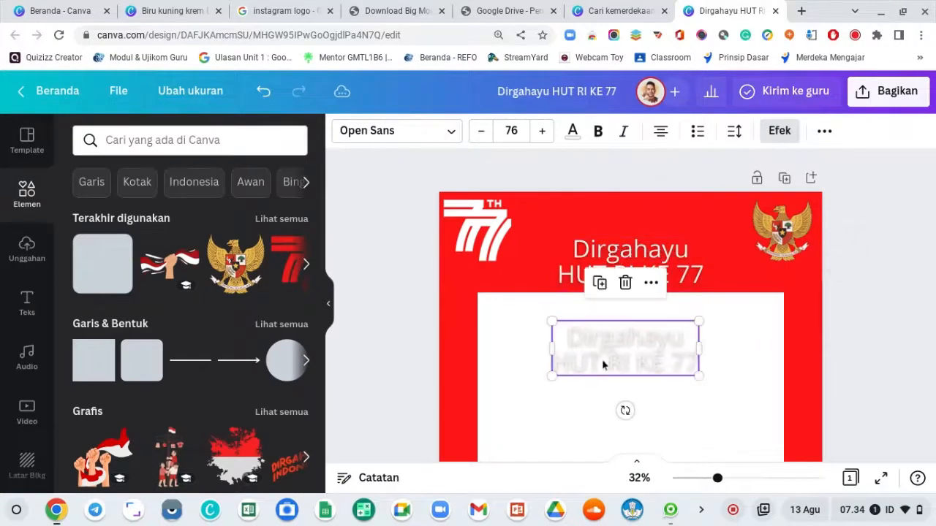
scroll(621, 300, "down", 5)
scroll(624, 291, "up", 1)
scroll(624, 291, "up", 2)
left_click_drag(631, 242, 584, 354)
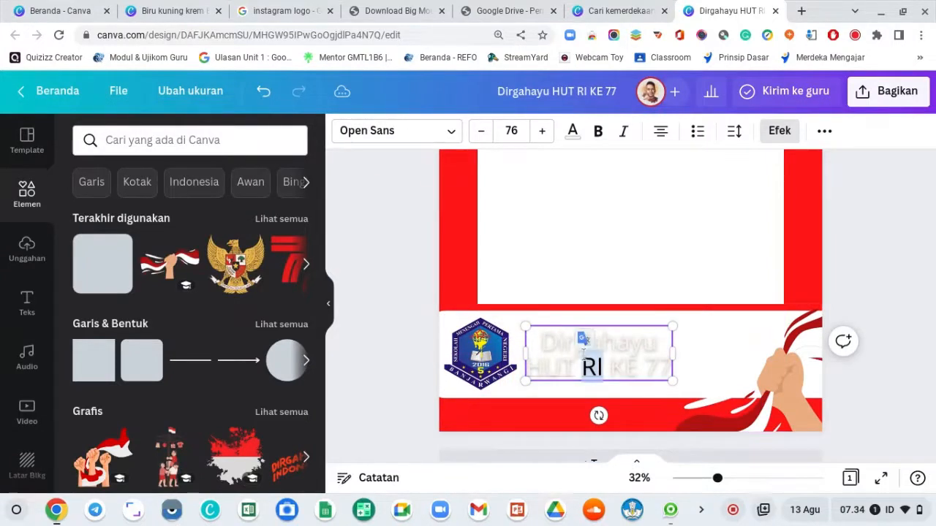
- Shrink the copied greeting on the white strip to size 49.3 and colour its text dark red
double_click(582, 342)
left_click_drag(673, 380, 621, 359)
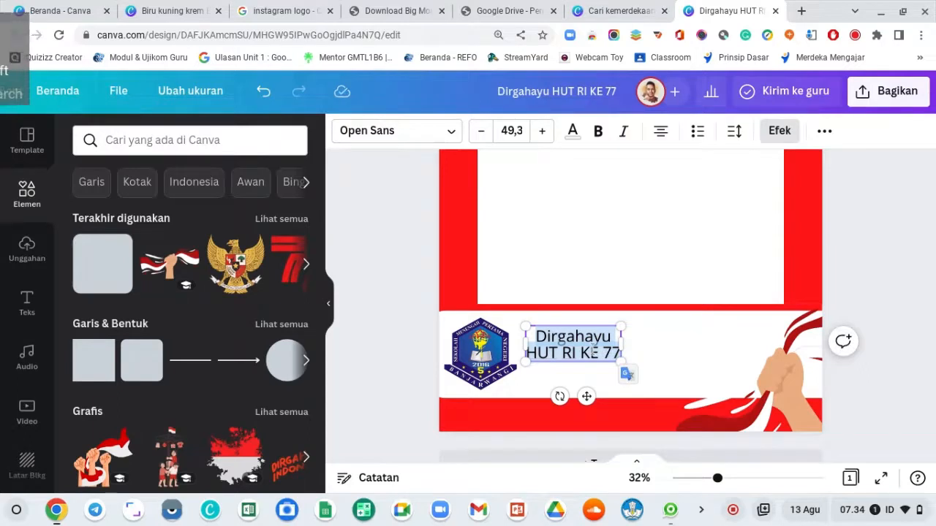
left_click(572, 133)
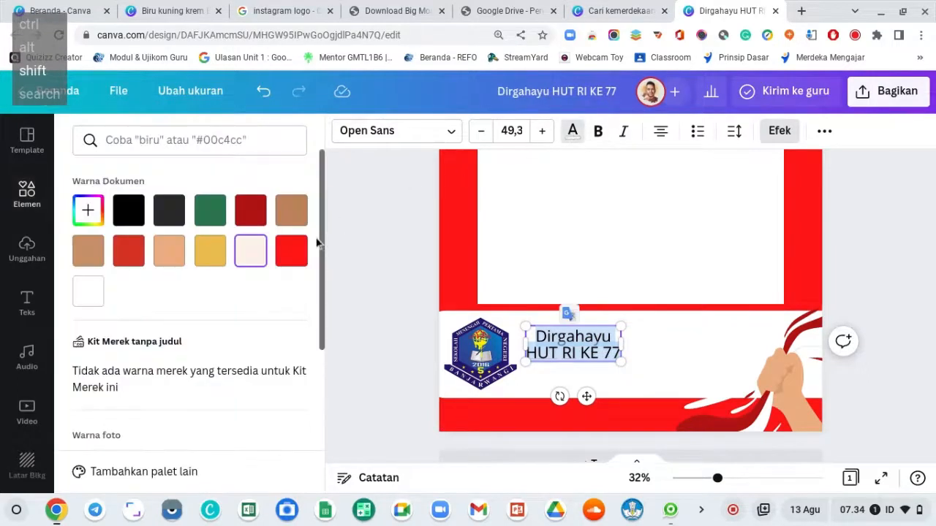
left_click(251, 210)
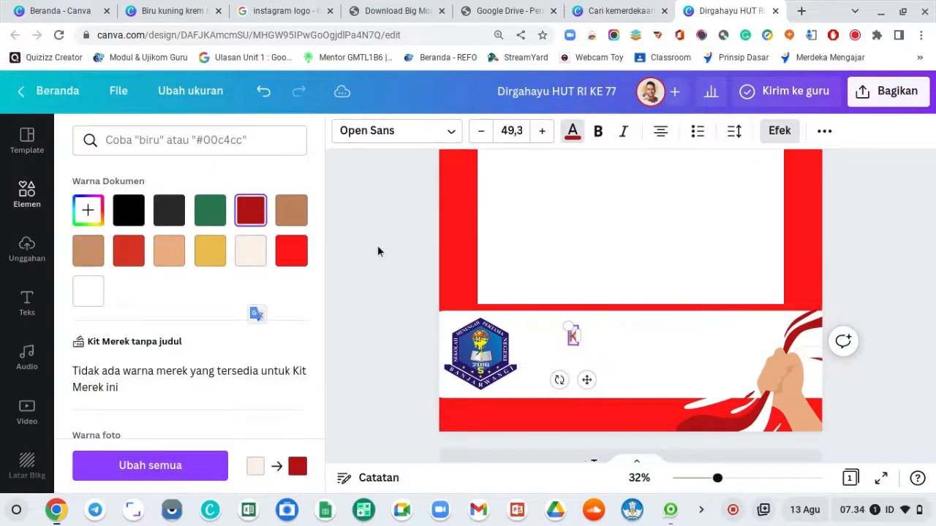
- Replace the copied greeting with "Keluarga Besar SMPN 5 Banjarwangi" and fit it on one line at size 45.5 along the strip's upper edge
type("rga")
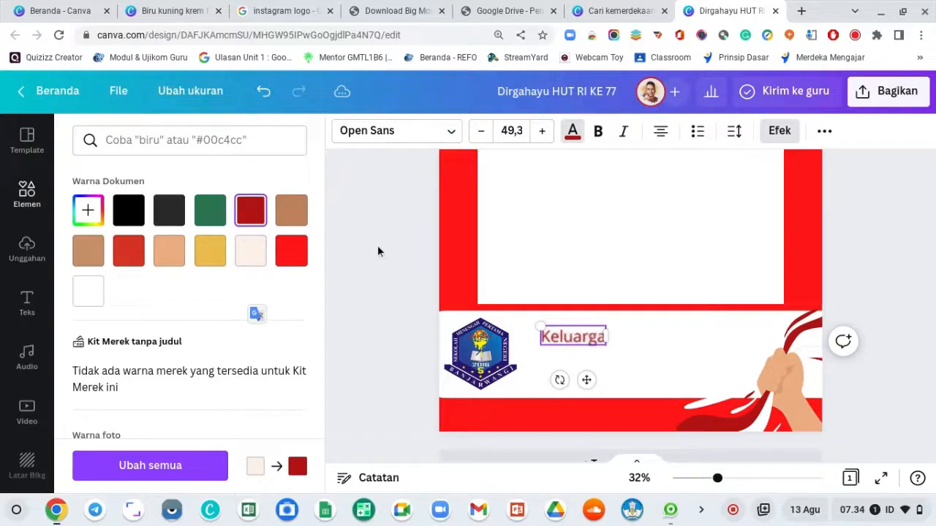
type(" Besar")
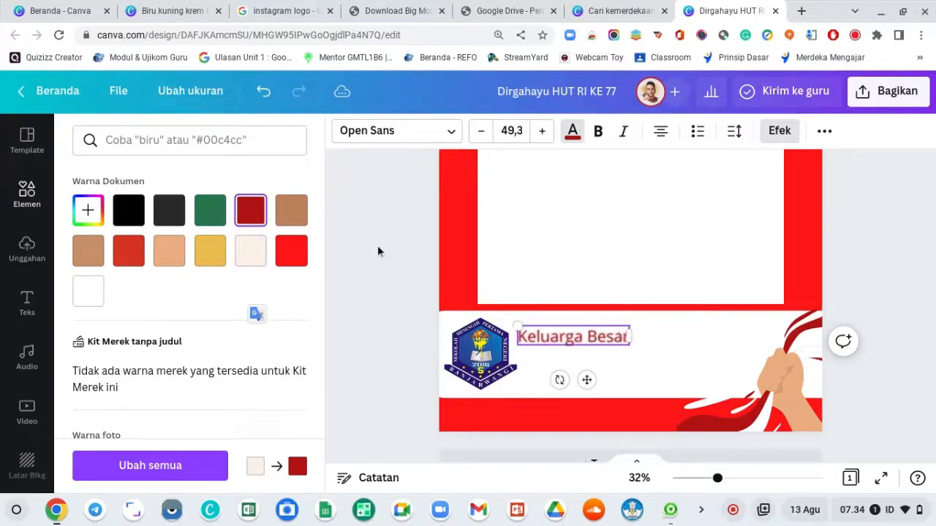
type(" SMPN")
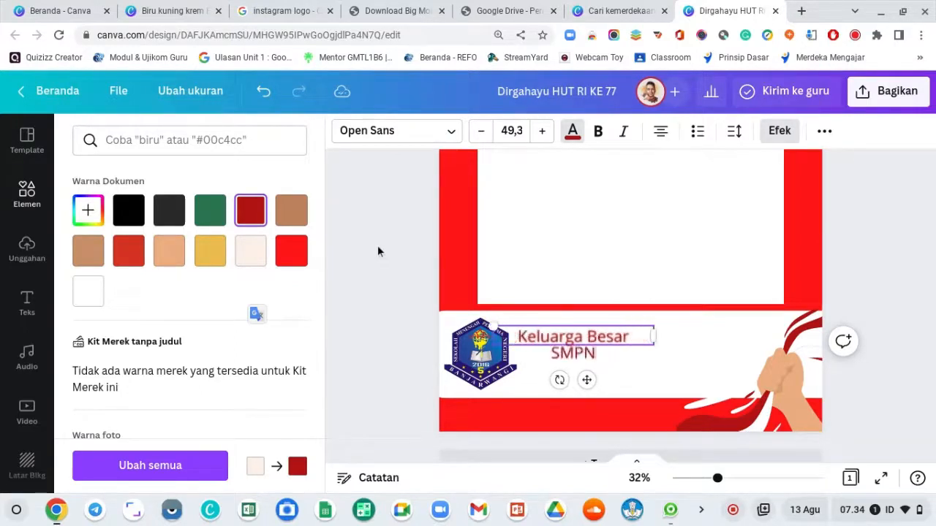
type(" 5 Banjarwangi")
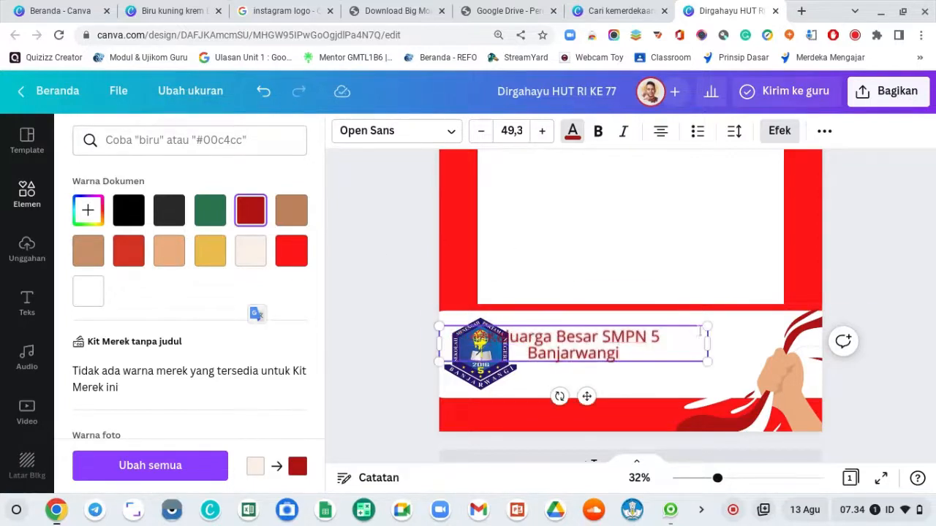
mouse_move(706, 340)
left_mouse_down()
mouse_move(761, 342)
mouse_move(734, 344)
mouse_move(735, 334)
mouse_move(720, 345)
left_mouse_up()
left_click(731, 350)
left_click(724, 332)
- Duplicate the school name line directly below itself and change the copy's text to "Mengucapkan Selamat"
key("ctrl+d")
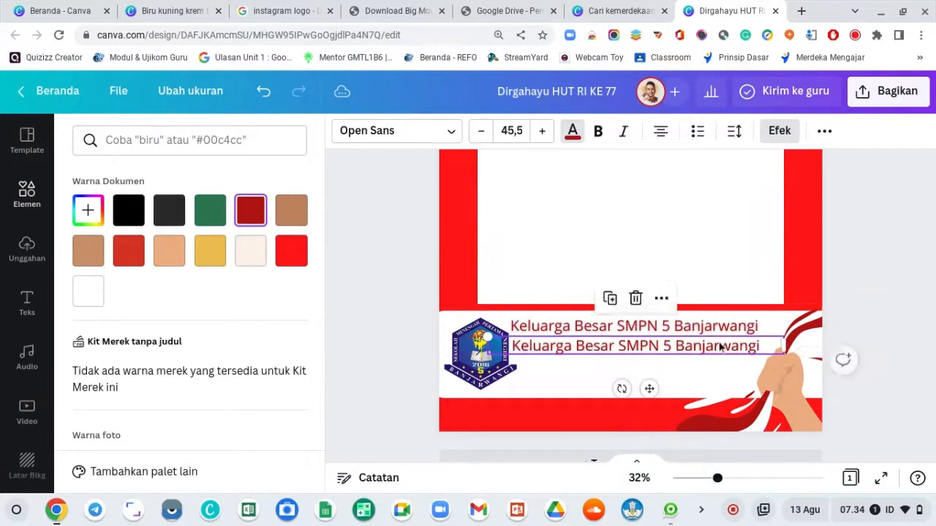
triple_click(720, 345)
type("Men")
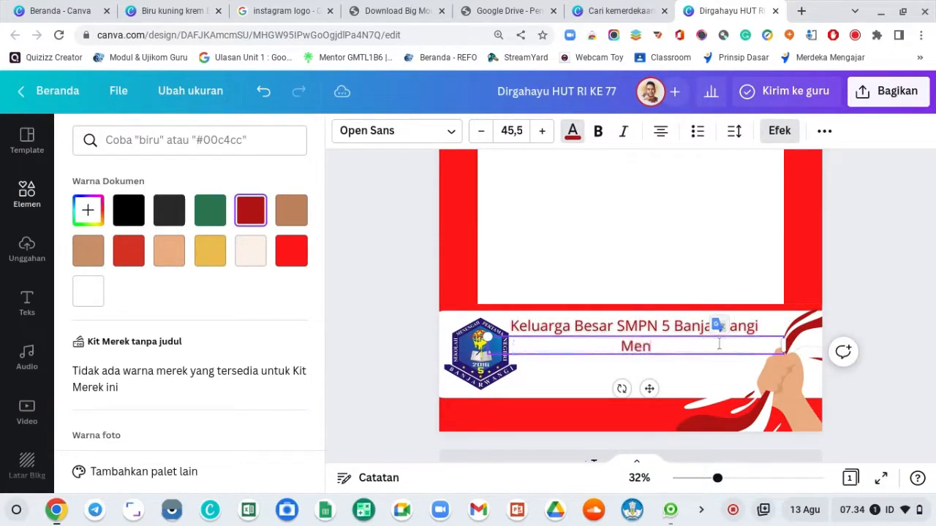
type("gucapkan")
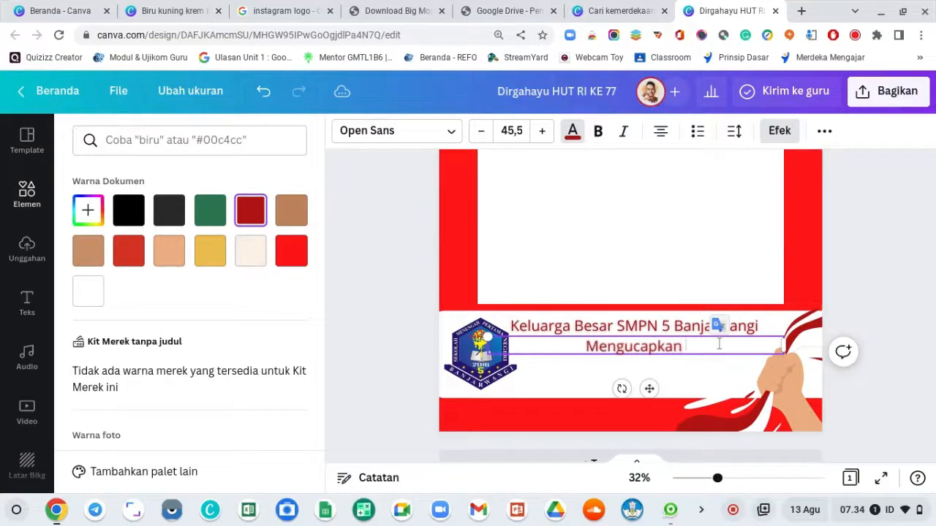
type(" Dirgah")
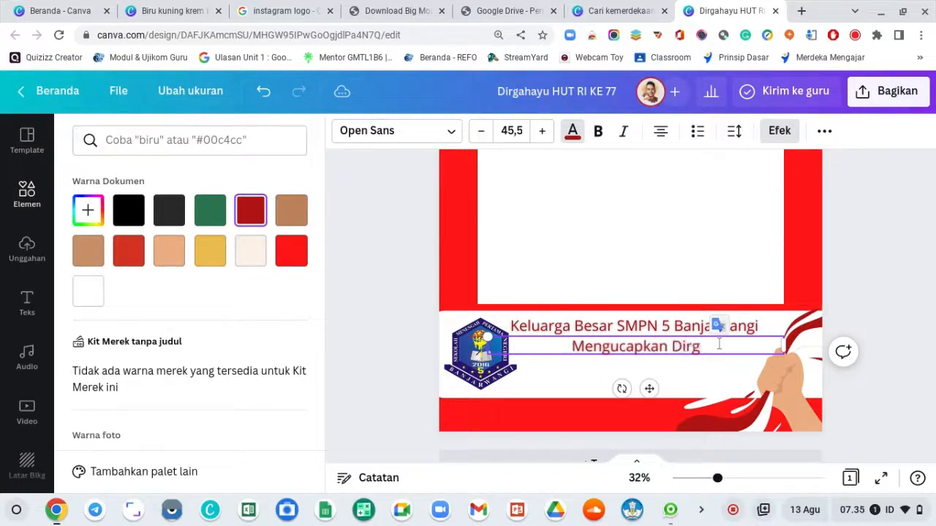
key("BackSpace")
key("BackSpace")
key("BackSpace")
key("BackSpace")
key("BackSpace")
key("BackSpace")
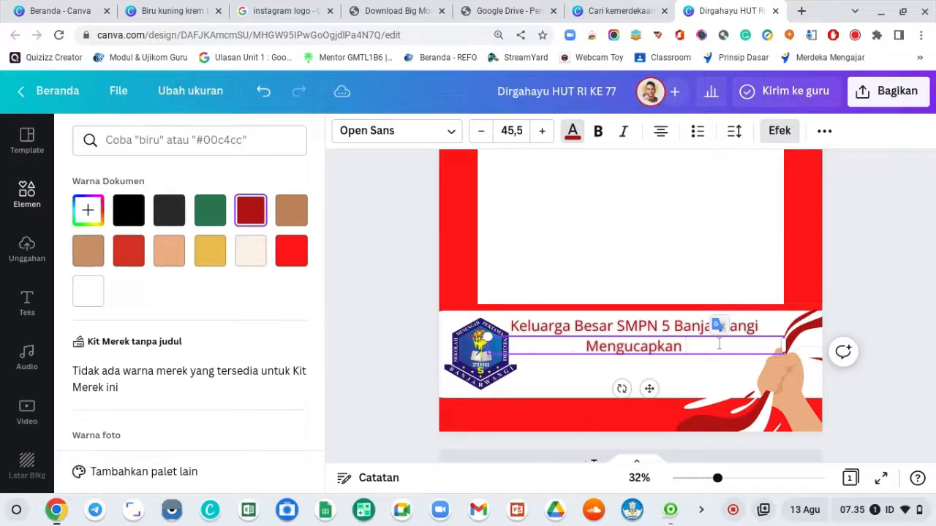
type("Selamat")
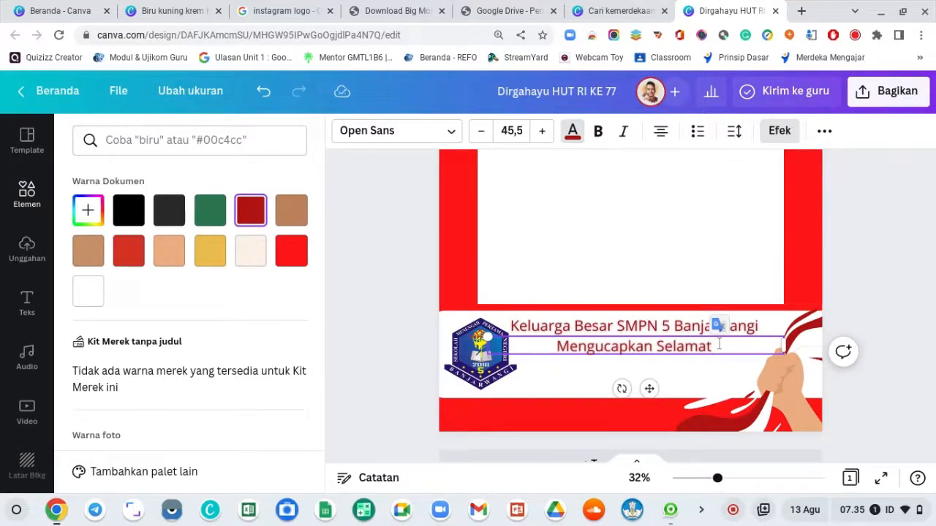
type(" HU")
key("BackSpace")
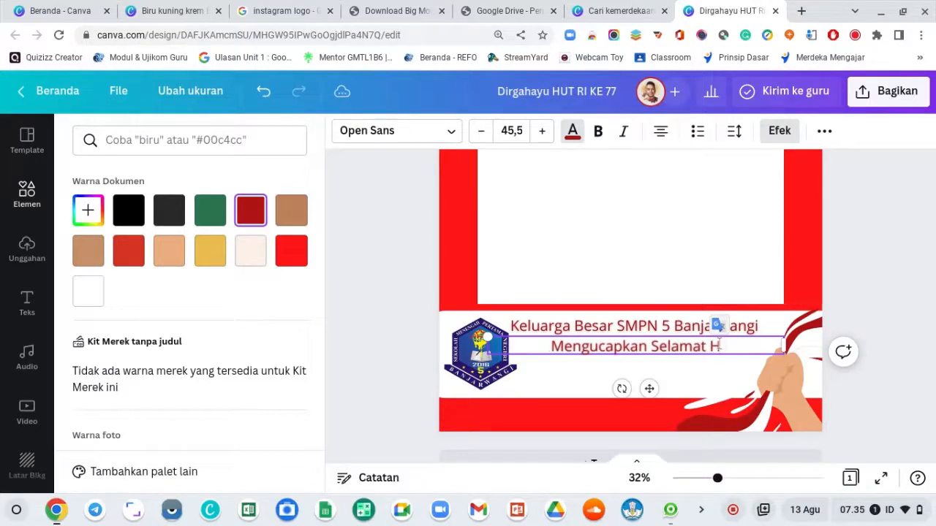
key("BackSpace")
key("BackSpace")
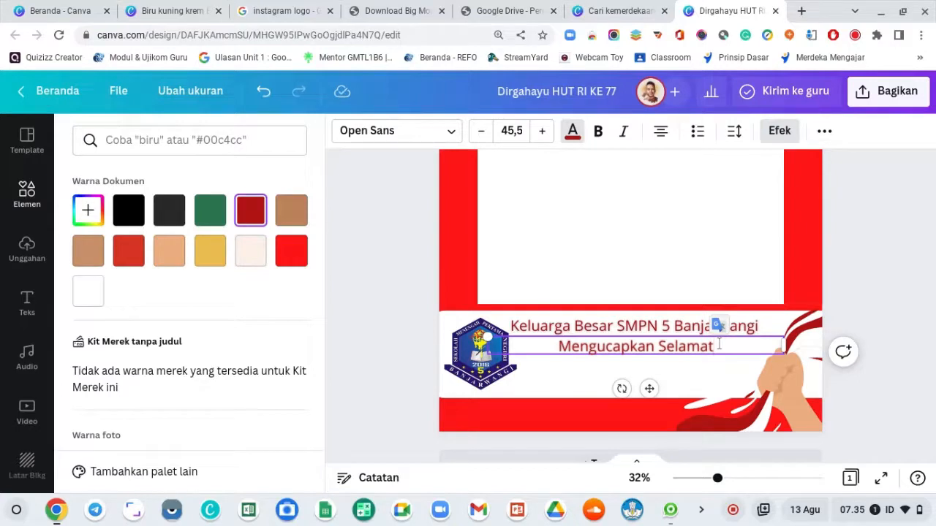
- Add a second line "Hari Ulang Tahun RI Ke 77" under "Mengucapkan Selamat" and nudge the text block into alignment
key("Return")
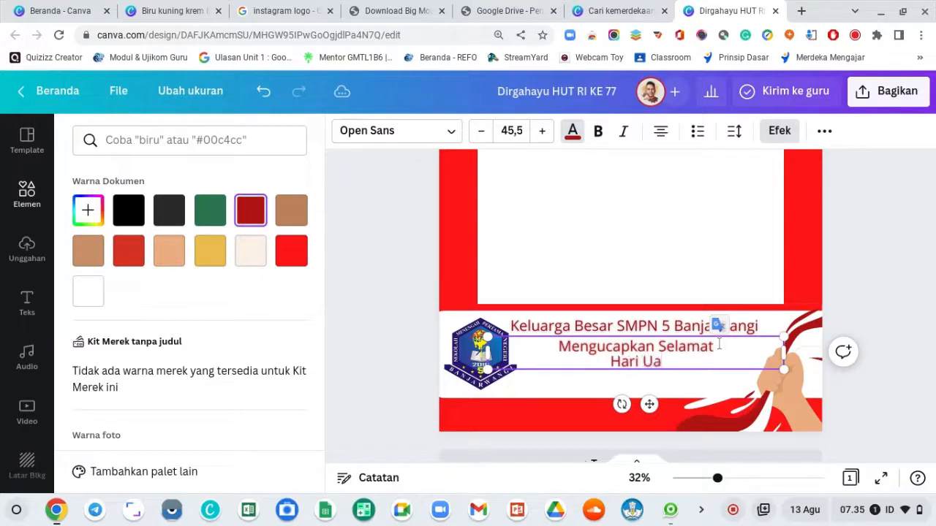
type("Hari Ulang Tahun")
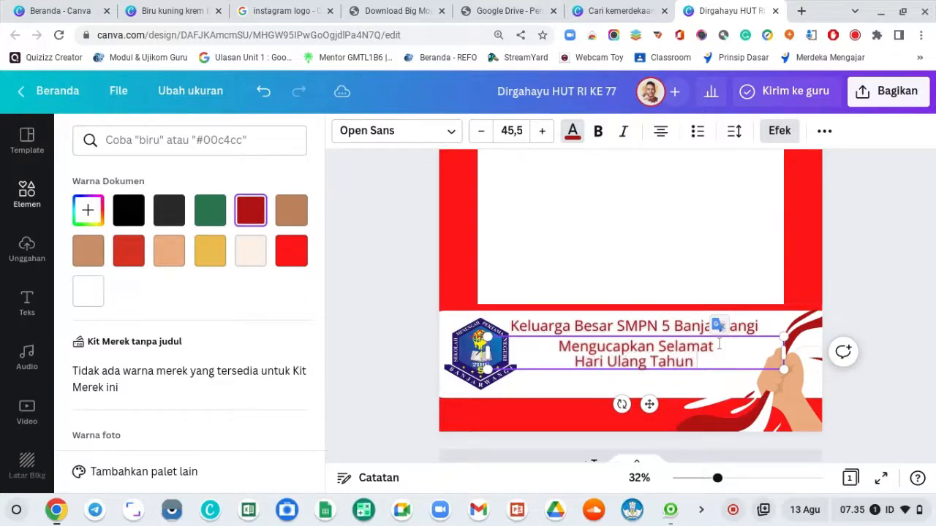
type(" RI")
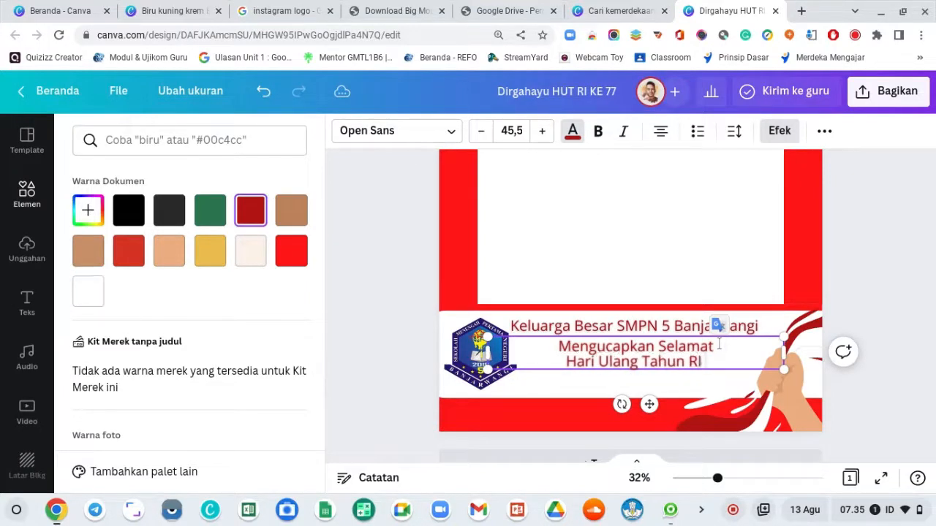
type(" Ke 77")
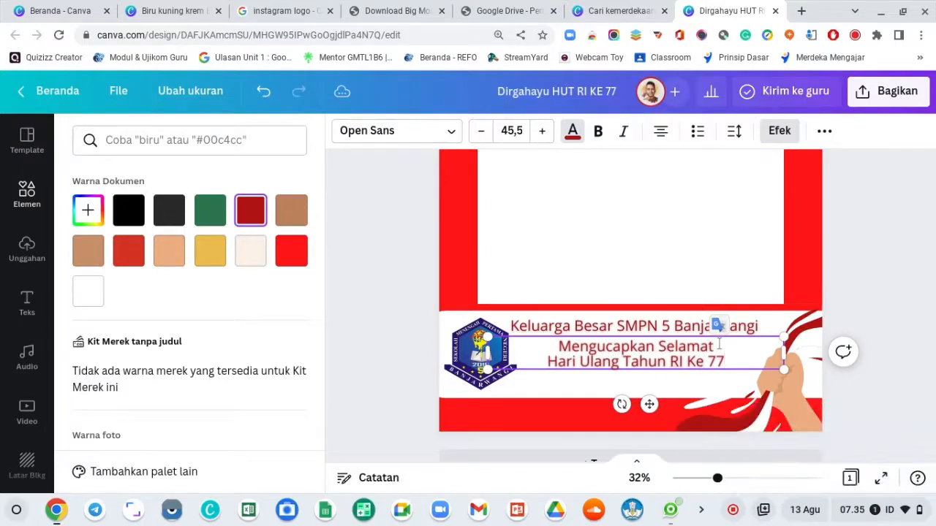
key("Return")
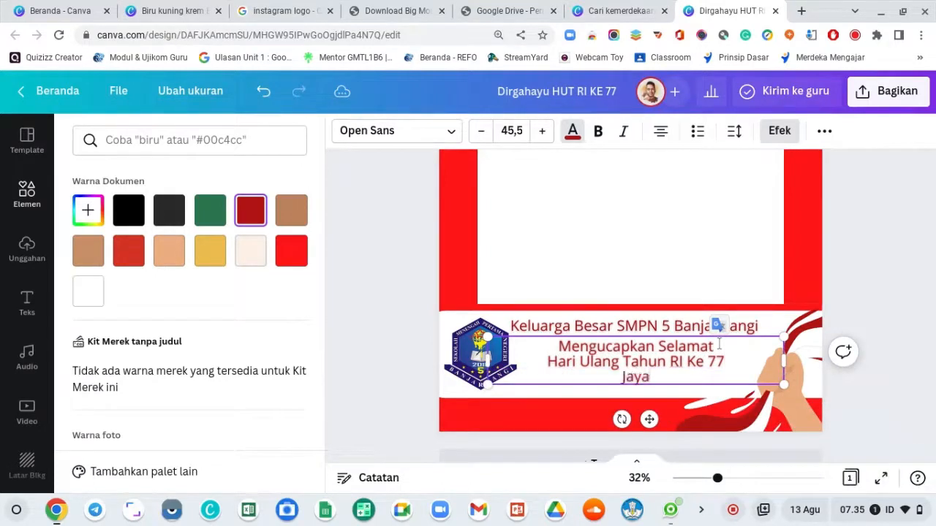
key("BackSpace")
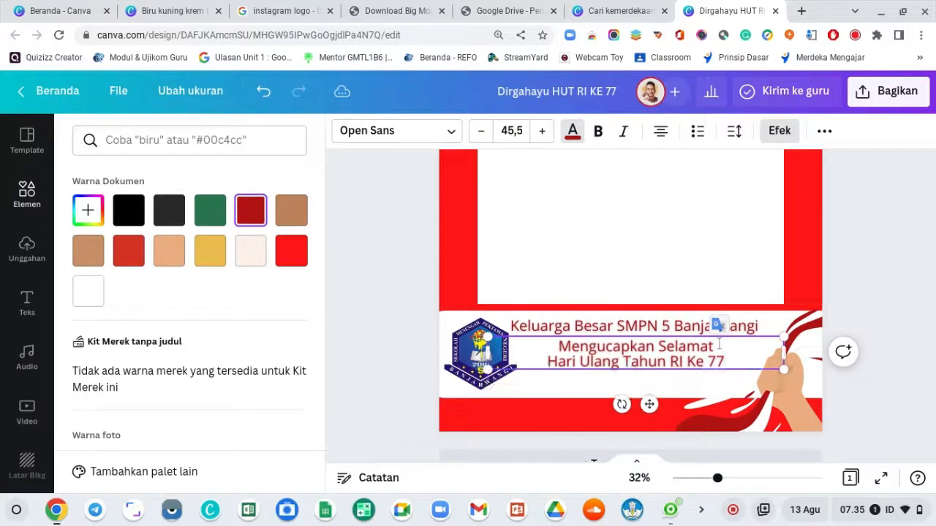
left_click(683, 372)
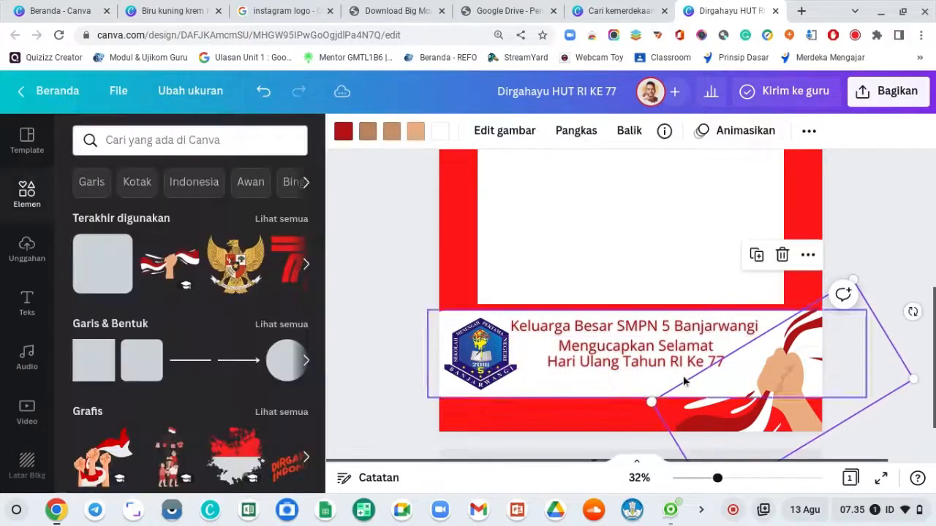
left_click(662, 358)
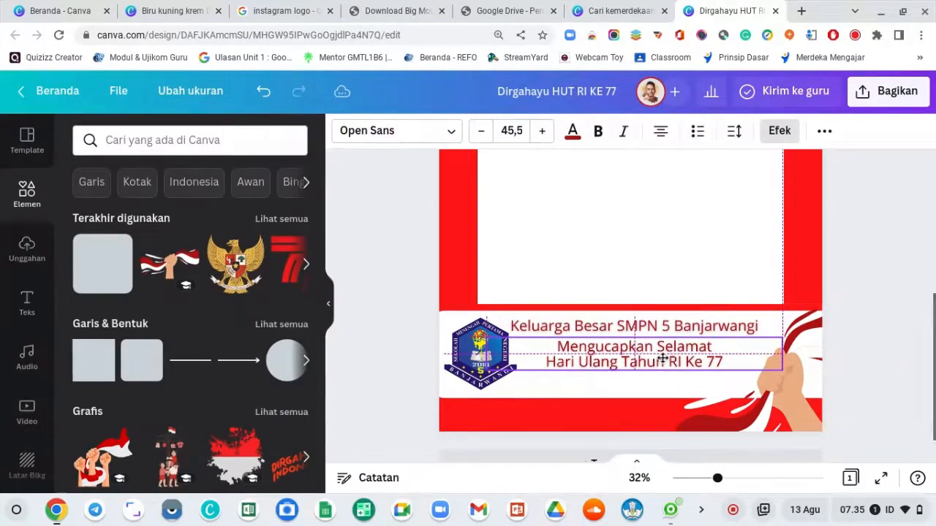
left_click(658, 363)
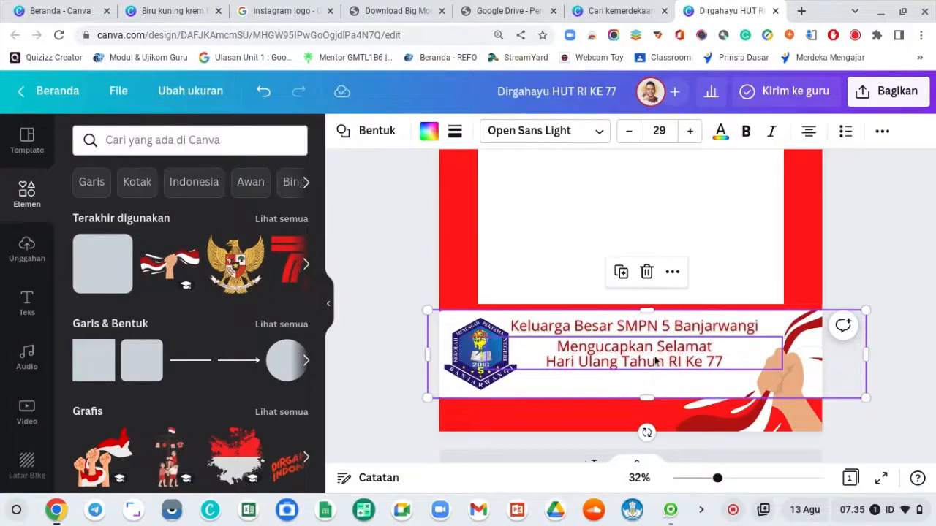
left_click(656, 361)
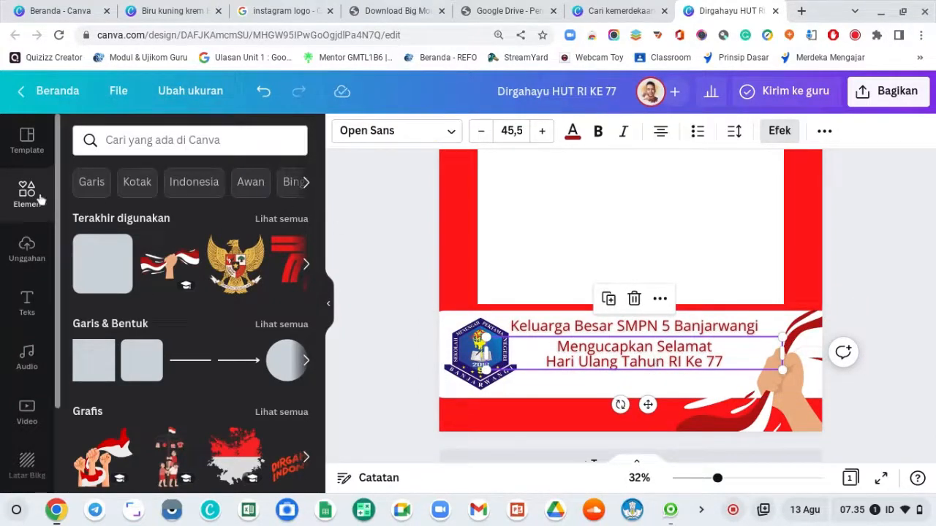
- Search the elements library for "jayalah"
left_click(158, 140)
type("jayalah")
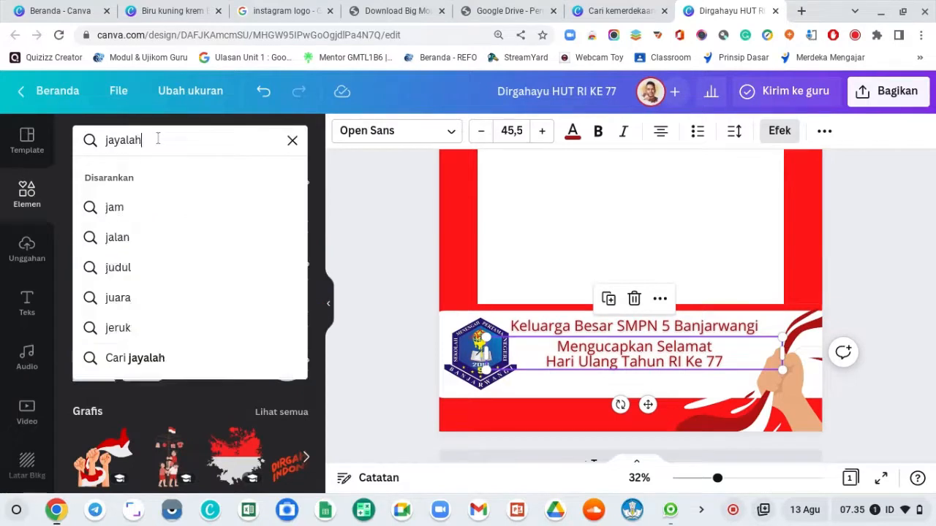
key("Return")
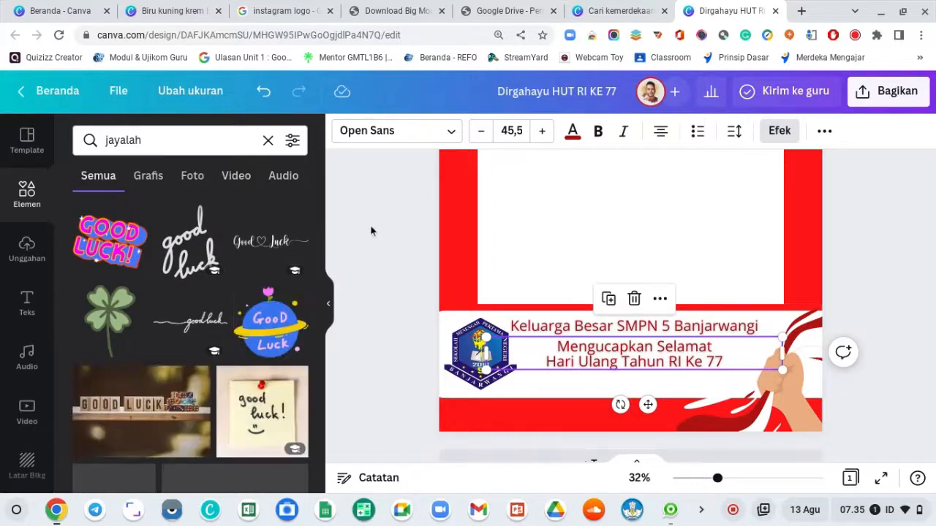
- Duplicate the school name line below the anniversary text and change the copy's text to "JAYALAH INDONESIA"
scroll(368, 227, "down", 1)
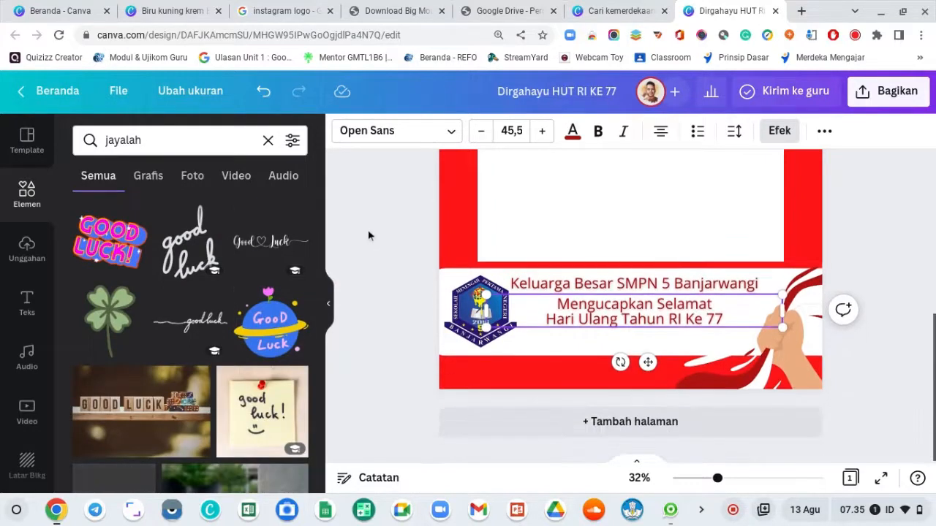
left_click(602, 341)
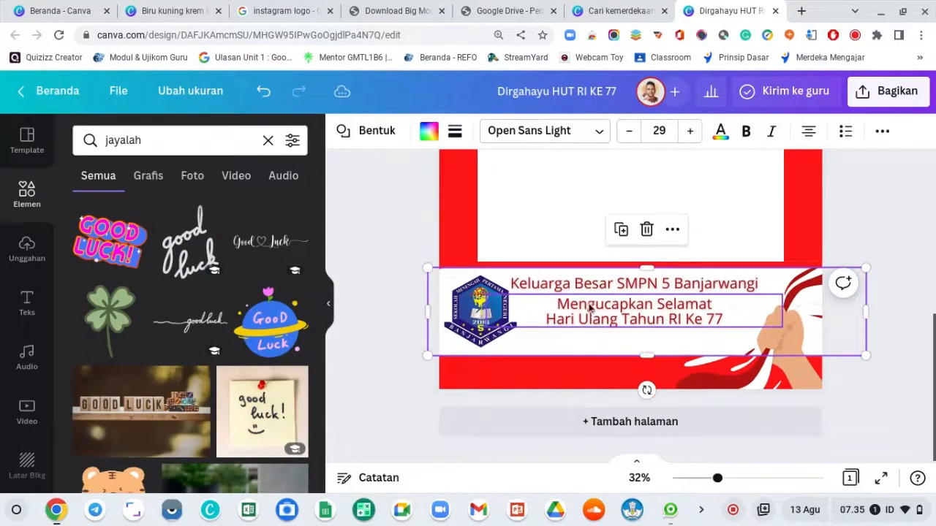
left_click(587, 296)
key("ctrl+d")
left_click_drag(588, 296, 587, 341)
double_click(587, 341)
triple_click(587, 341)
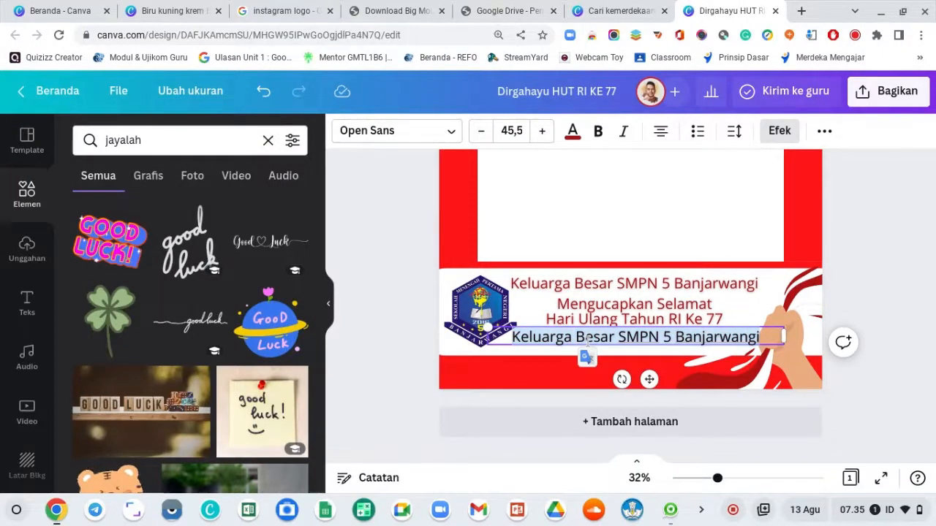
type("JAYALAH")
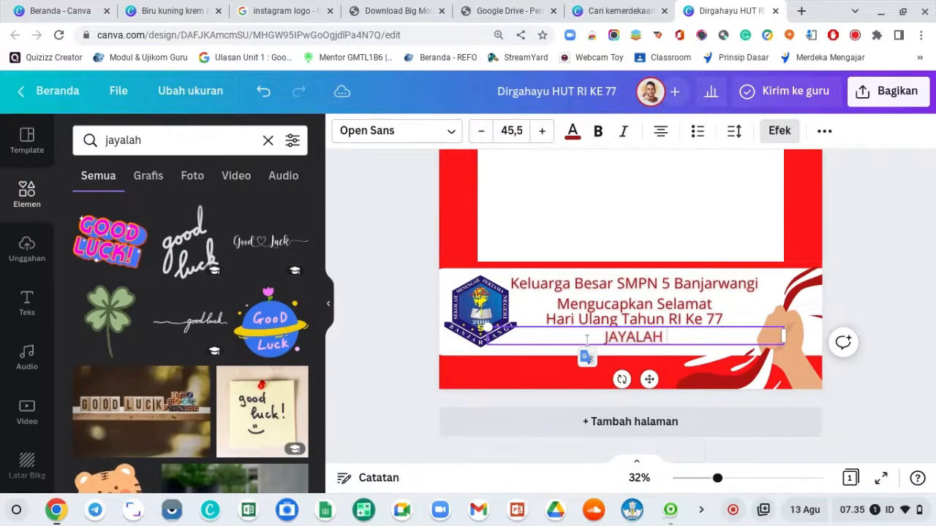
type(" INDONESIA")
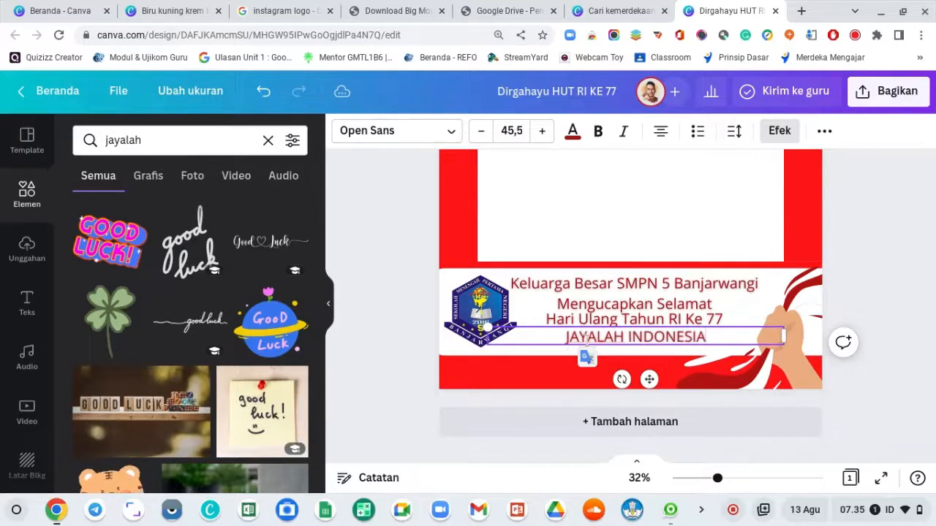
- Complete the bottom text line as "JAYALAH INDONESIA KU !" and move it slightly lower beneath the anniversary line
type(" KU")
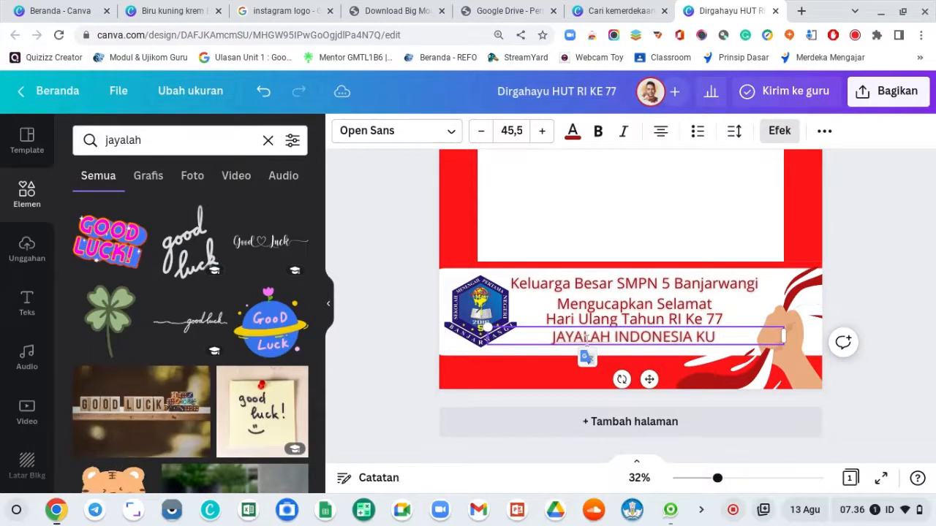
type(" !")
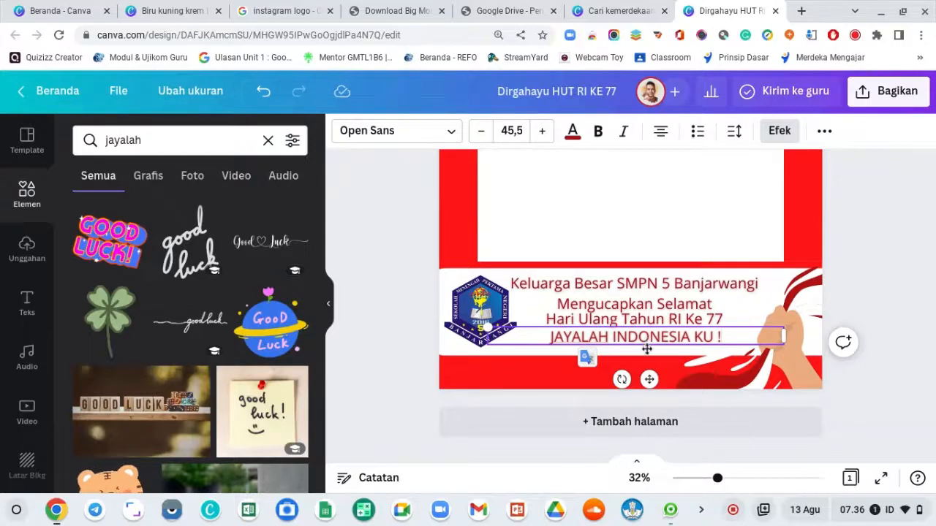
left_click_drag(646, 350, 643, 357)
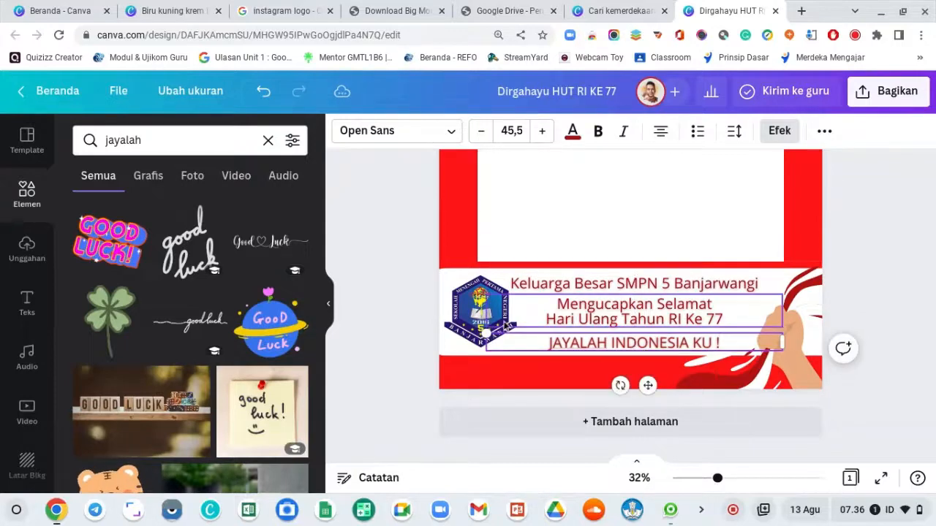
- Enlarge the school logo slightly and position it against the left edge of the white strip
left_click(448, 293)
left_click_drag(443, 275, 440, 269)
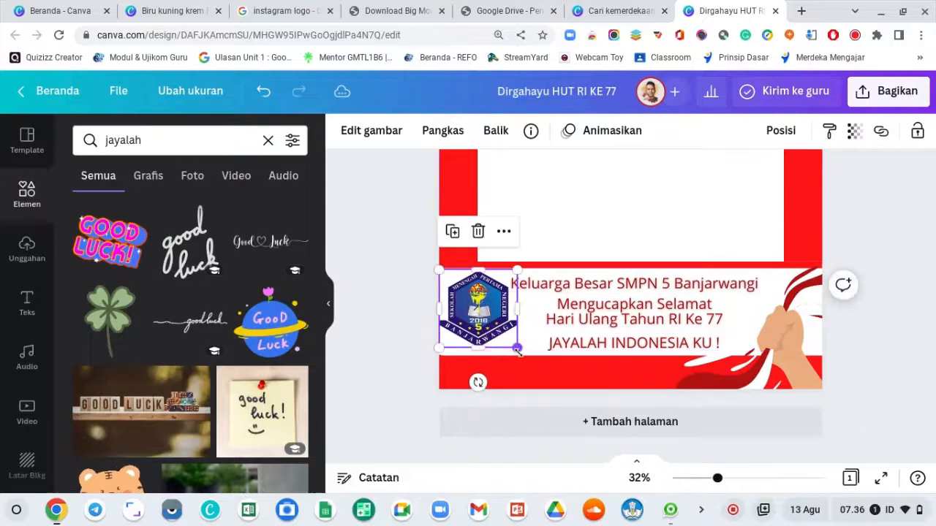
left_click_drag(517, 347, 522, 355)
left_click_drag(633, 311, 634, 317)
key("ctrl+z")
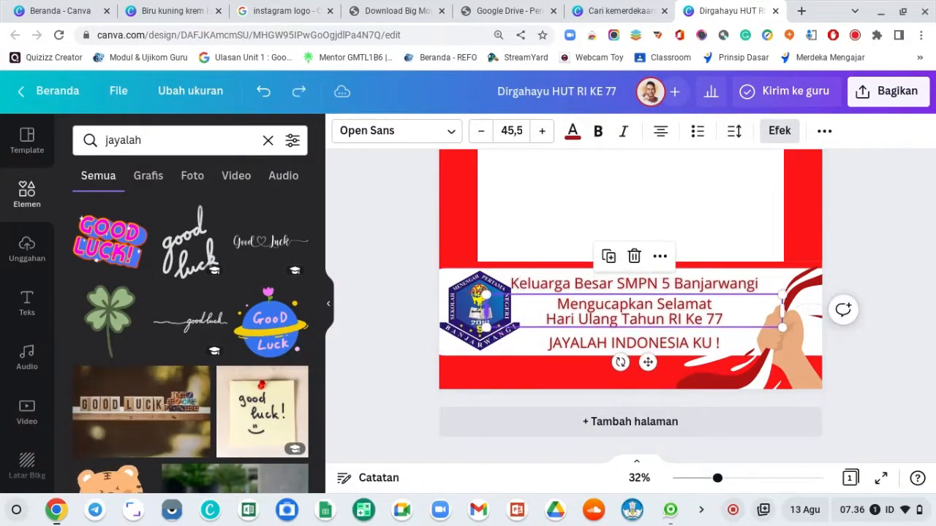
left_click(465, 304)
left_click_drag(465, 304, 466, 301)
left_click(917, 271)
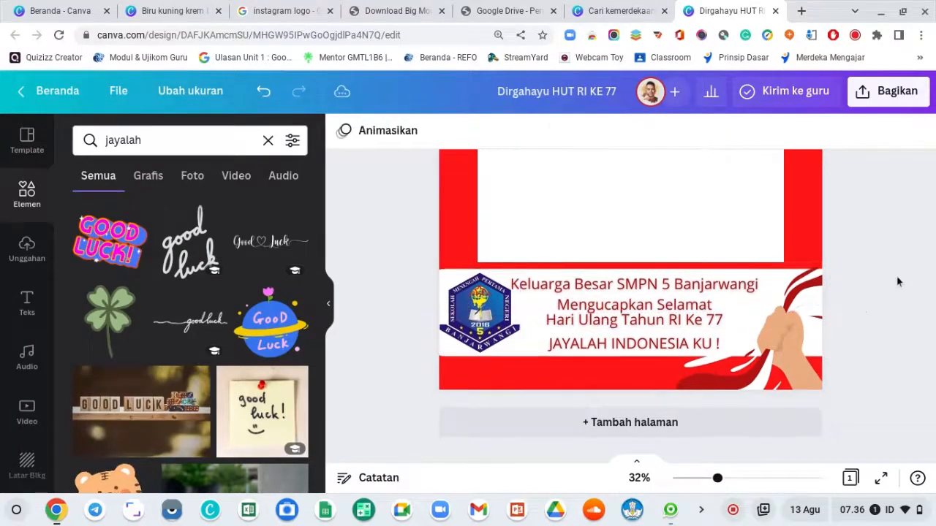
- Enlarge the Garuda emblem and the 77th logo in the red header so their sizes match
scroll(897, 282, "up", 5)
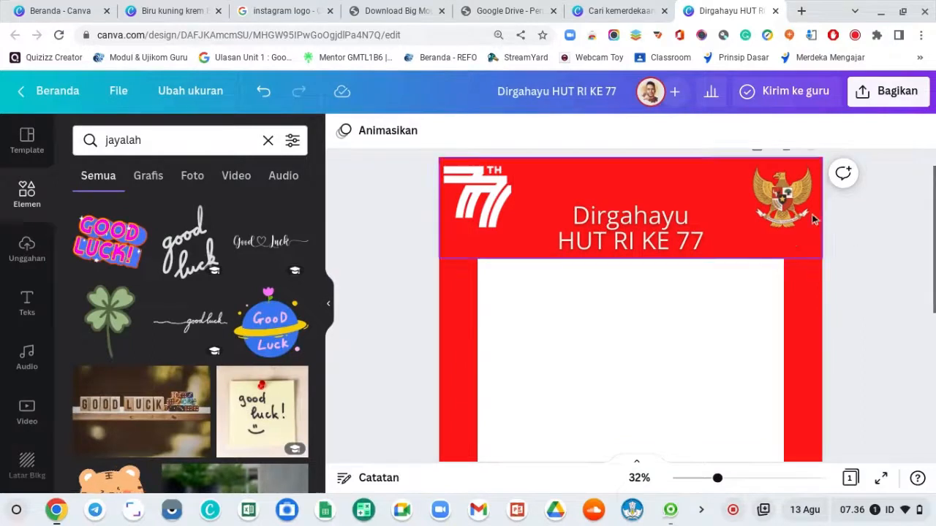
left_click(774, 226)
left_click_drag(753, 227, 733, 249)
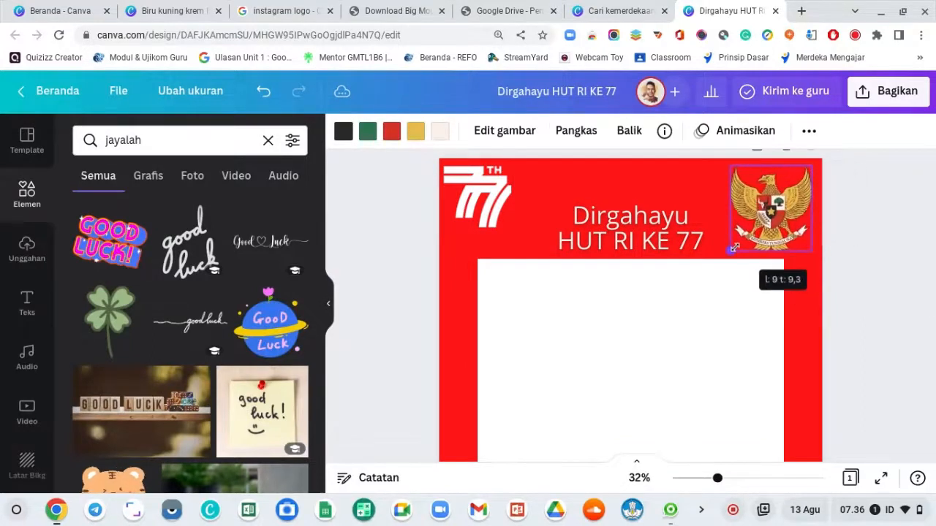
left_click(502, 218)
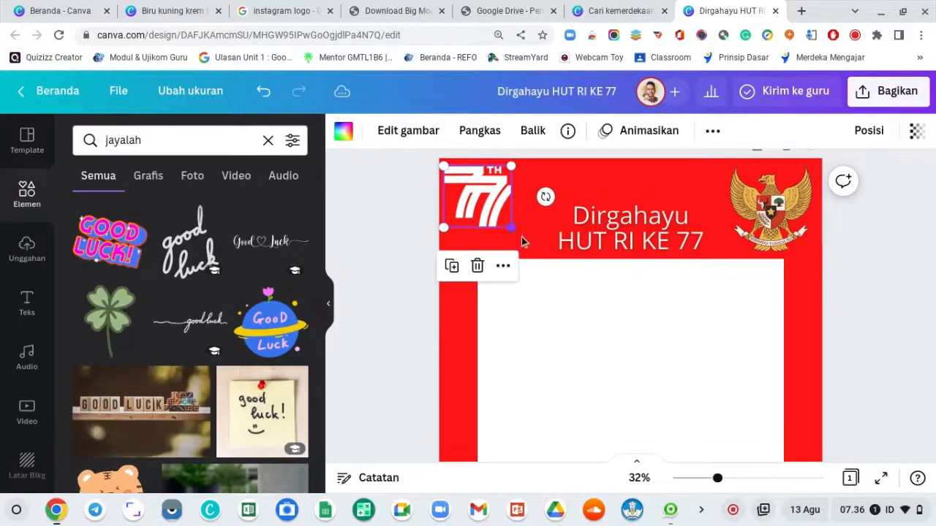
left_click_drag(515, 229, 528, 256)
left_click(793, 206)
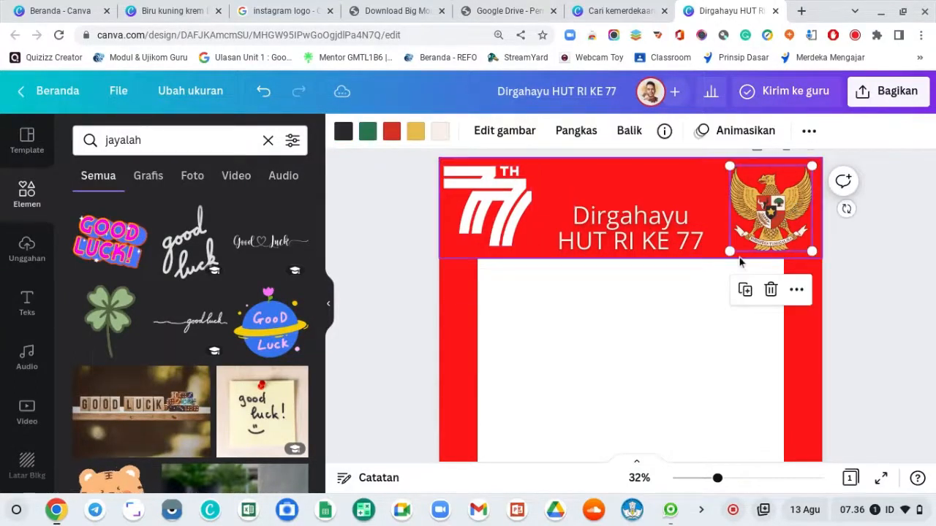
left_click_drag(730, 251, 738, 247)
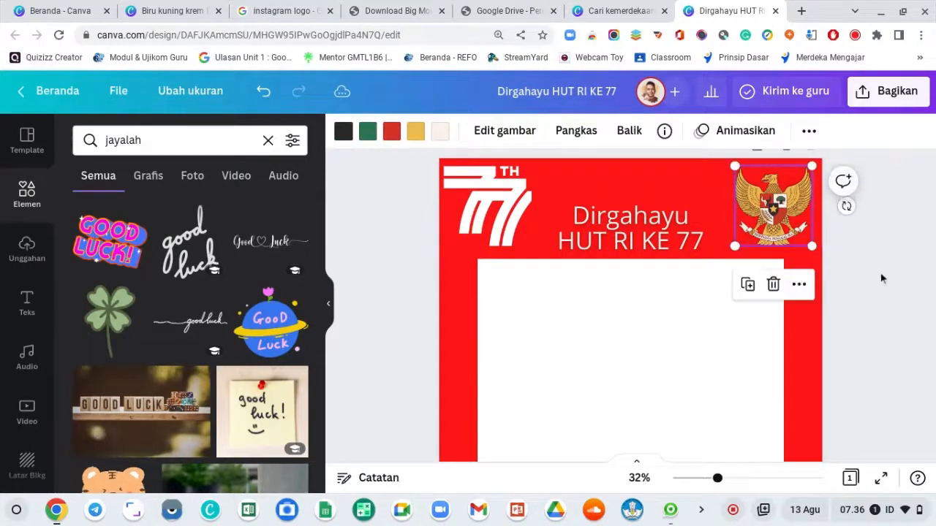
left_click(852, 255)
- Search the elements library for "batik"
scroll(852, 254, "down", 5)
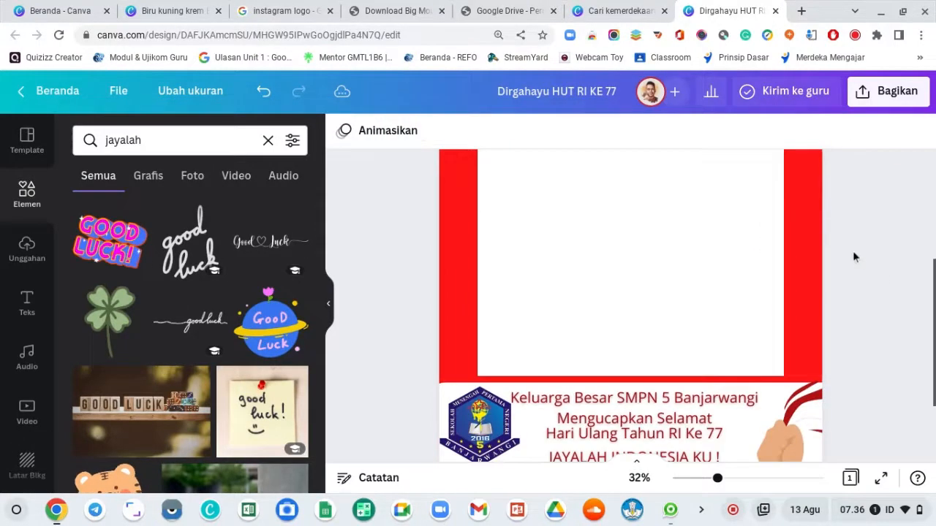
left_click(268, 140)
type("batik")
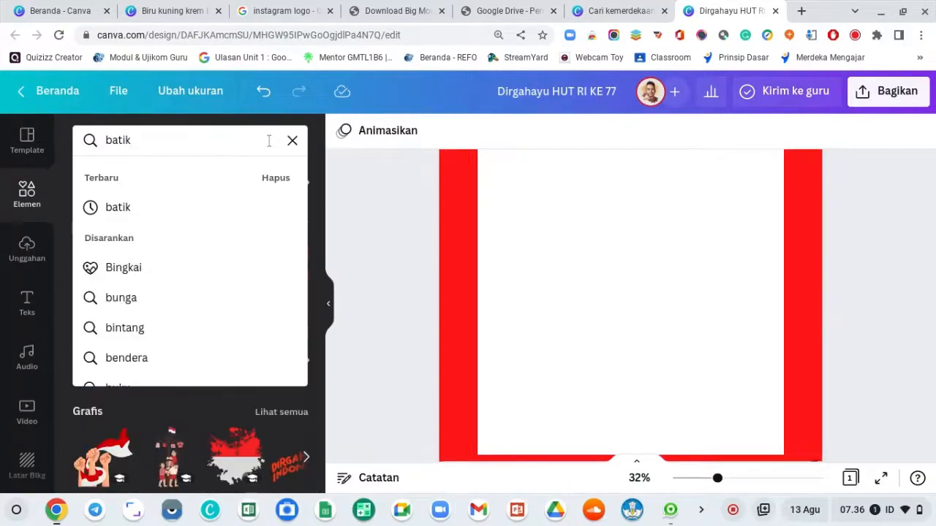
key("Return")
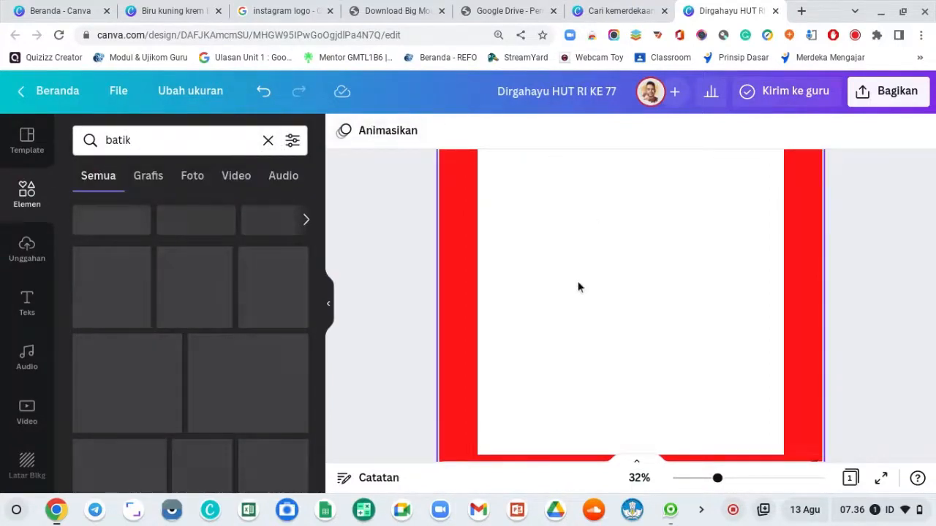
scroll(558, 280, "up", 1)
scroll(553, 279, "down", 1)
scroll(560, 271, "down", 1)
scroll(577, 263, "up", 2)
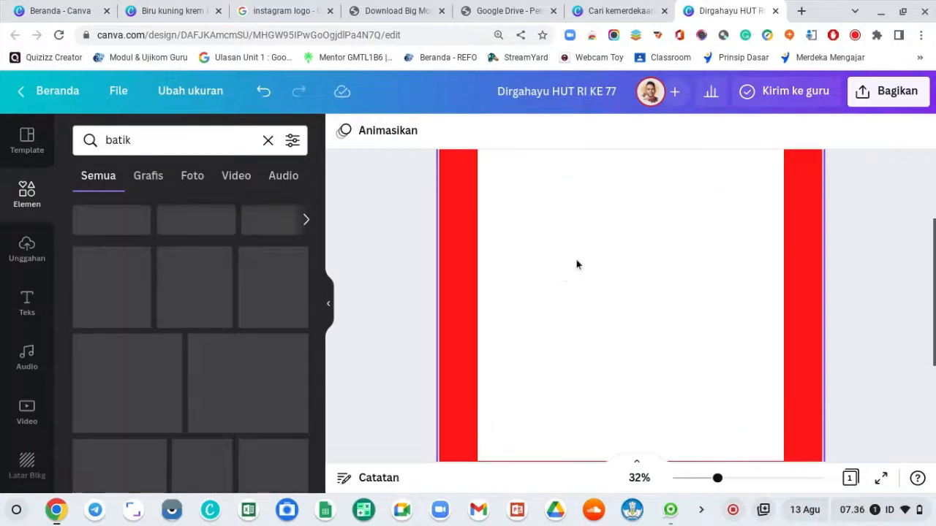
scroll(580, 263, "down", 3)
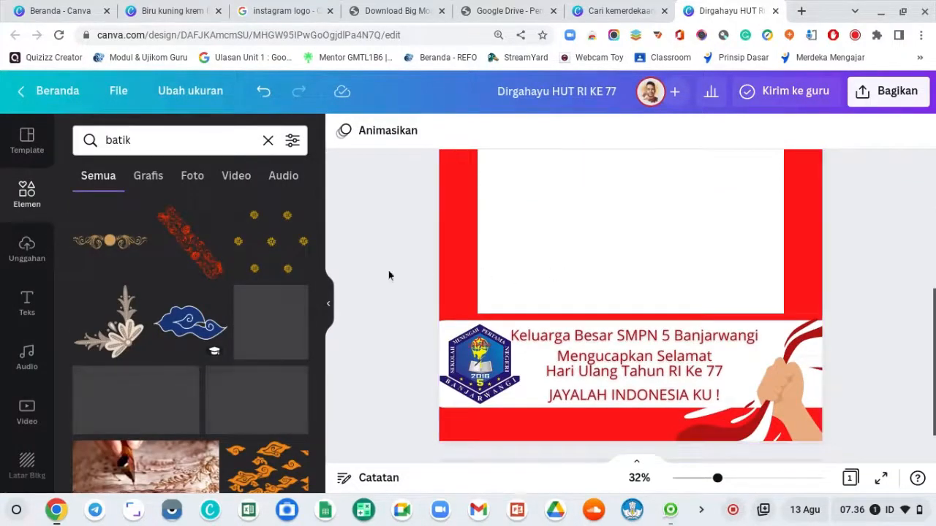
- Add the red diagonal floral batik ornament to the page and recolour it with the golden yellow document colour
left_click(194, 247)
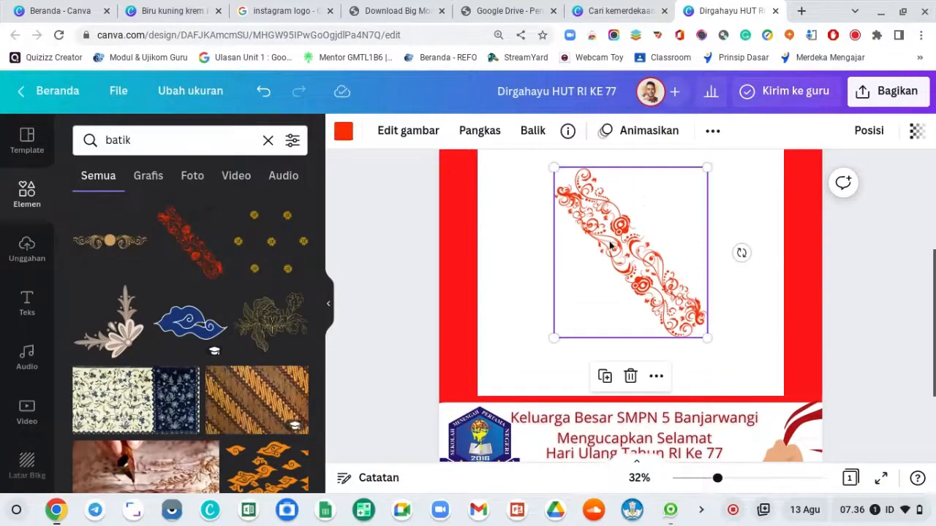
left_click(343, 131)
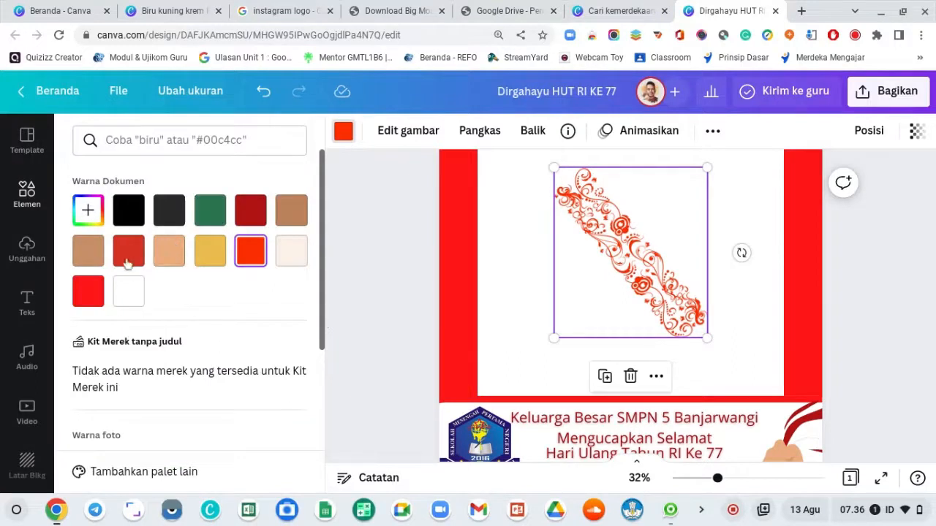
left_click(199, 255)
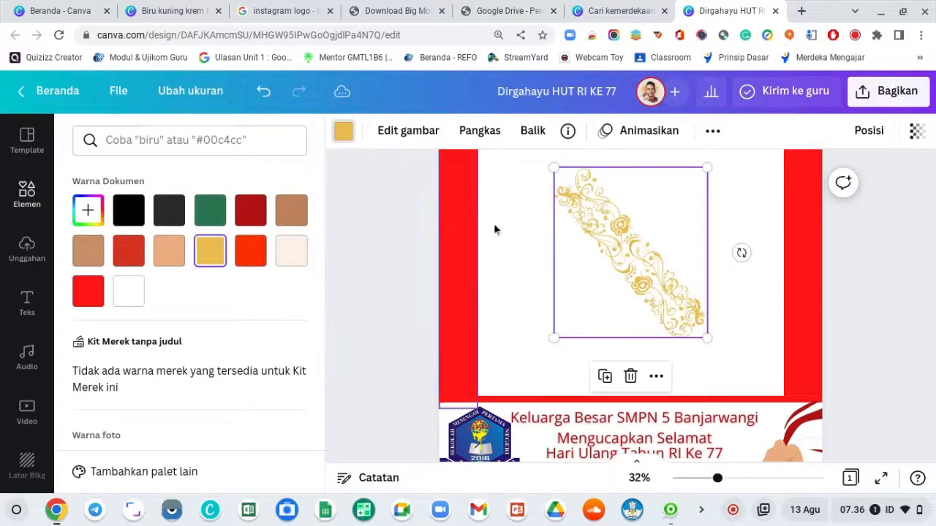
- Rotate the gold batik ornament upright and place it over the upper part of the left red border
left_click_drag(602, 214, 512, 224)
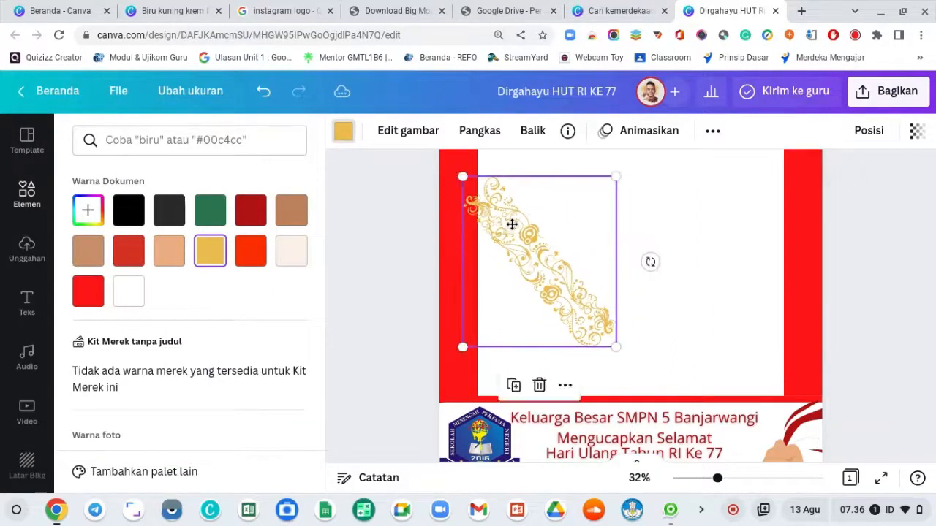
scroll(519, 241, "up", 2)
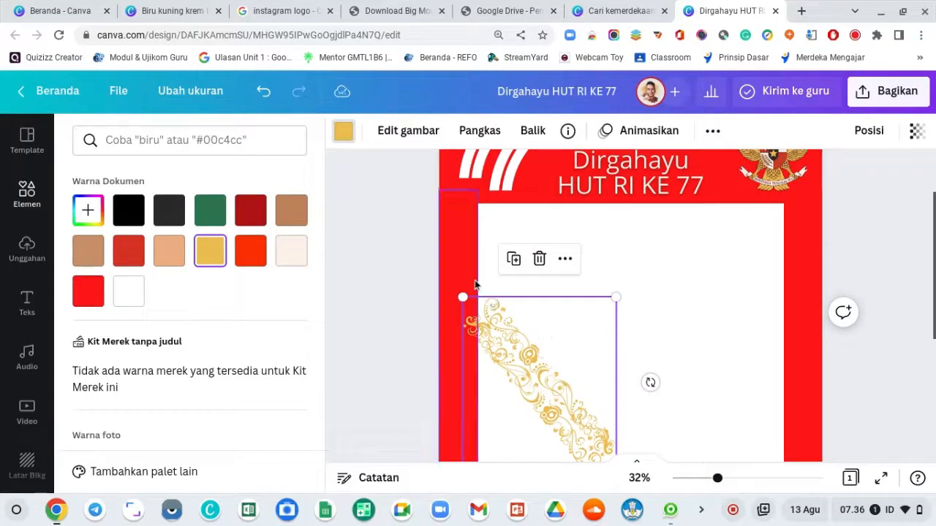
left_click_drag(530, 377, 511, 292)
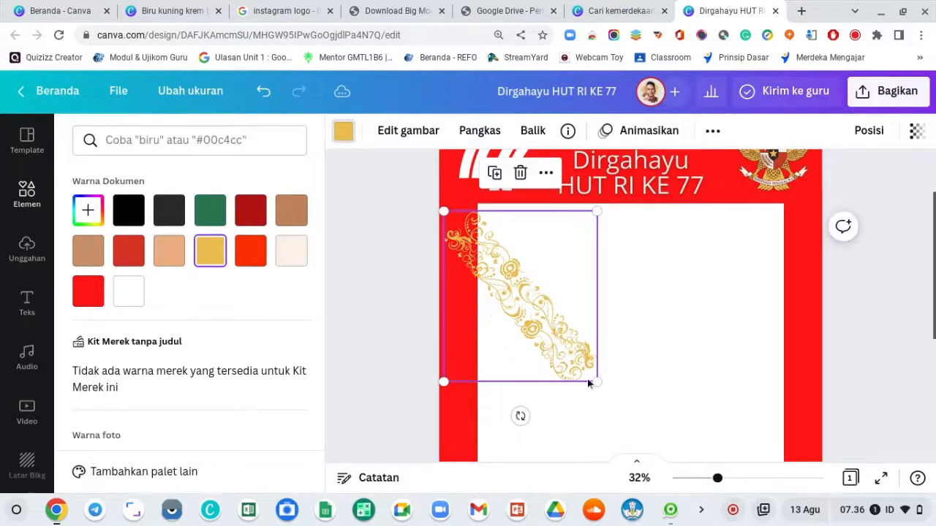
left_click_drag(521, 416, 410, 426)
left_click_drag(537, 324, 487, 332)
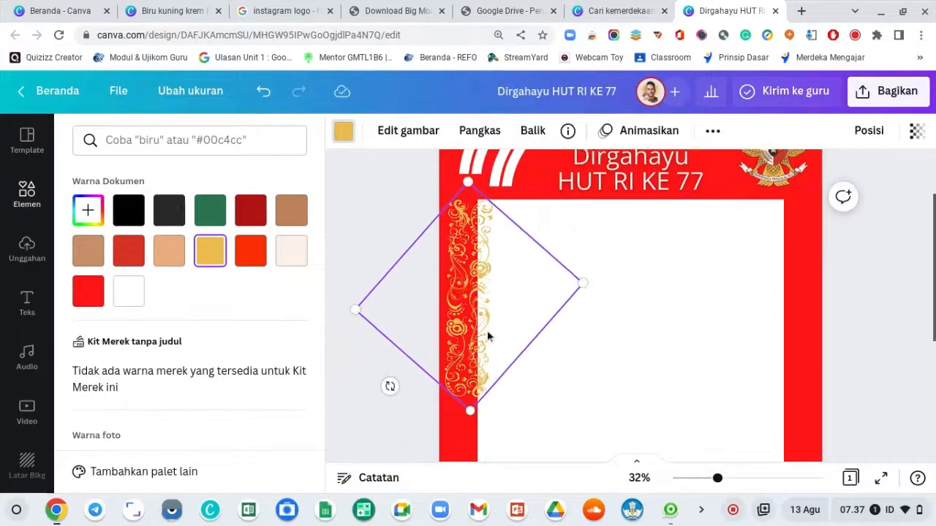
- Duplicate the gold batik ornament onto the upper part of the right red border, level with the original
scroll(486, 332, "down", 1)
left_click_drag(468, 299, 700, 310)
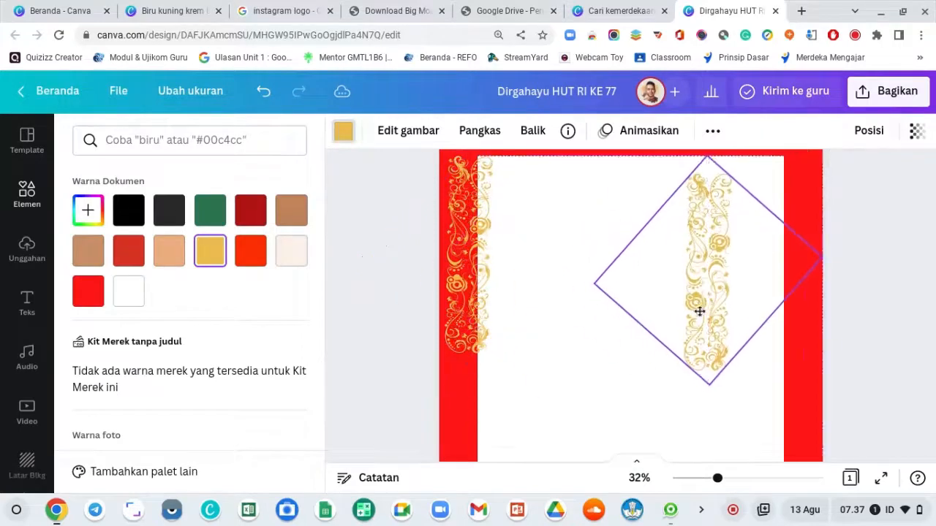
scroll(700, 315, "up", 3)
left_click_drag(700, 362, 786, 328)
- Add further copies of the gold ornament to cover the lower parts of both red side borders
scroll(648, 317, "down", 4)
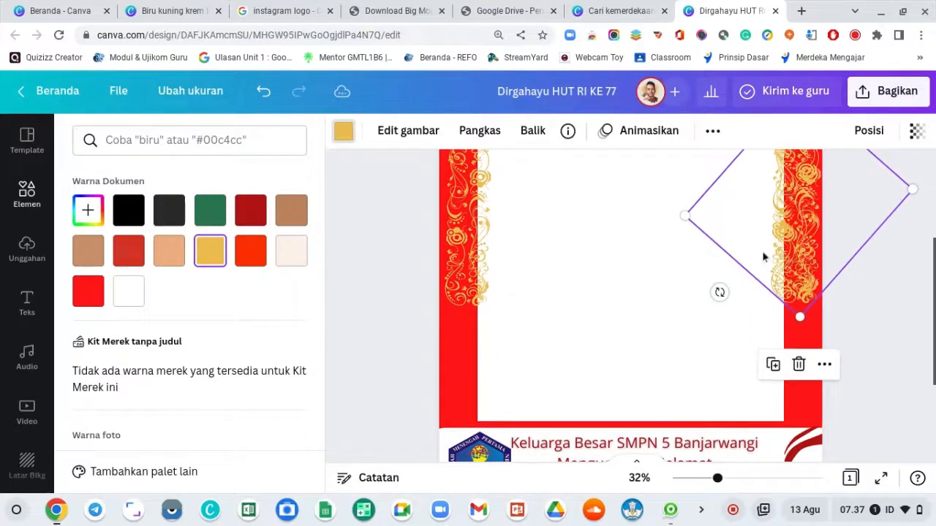
left_click_drag(762, 255, 475, 381)
scroll(507, 372, "down", 3)
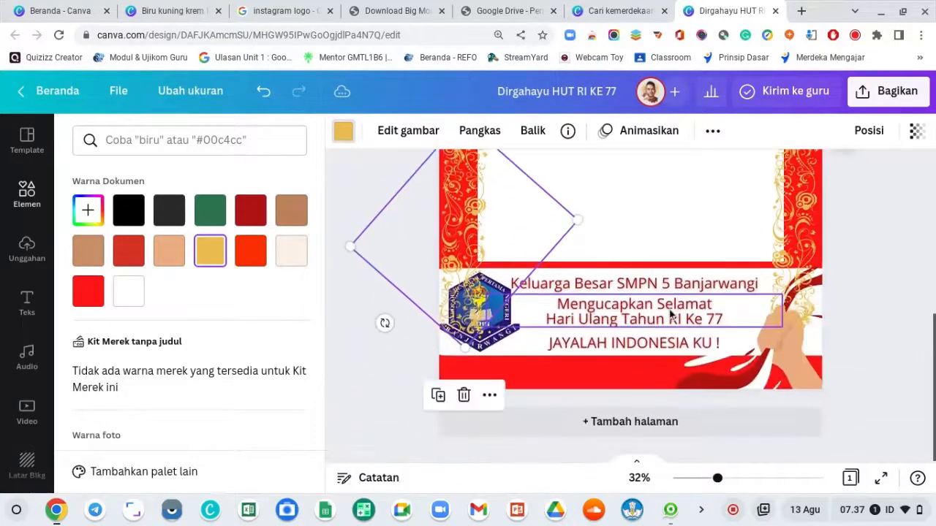
- Send the lower-left gold ornament backward layer by layer until it sits behind the school logo
right_click(458, 235)
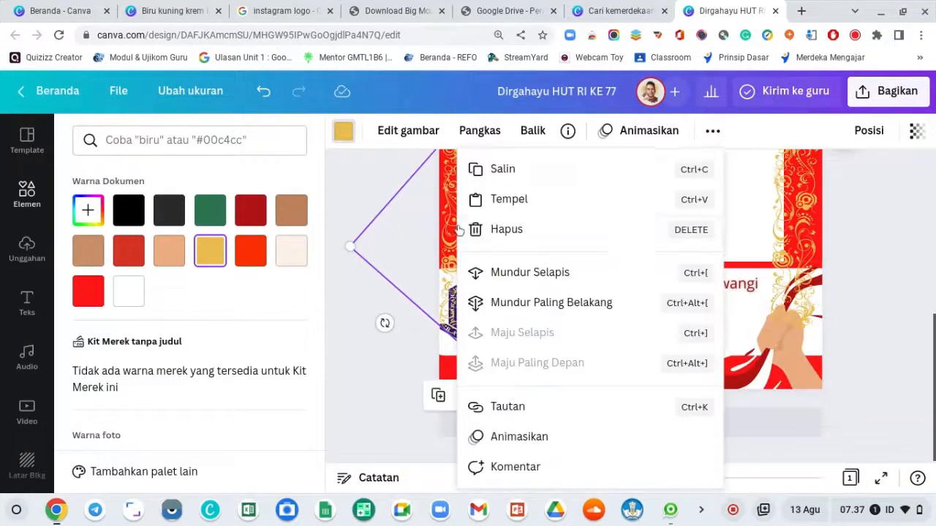
left_click(496, 272)
right_click(465, 243)
left_click(501, 272)
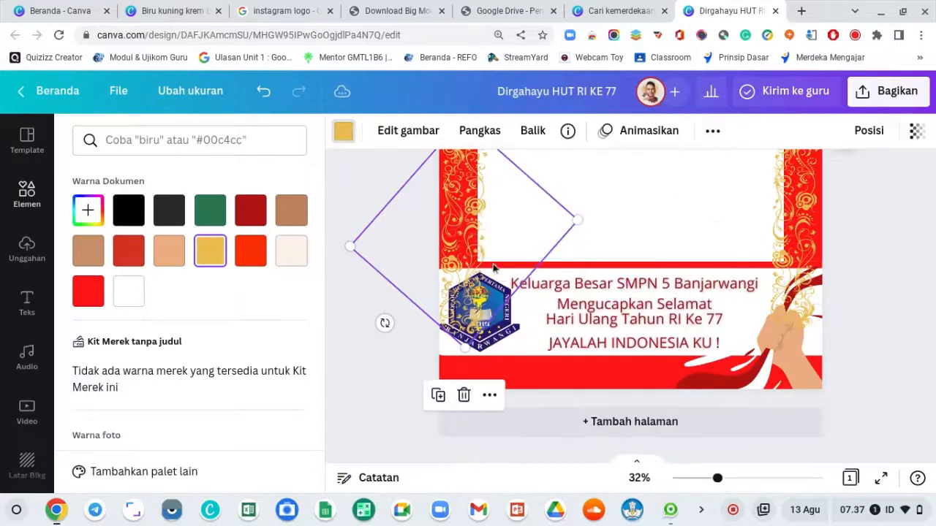
right_click(453, 264)
left_click(496, 275)
right_click(466, 287)
left_click(504, 280)
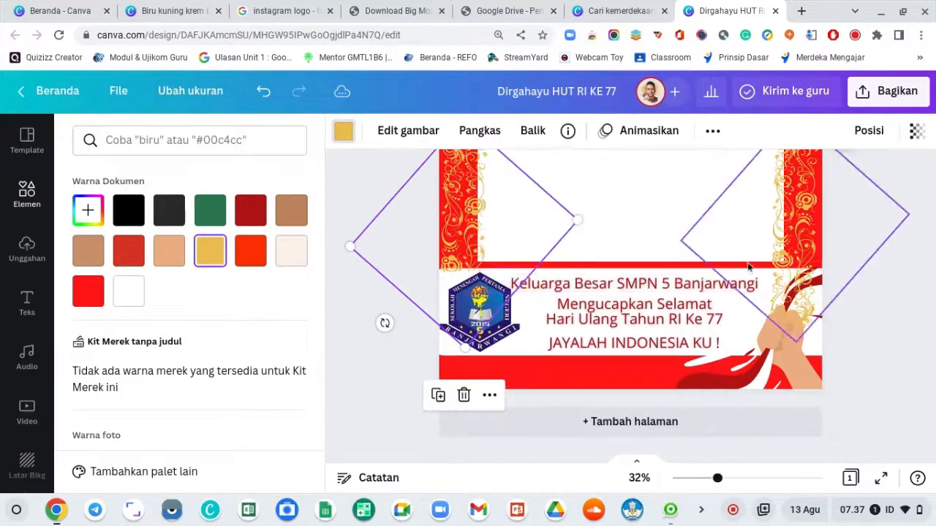
- Send the lower-right gold ornament backward several layers behind the hand-and-flag graphic, then deselect it
right_click(787, 261)
left_click(665, 304)
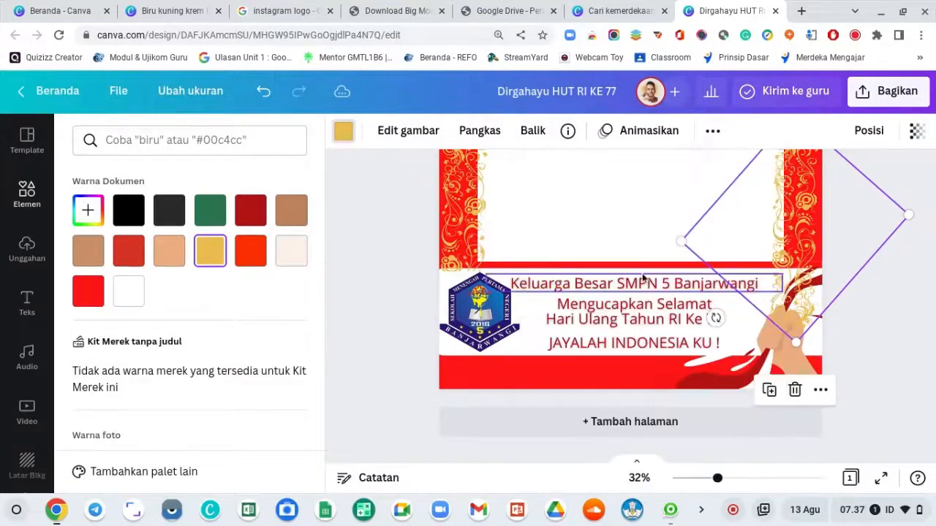
right_click(812, 291)
left_click(706, 299)
right_click(804, 301)
left_click(666, 280)
right_click(799, 280)
left_click(690, 272)
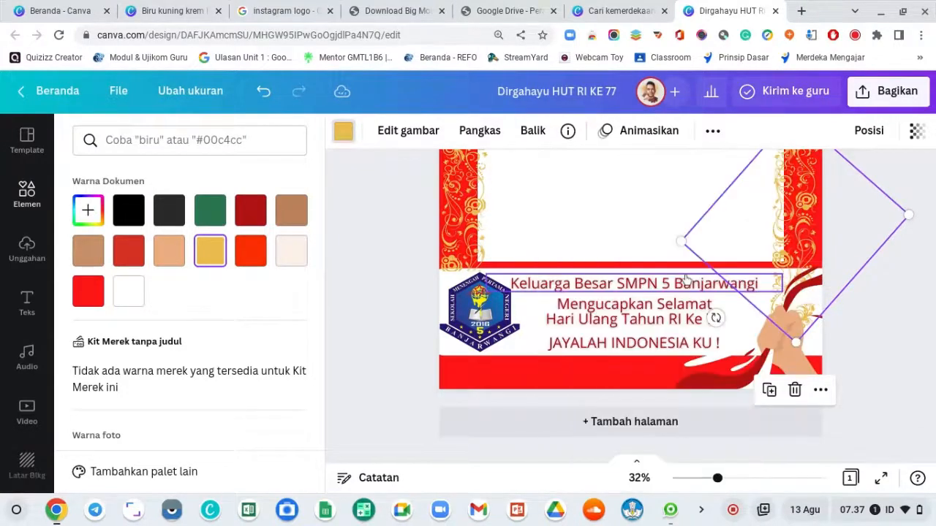
left_click(905, 325)
left_click(904, 319)
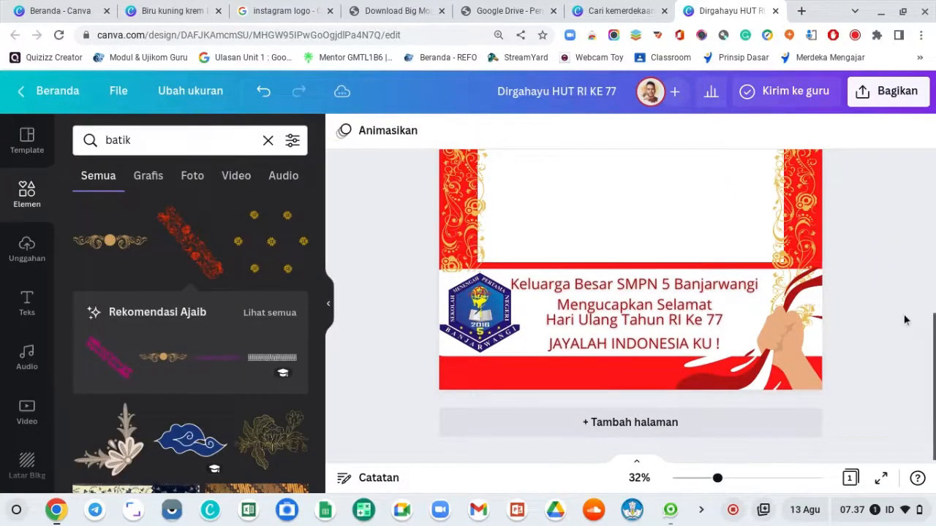
- Send the gold batik ornament at the poster's lower right all the way to the back and deselect it
scroll(905, 320, "up", 4)
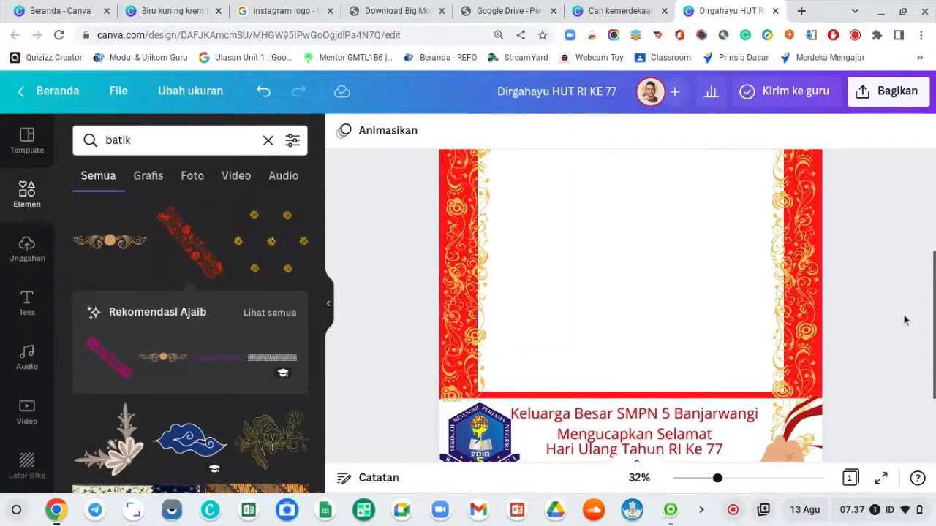
scroll(904, 319, "down", 3)
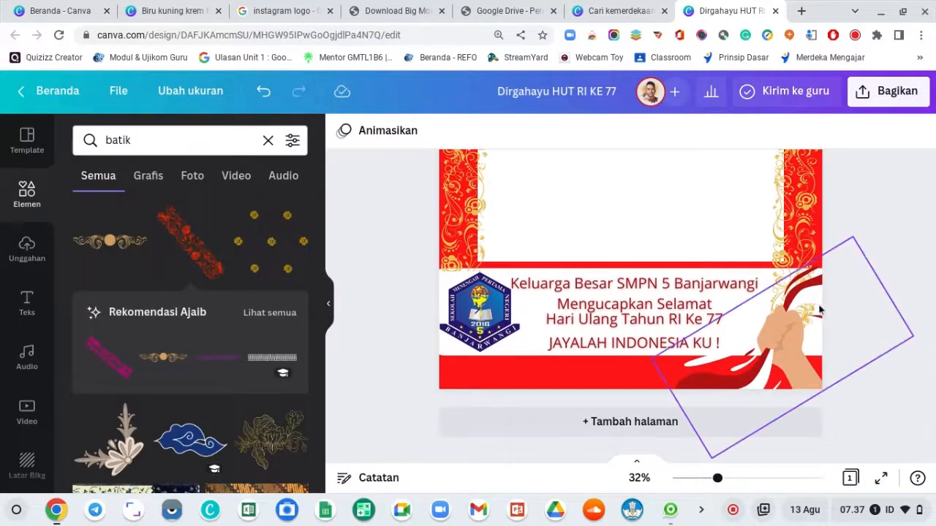
right_click(813, 309)
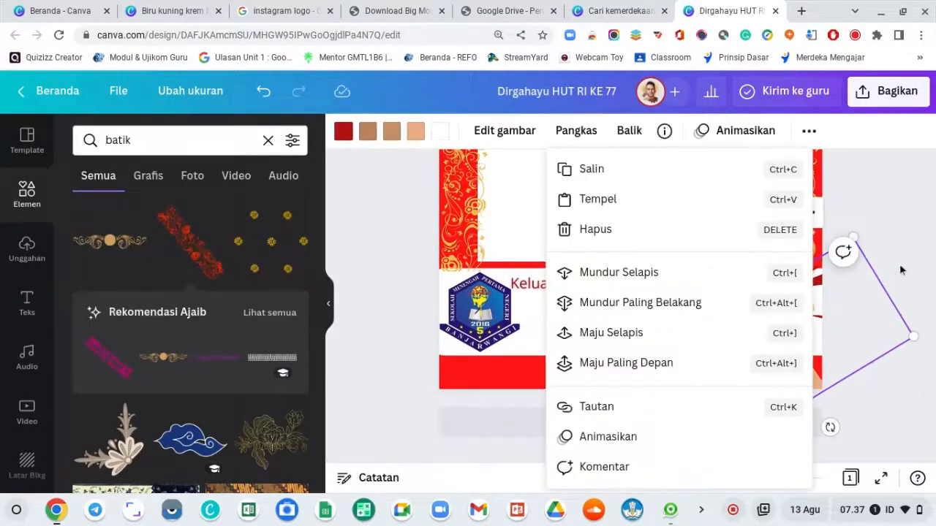
left_click(901, 269)
right_click(796, 264)
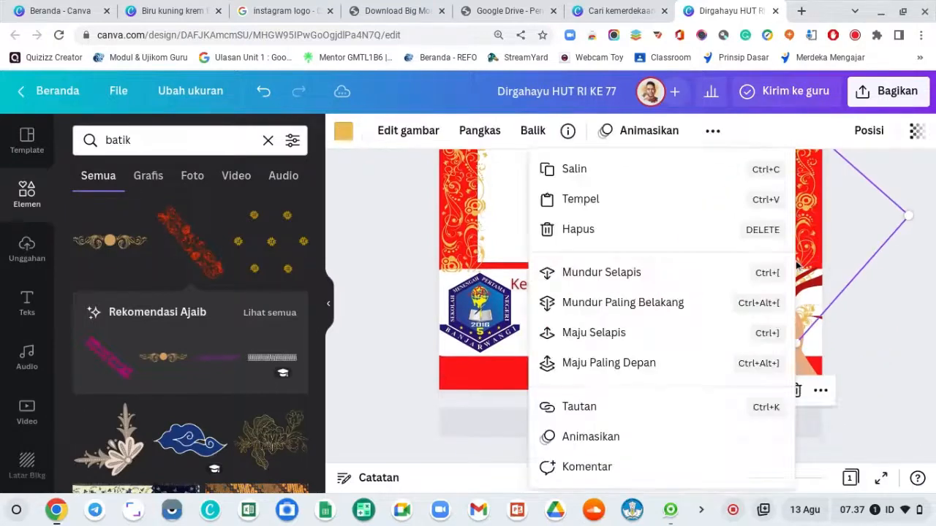
left_click(674, 300)
left_click(927, 292)
scroll(927, 292, "up", 5)
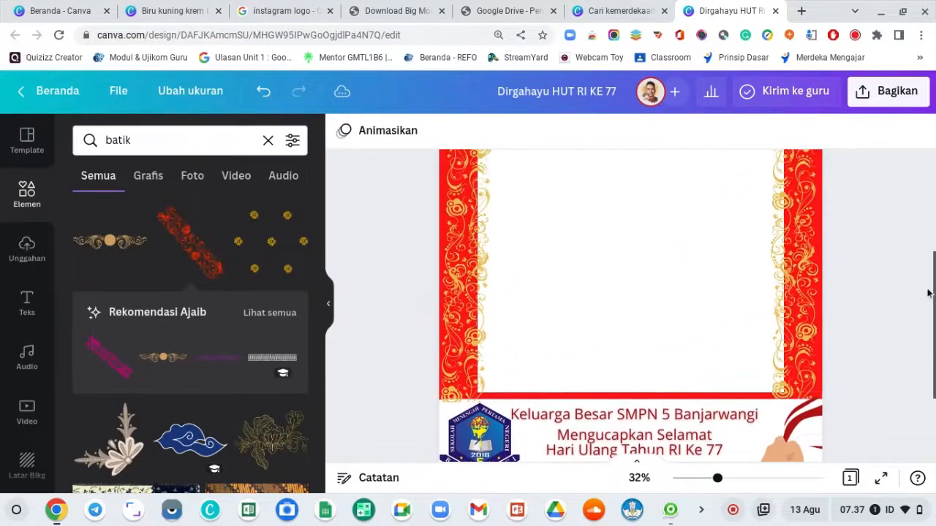
scroll(926, 293, "down", 1)
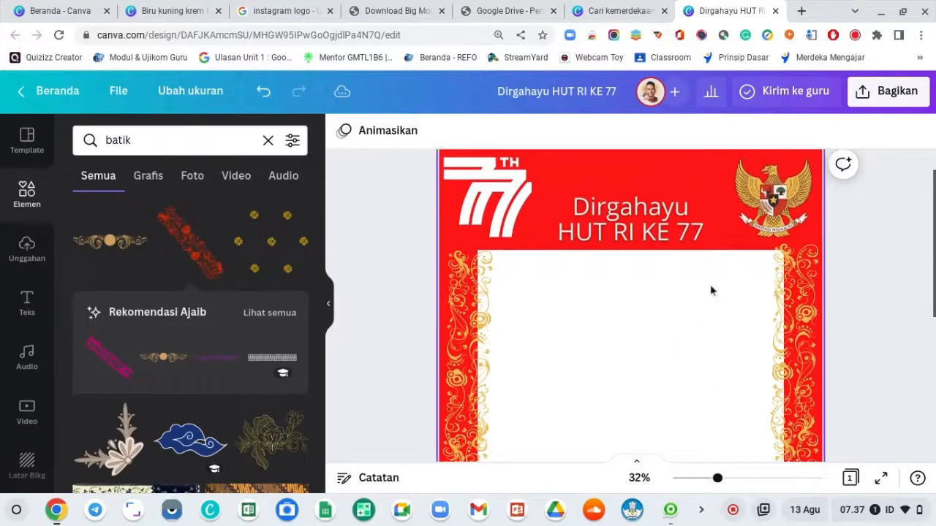
scroll(830, 290, "down", 2)
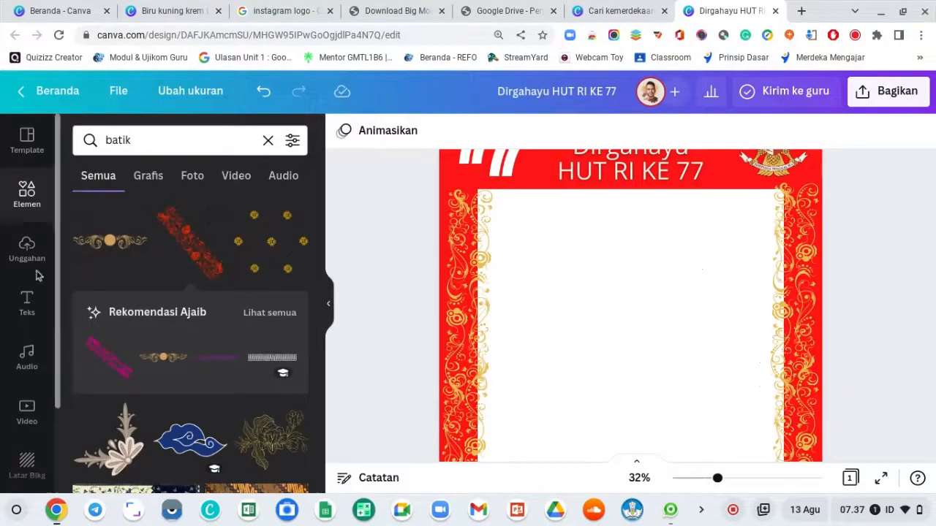
- Add the grey-brown floral corner ornament from the batik results and move it to the lower-right corner of the white area
left_click(560, 254)
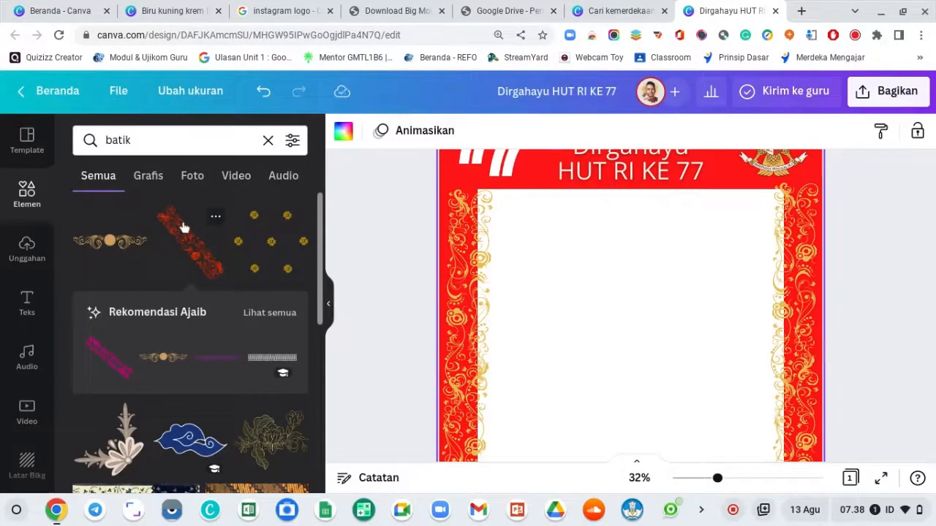
scroll(184, 228, "down", 3)
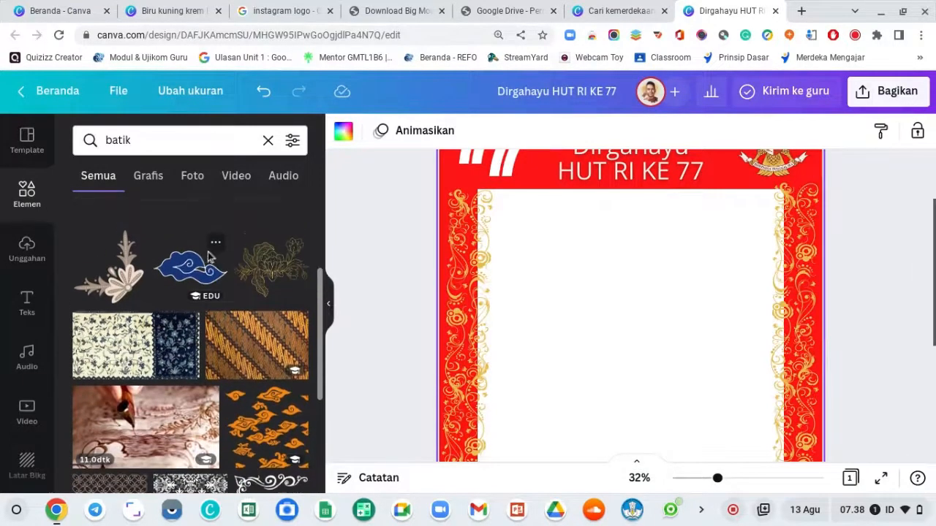
left_click(117, 296)
scroll(636, 285, "down", 2)
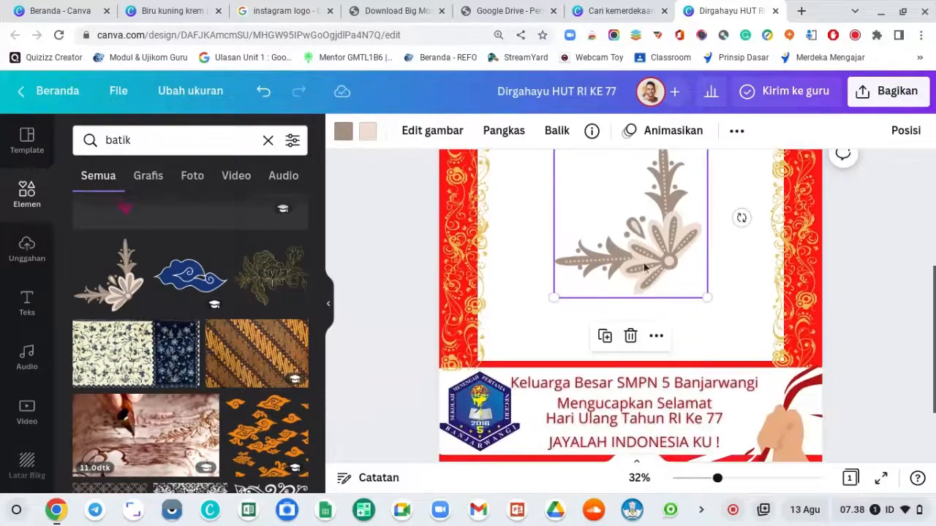
left_click_drag(643, 267, 744, 324)
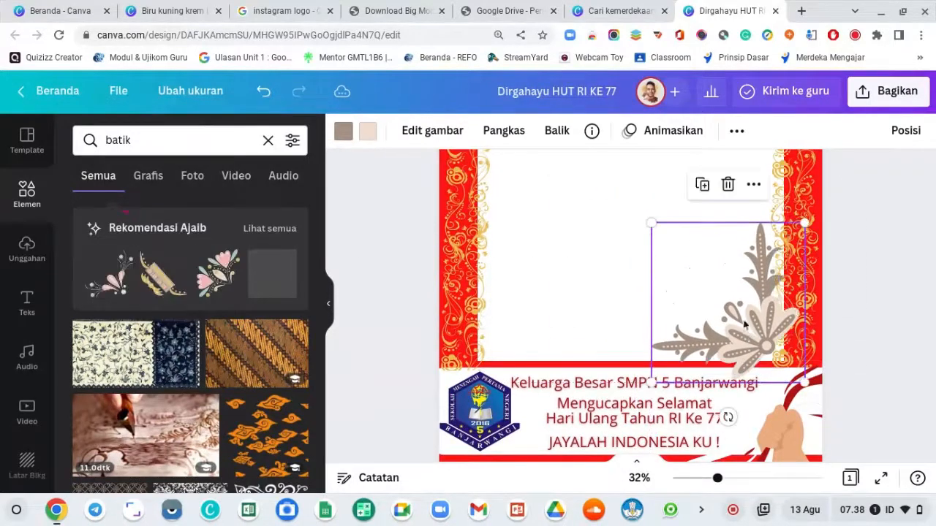
- Send the floral corner ornament backward layer by layer
right_click(745, 321)
left_click(653, 295)
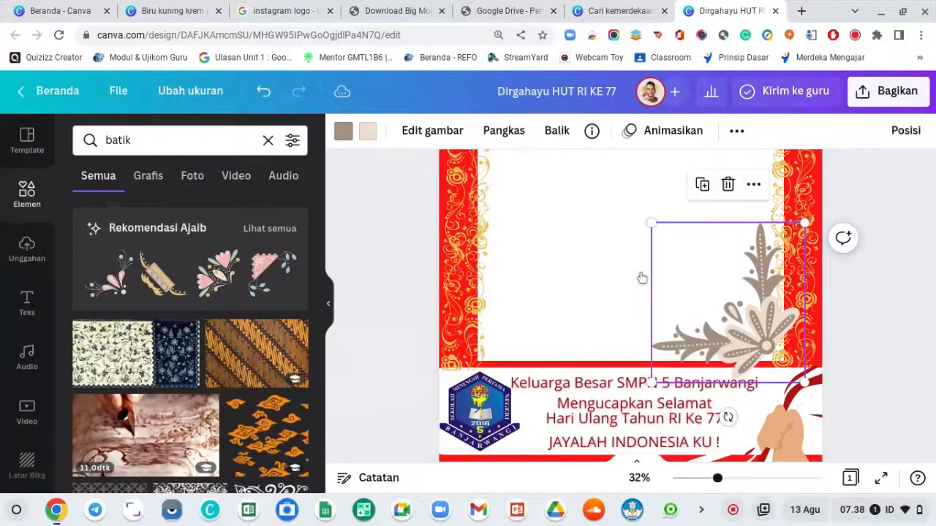
right_click(772, 315)
left_click(631, 271)
right_click(758, 315)
left_click(641, 272)
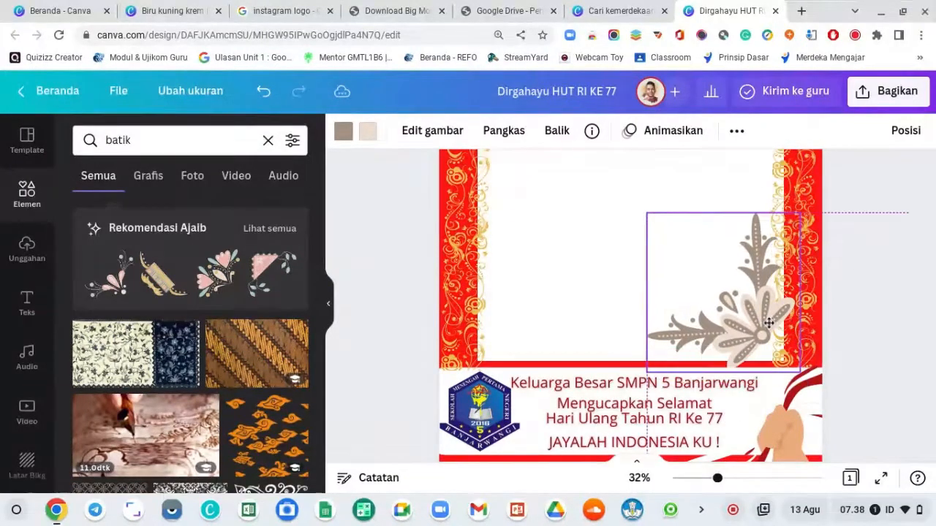
- Shrink the floral ornament into the white area's lower-right corner and recolor its grey-brown parts to the document's gold
left_click_drag(800, 212, 743, 272)
left_click_drag(728, 334, 785, 328)
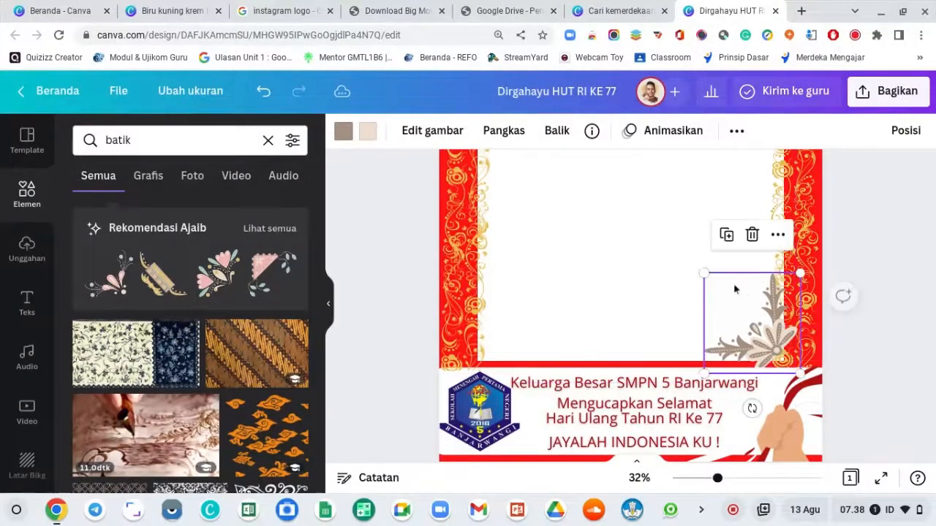
left_click(353, 133)
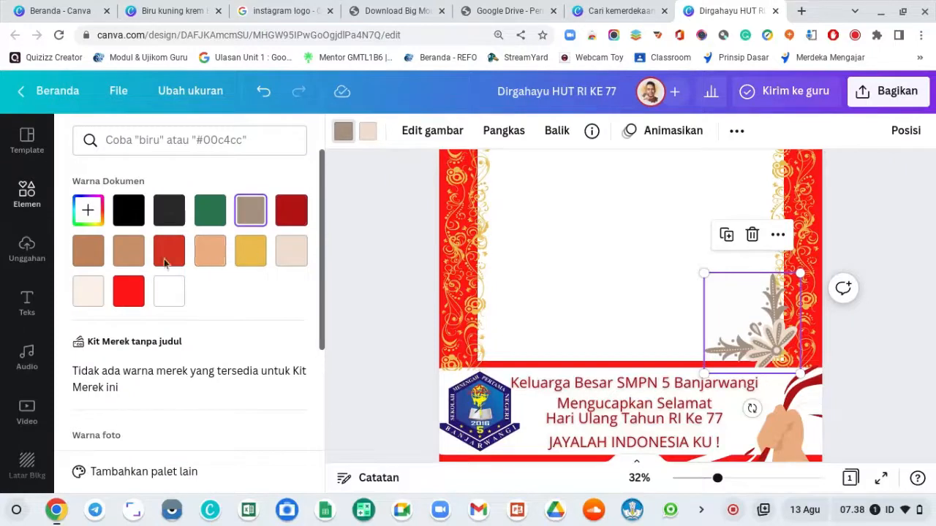
left_click(251, 252)
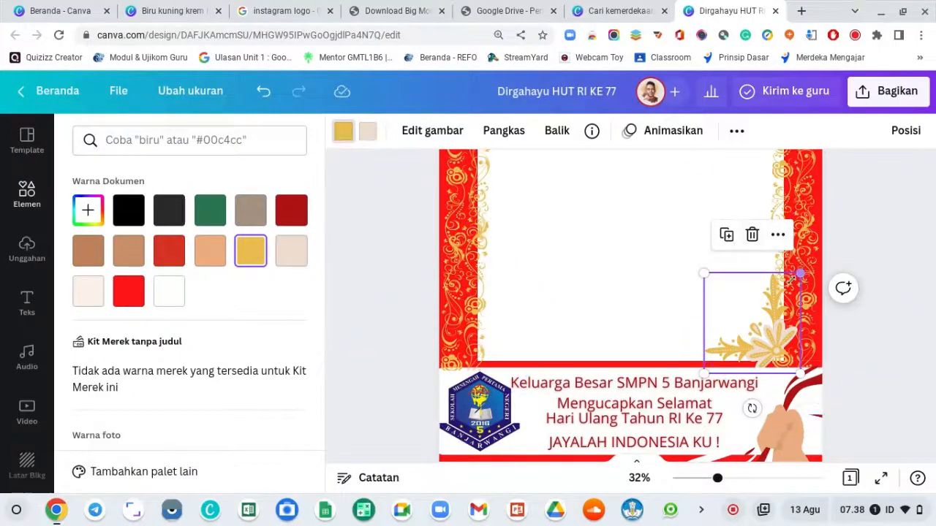
left_click_drag(773, 346, 759, 341)
- Search the elements for "peta indonesia" and add the solid red map of Indonesia to the poster
scroll(902, 226, "down", 2)
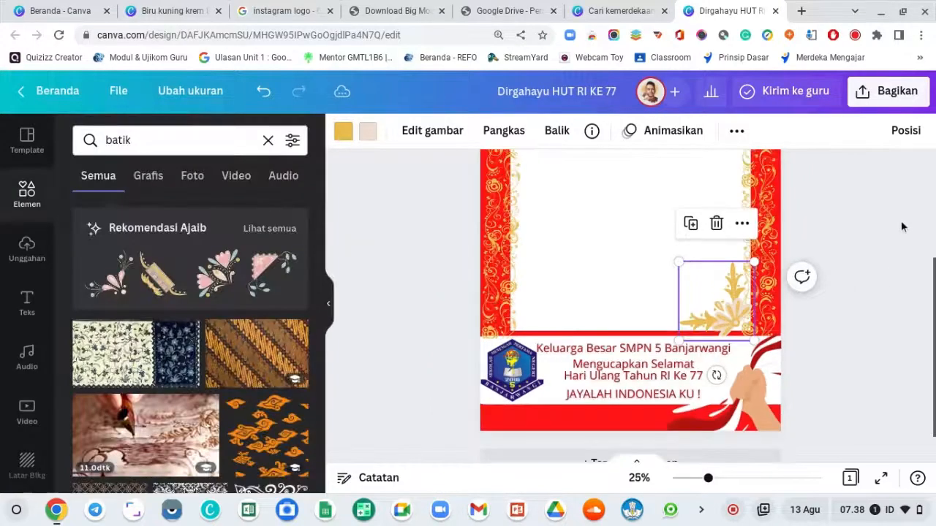
scroll(888, 239, "up", 1)
scroll(884, 233, "up", 2)
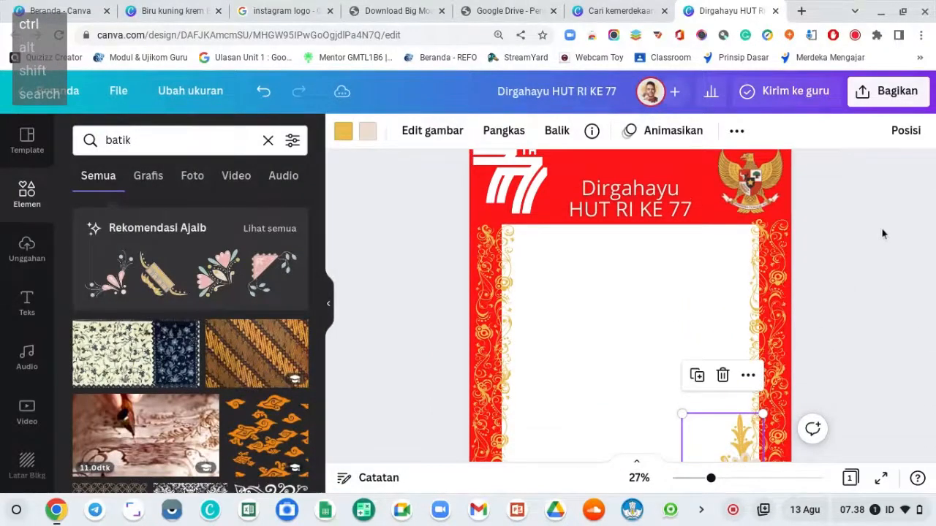
scroll(882, 233, "down", 3)
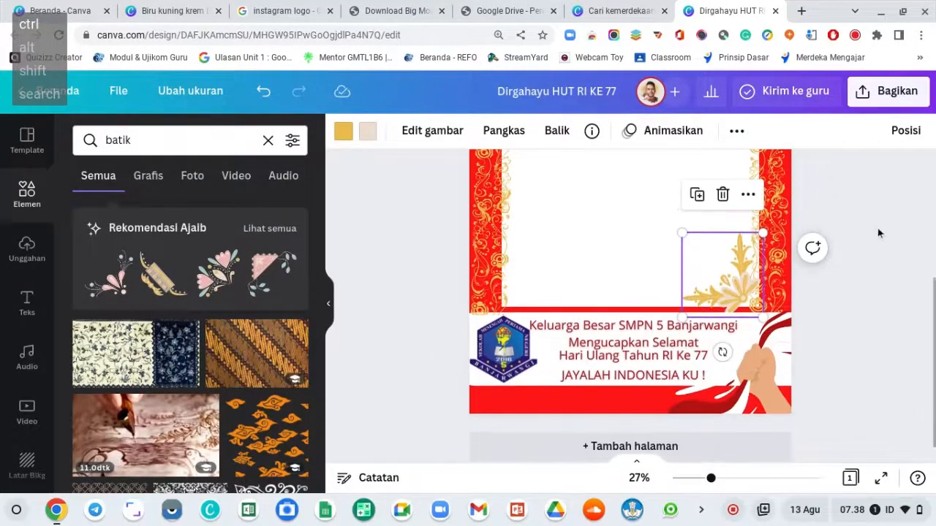
left_click(268, 140)
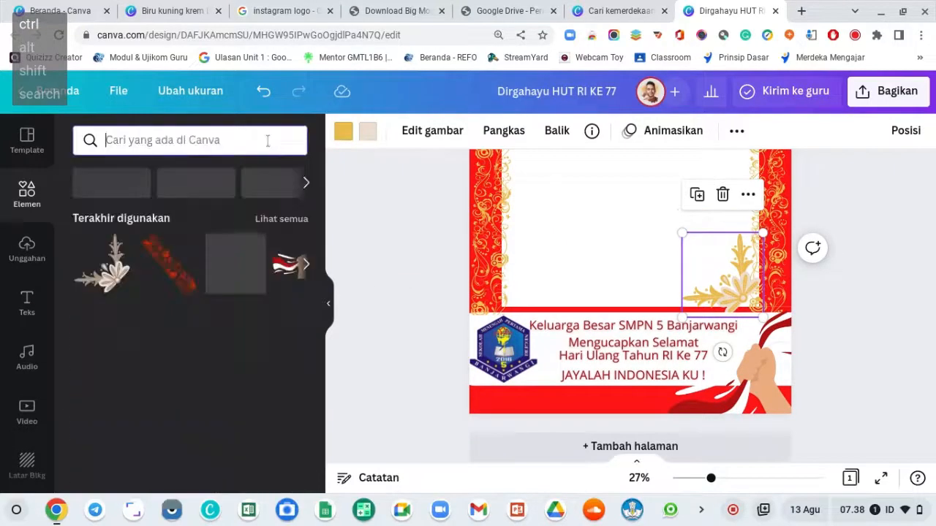
type("peta")
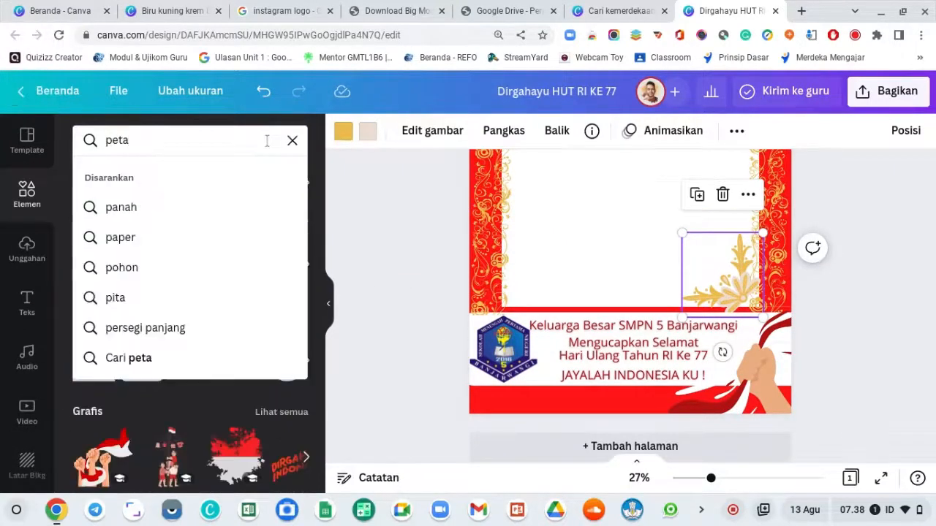
key("Return")
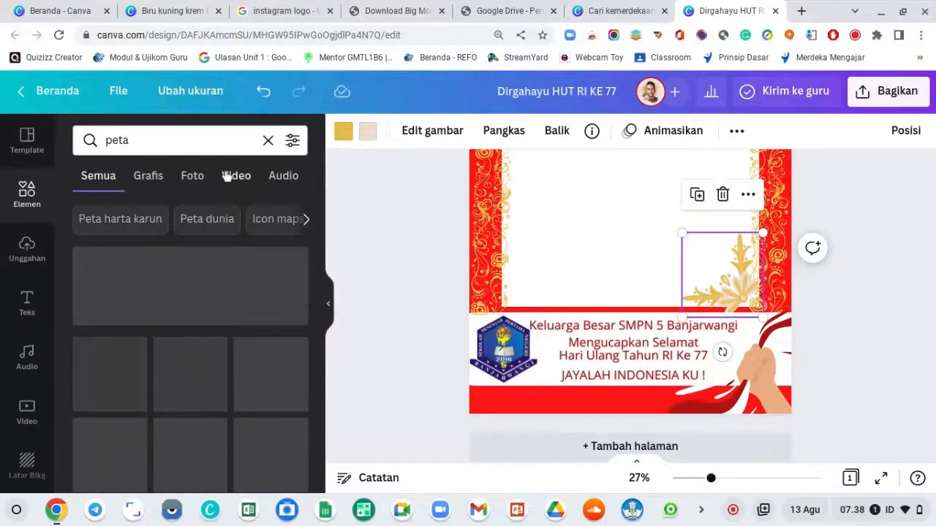
left_click(164, 140)
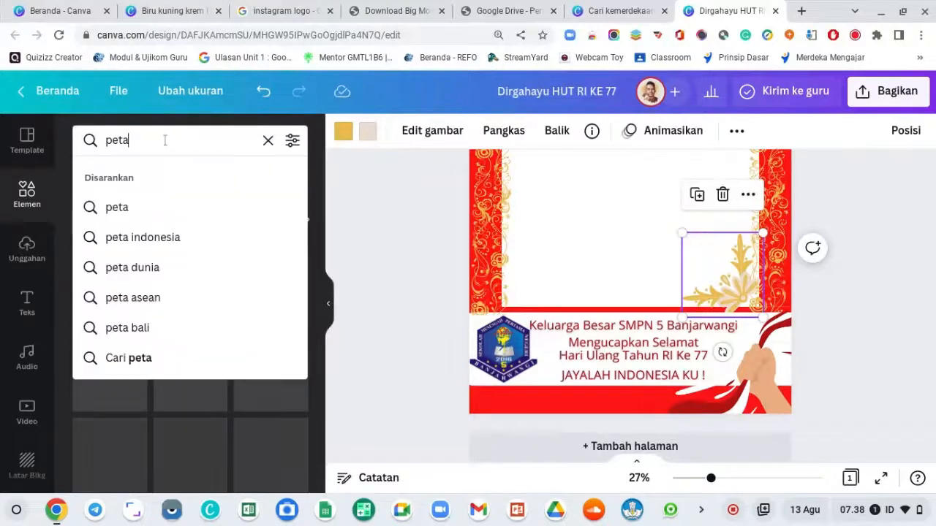
left_click(132, 237)
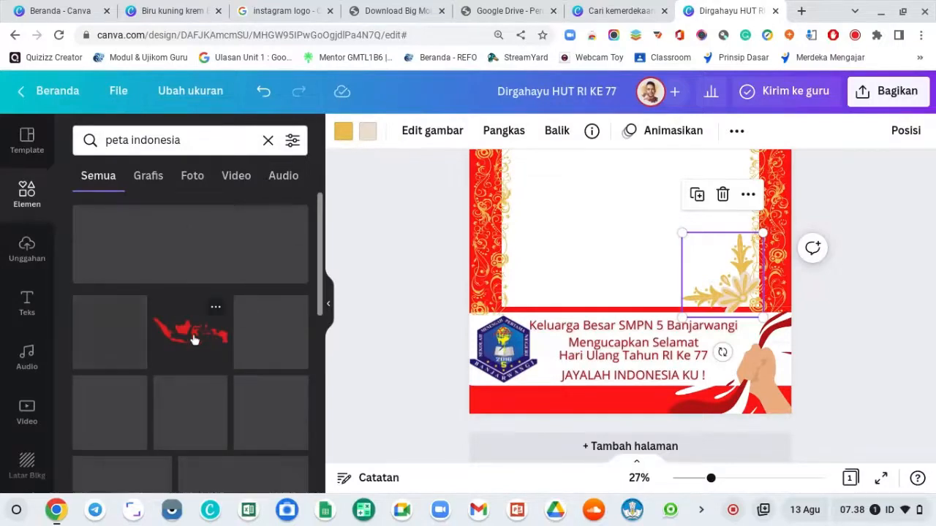
left_click(200, 336)
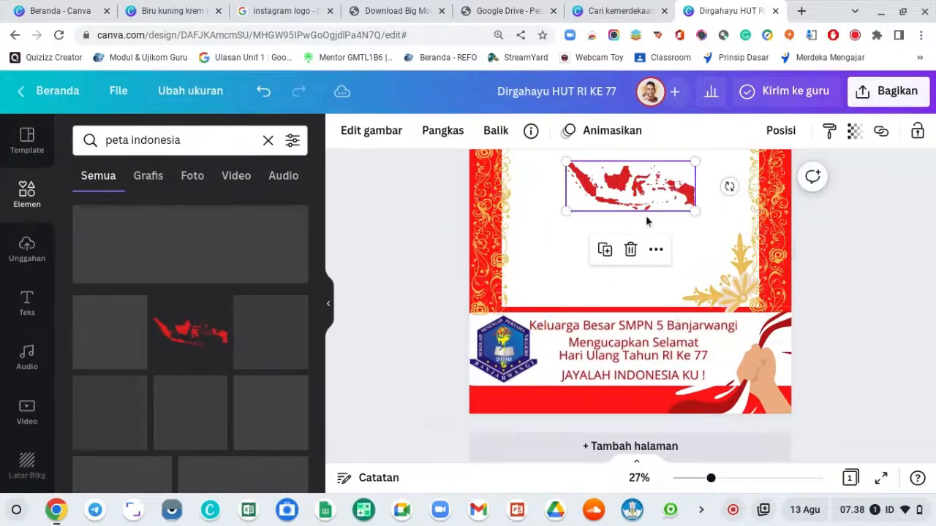
- Move the red map over the greeting strip, enlarge it to span the text, and send it backward behind the school logo
left_click_drag(645, 212, 622, 355)
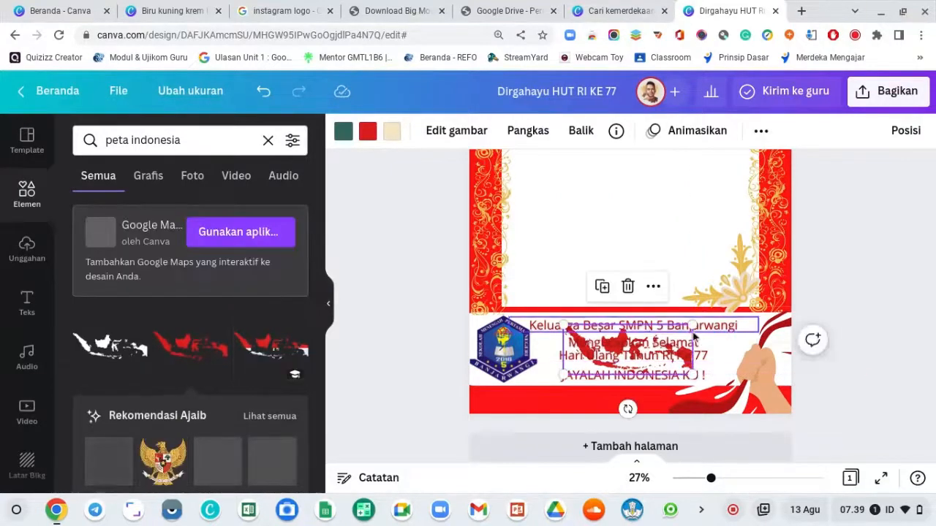
left_click_drag(692, 328, 777, 335)
left_click_drag(563, 375, 535, 386)
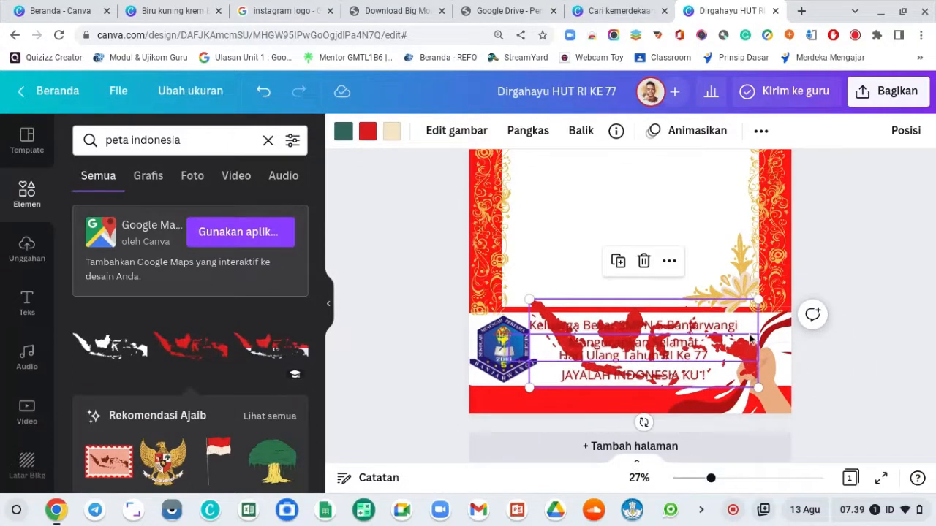
left_click_drag(753, 321, 740, 327)
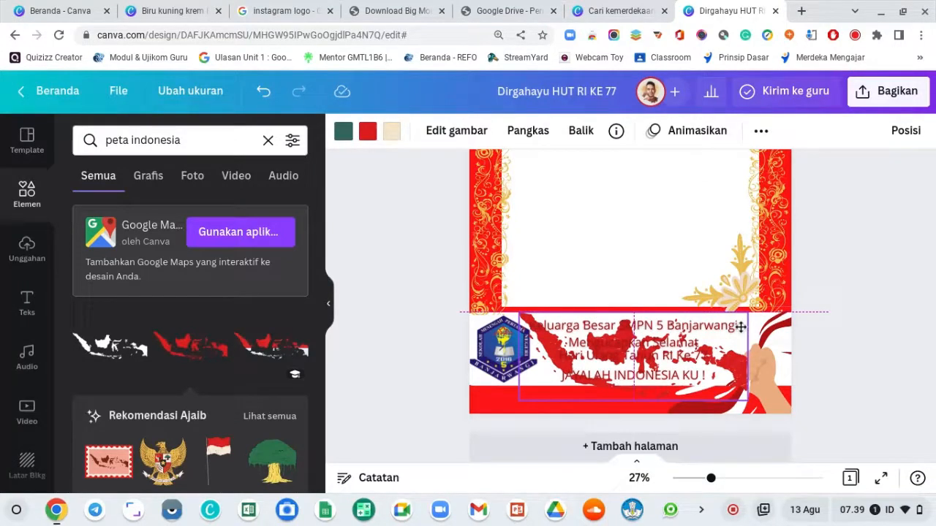
mouse_move(741, 327)
left_mouse_down()
mouse_move(710, 329)
mouse_move(729, 332)
left_mouse_up()
left_click_drag(737, 403, 720, 391)
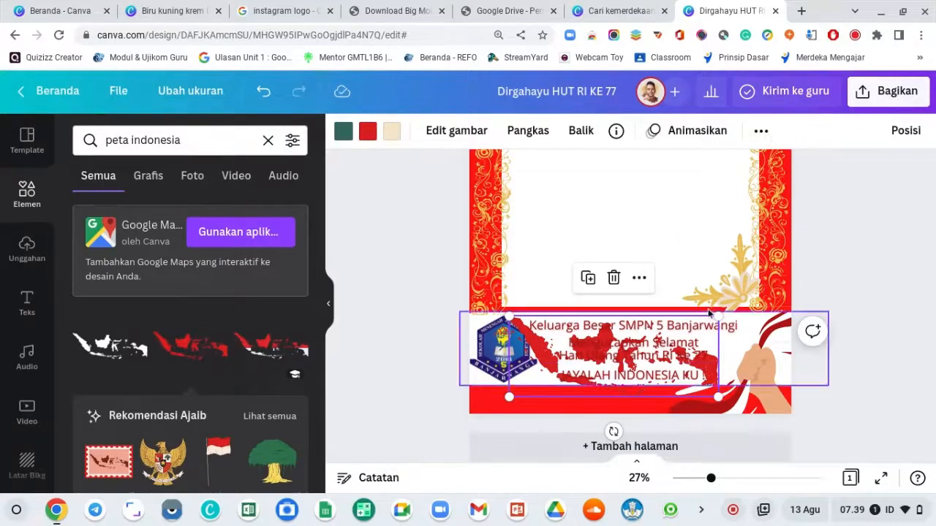
right_click(706, 391)
left_click(581, 279)
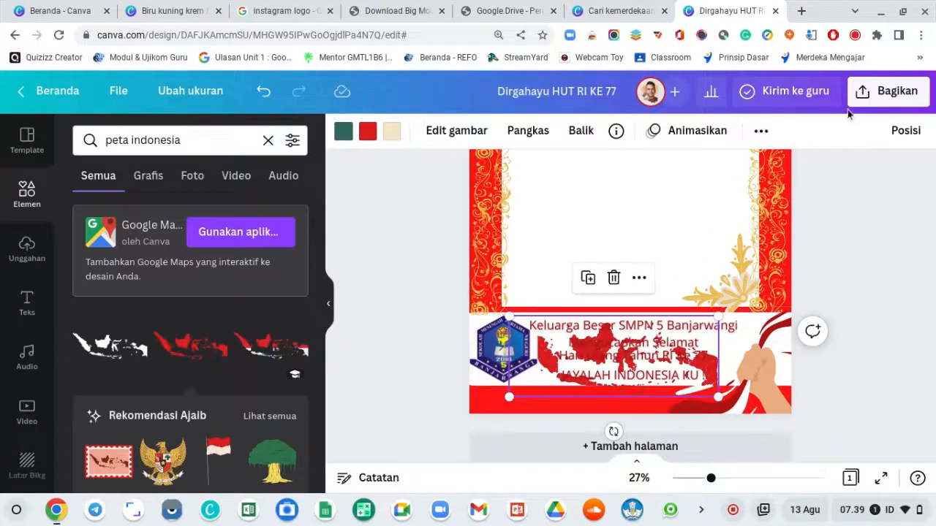
- Set the map's transparency to 22 and shift it slightly right and up within the greeting strip
left_click(761, 131)
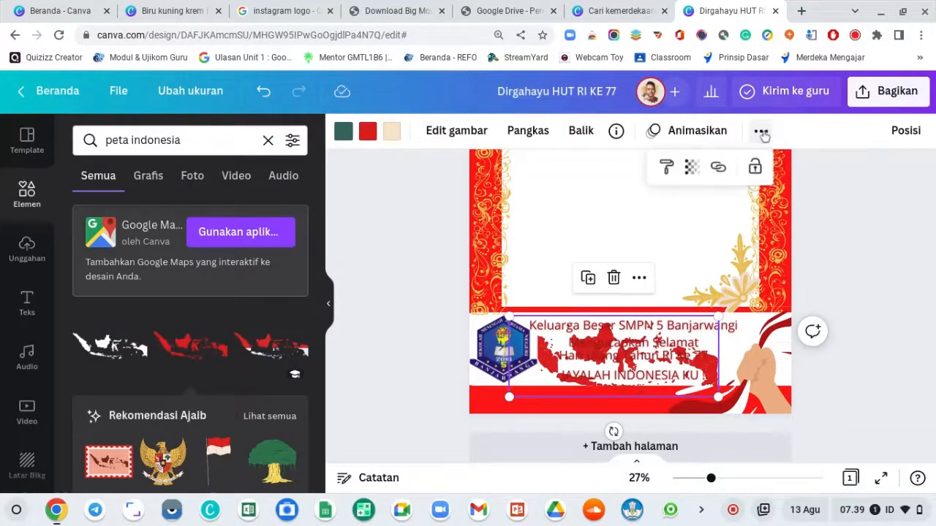
left_click(702, 170)
left_click_drag(689, 232, 571, 231)
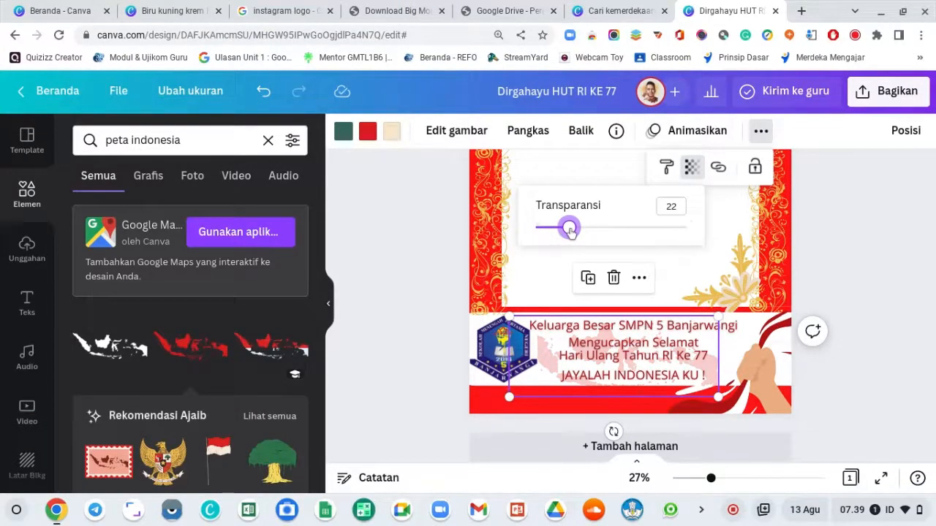
left_click(930, 240)
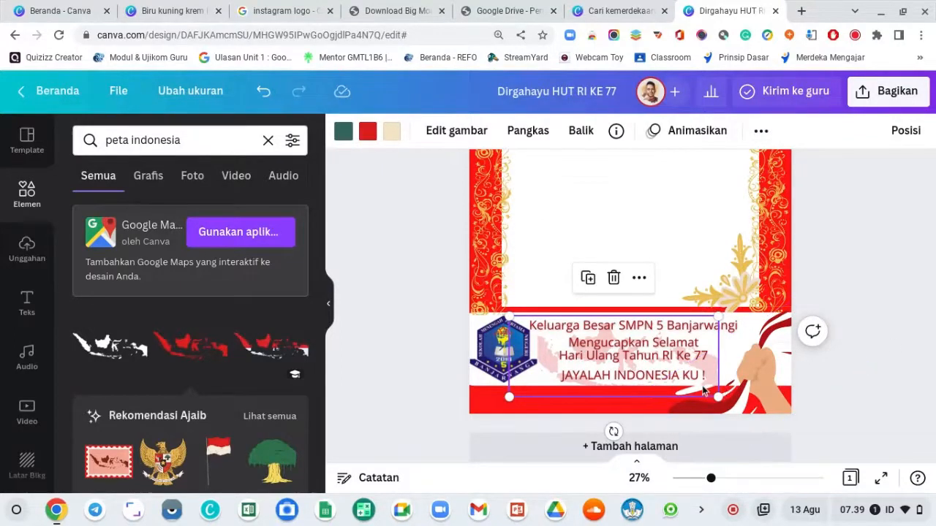
mouse_move(702, 391)
left_mouse_down()
mouse_move(722, 377)
mouse_move(716, 381)
left_mouse_up()
- Apply the Bayangan shadow effect to the "Keluarga Besar SMPN 5 Banjarwangi" text line in the greeting strip
left_click(687, 329)
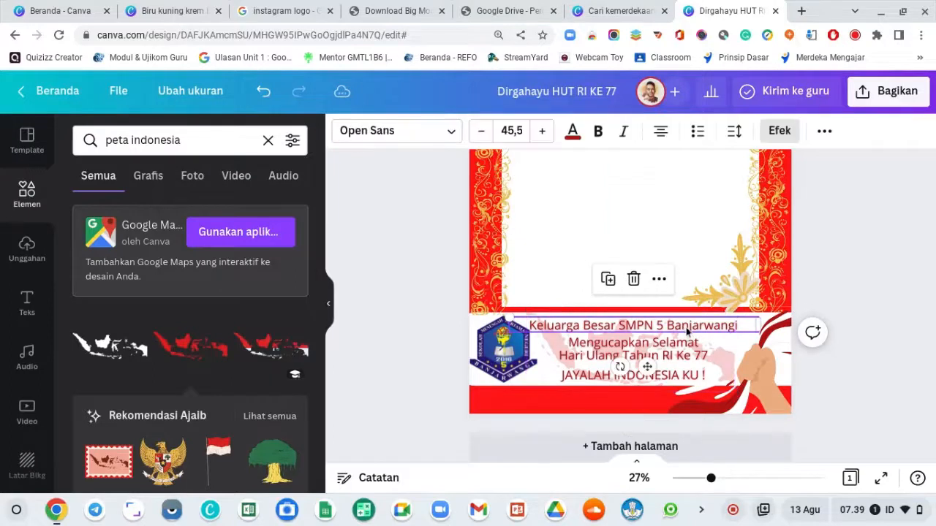
triple_click(685, 327)
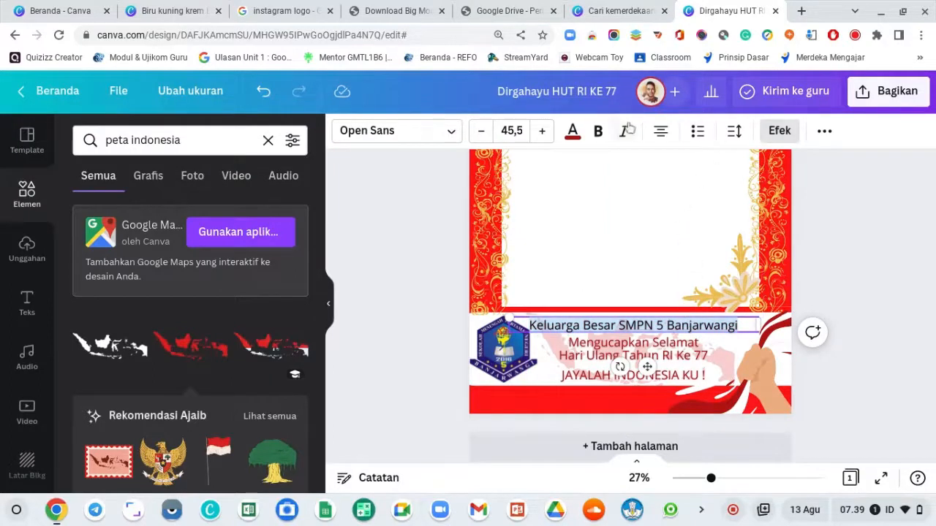
left_click(760, 137)
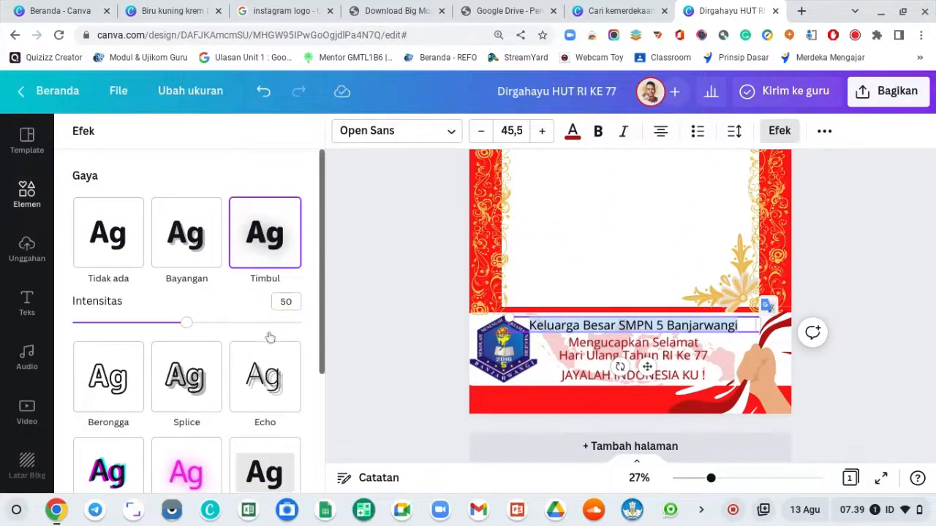
left_click(271, 373)
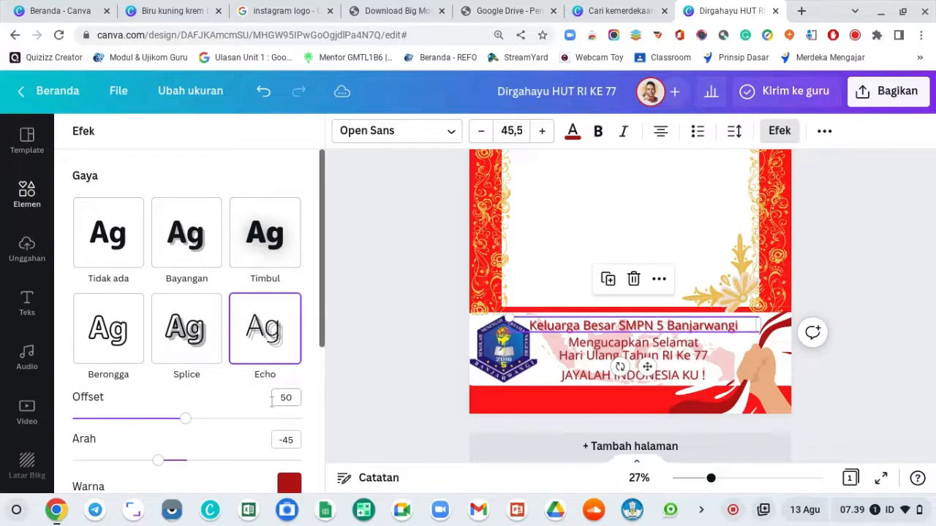
left_click(179, 250)
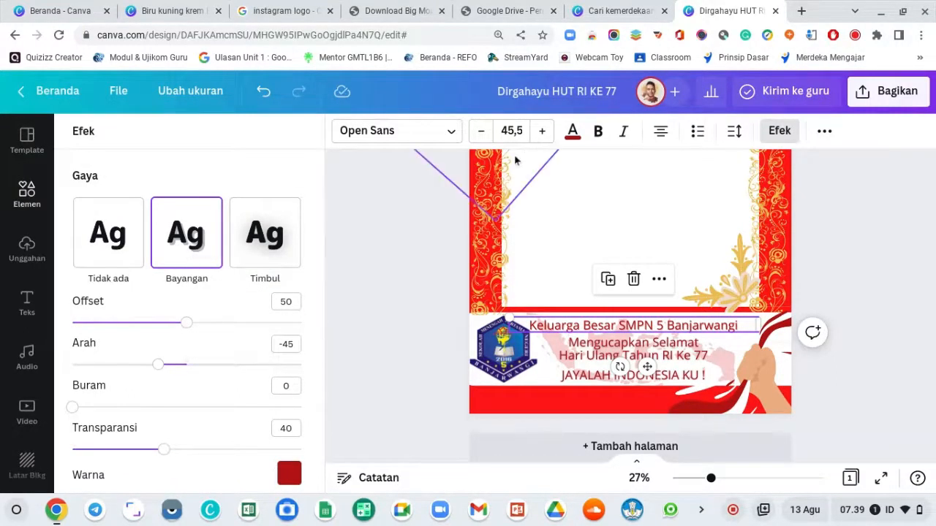
- Recolor all the greeting strip text, from the school name line down to "JAYALAH INDONESIA KU !", to the document's black
left_click(573, 133)
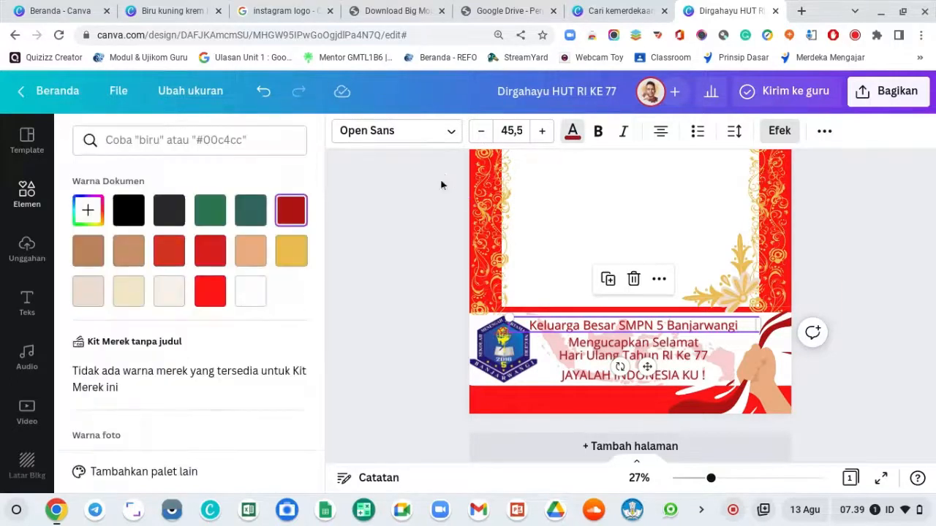
left_click(129, 210)
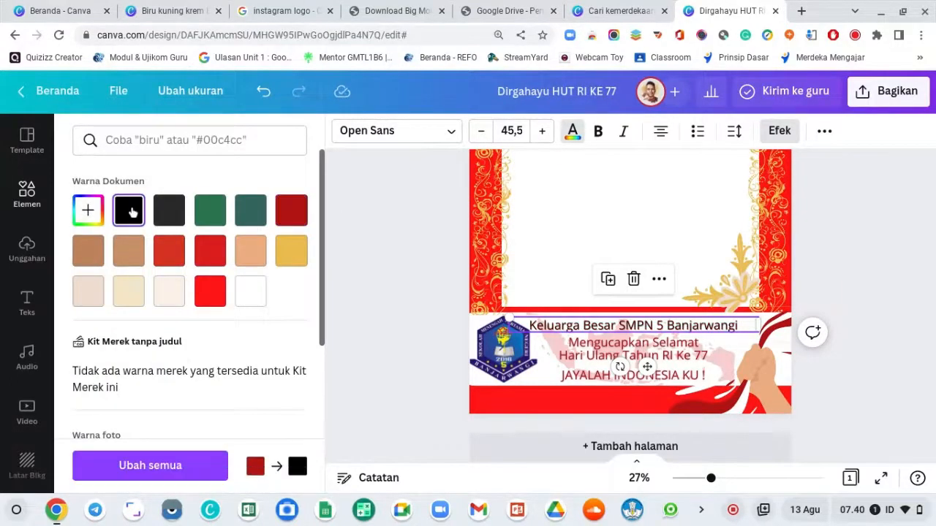
left_click(249, 292)
left_click(124, 214)
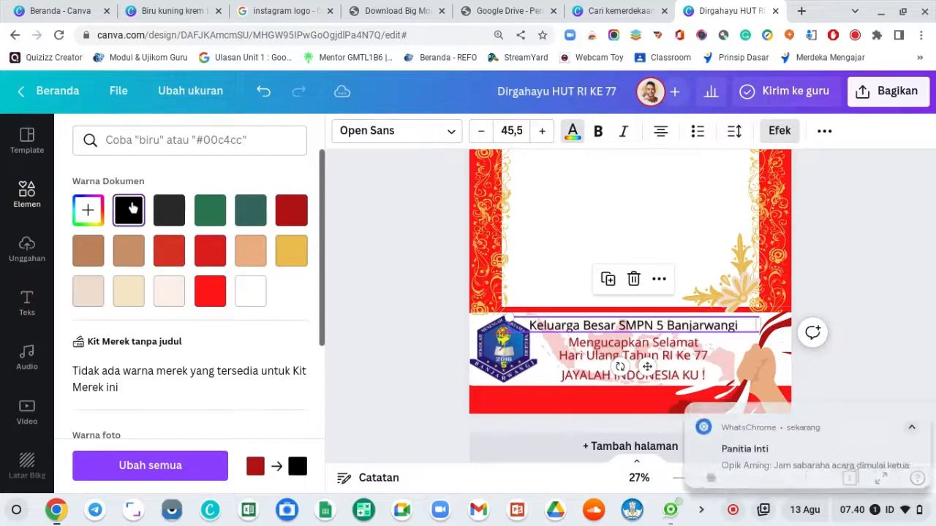
left_click(619, 345)
left_click(130, 212)
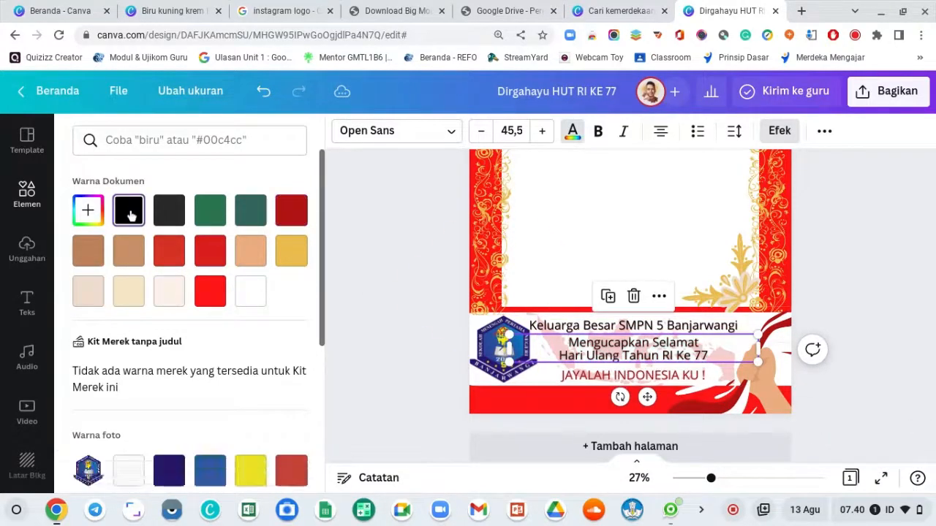
left_click(607, 375)
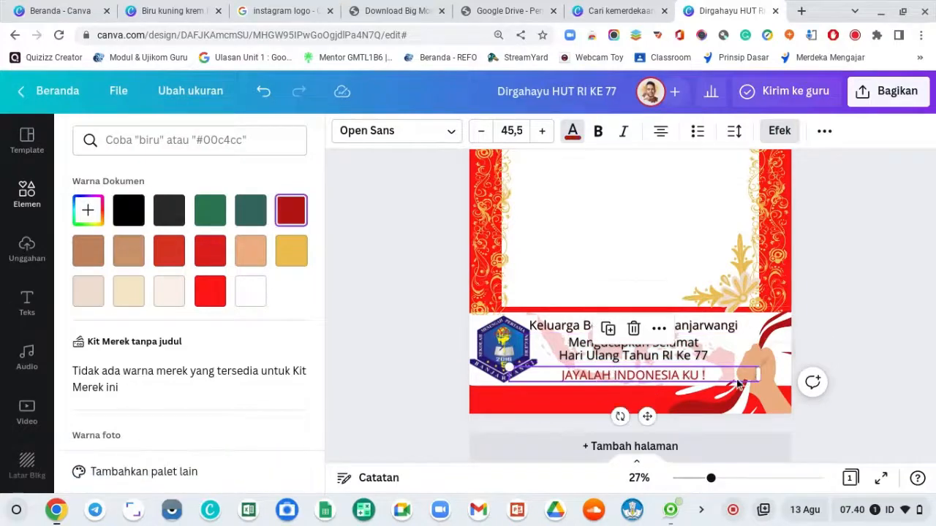
left_click(135, 210)
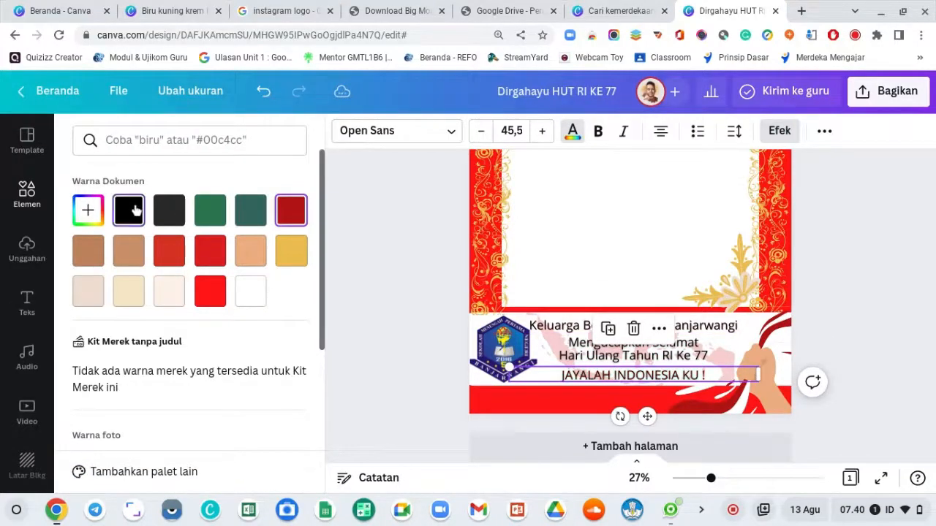
left_click(923, 276)
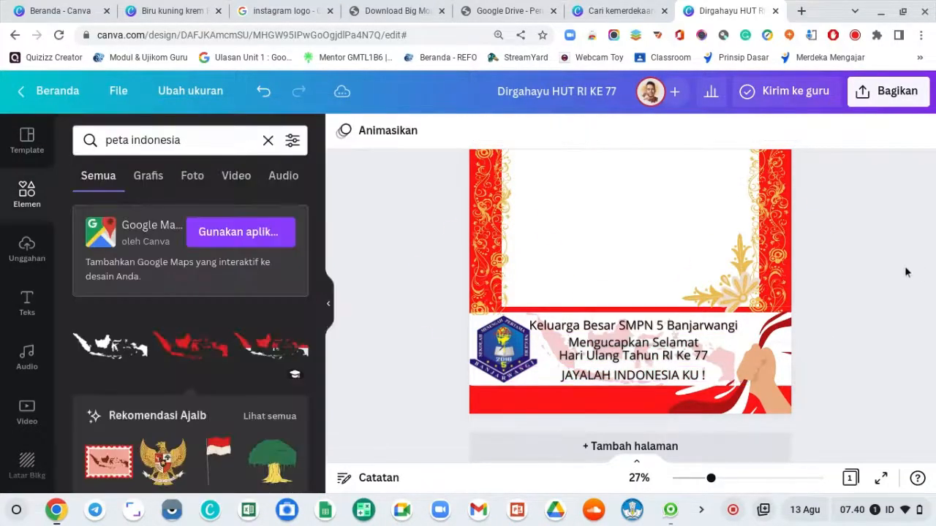
- Enlarge the school name line to size 48,7, then slightly enlarge the "Mengucapkan Selamat Hari Ulang Tahun RI Ke 77" text and recenter it beneath
left_click(733, 333)
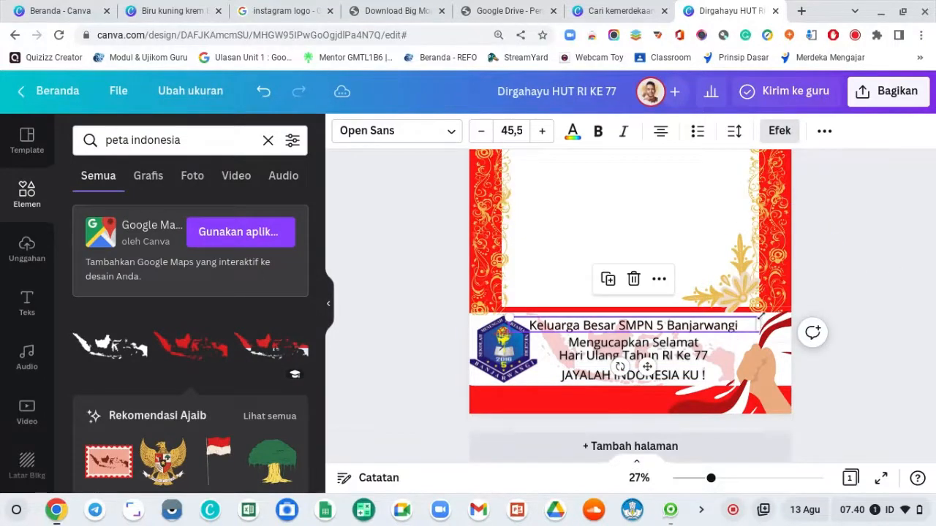
left_click_drag(761, 316, 788, 320)
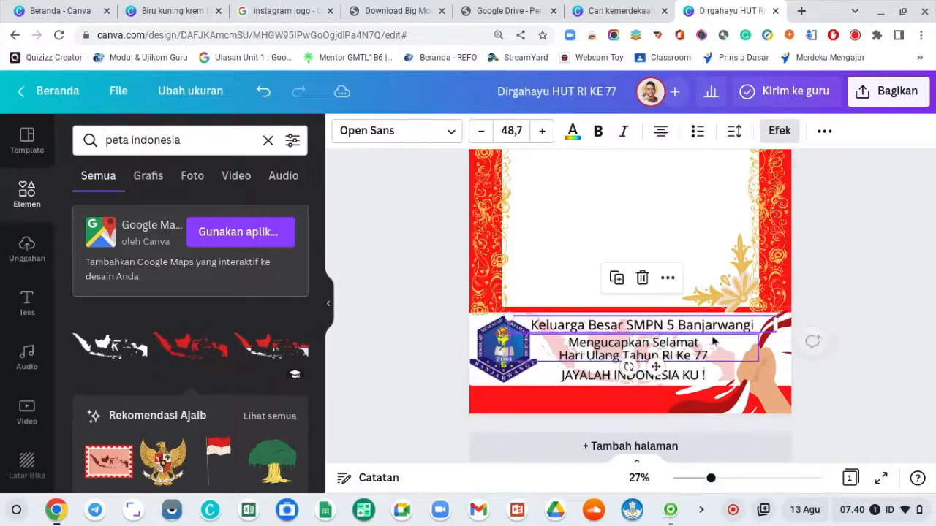
left_click(712, 342)
left_click_drag(758, 359, 770, 370)
left_click_drag(671, 355, 662, 355)
- Move the "JAYALAH INDONESIA KU !" line down into the red band at the poster's lower edge and enlarge it to size 62,1
left_click(657, 375)
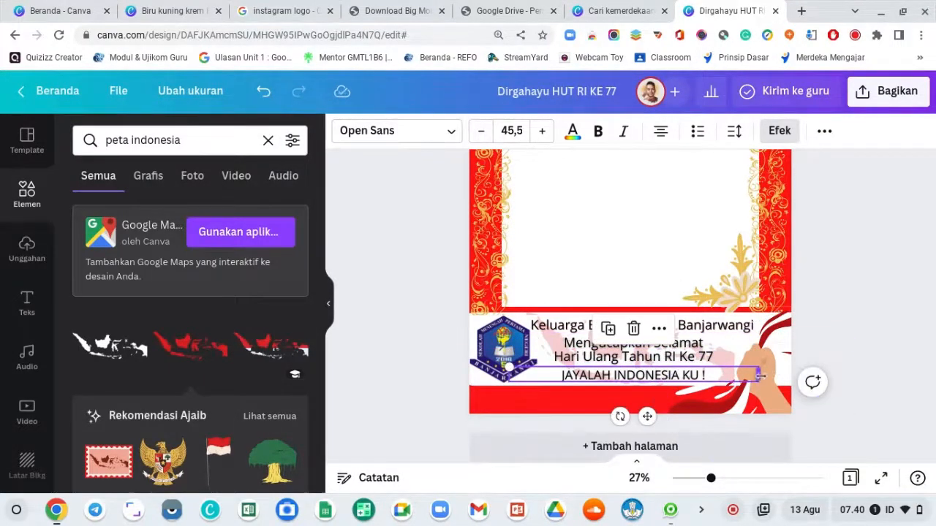
left_click_drag(761, 387, 776, 393)
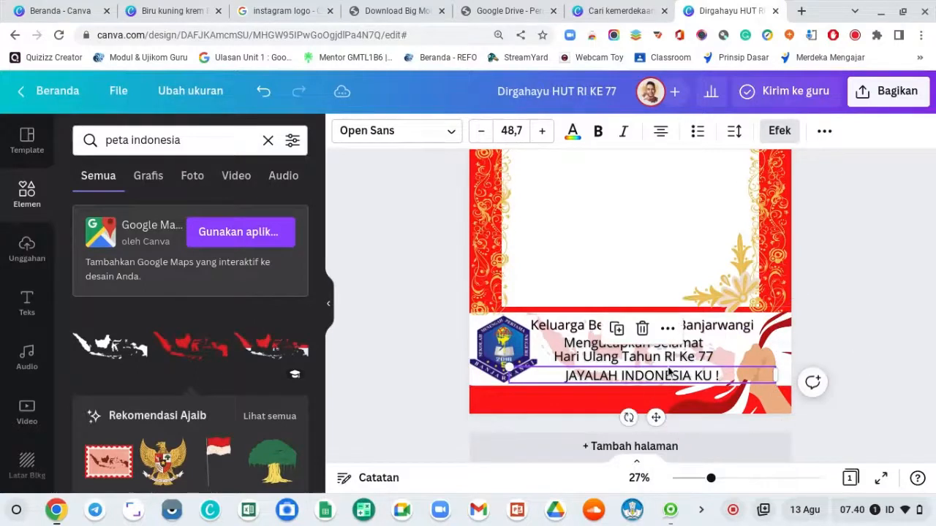
left_click_drag(661, 378, 580, 401)
left_click_drag(691, 393, 744, 383)
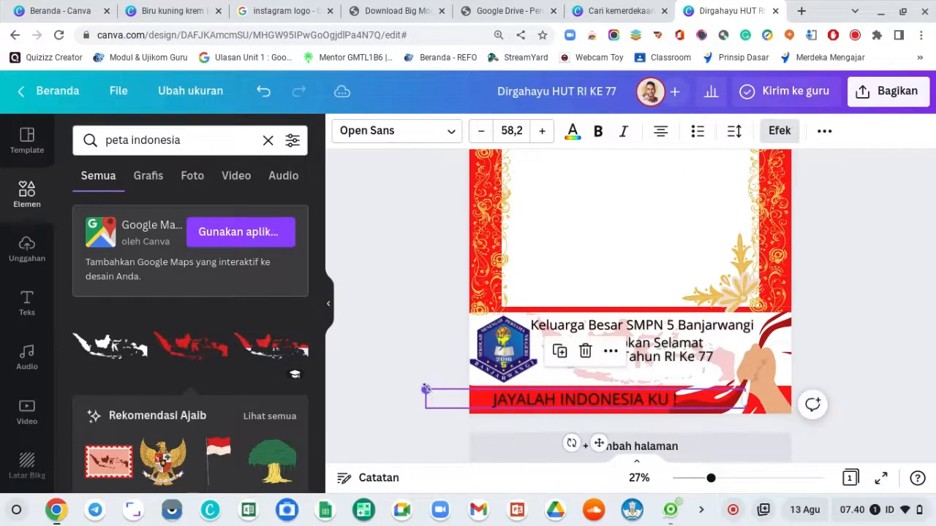
left_click_drag(425, 388, 405, 388)
- Recolor the "JAYALAH INDONESIA KU !" text on the red band to white
double_click(534, 399)
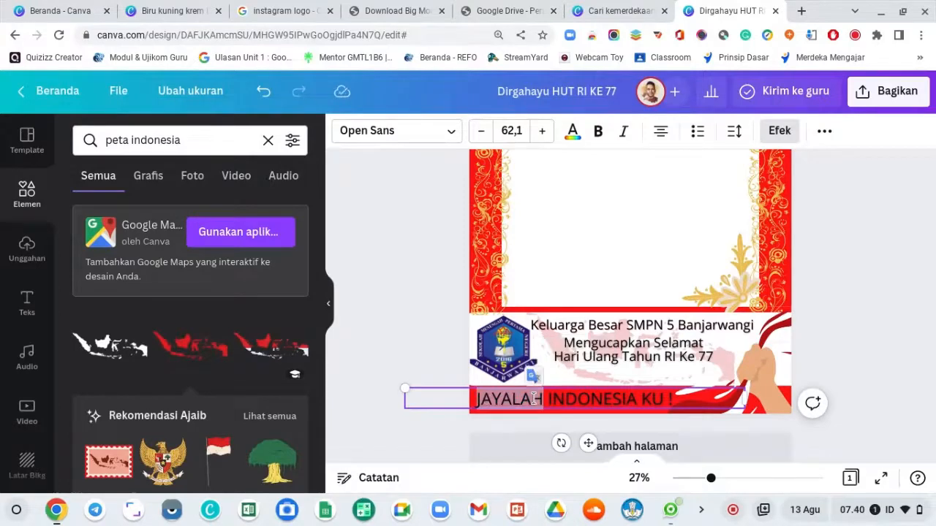
triple_click(533, 398)
left_click(572, 130)
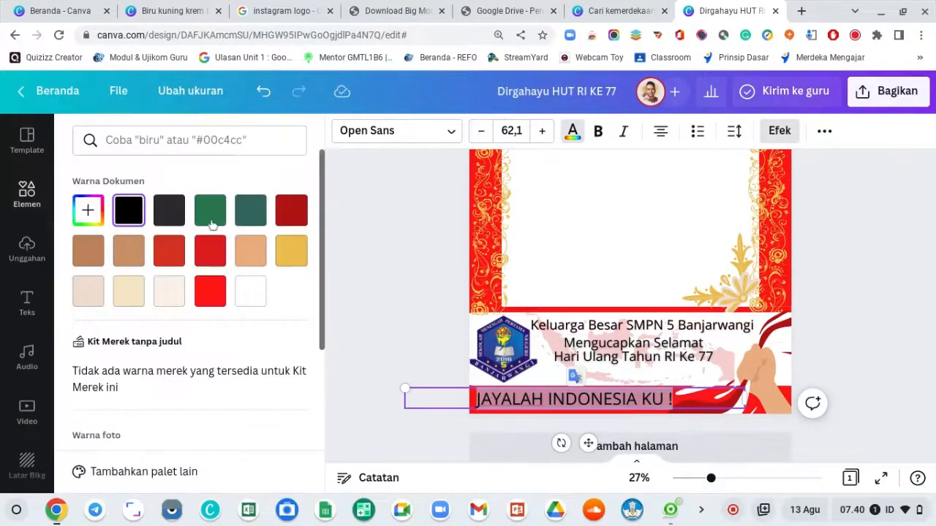
left_click(246, 297)
left_click(414, 289)
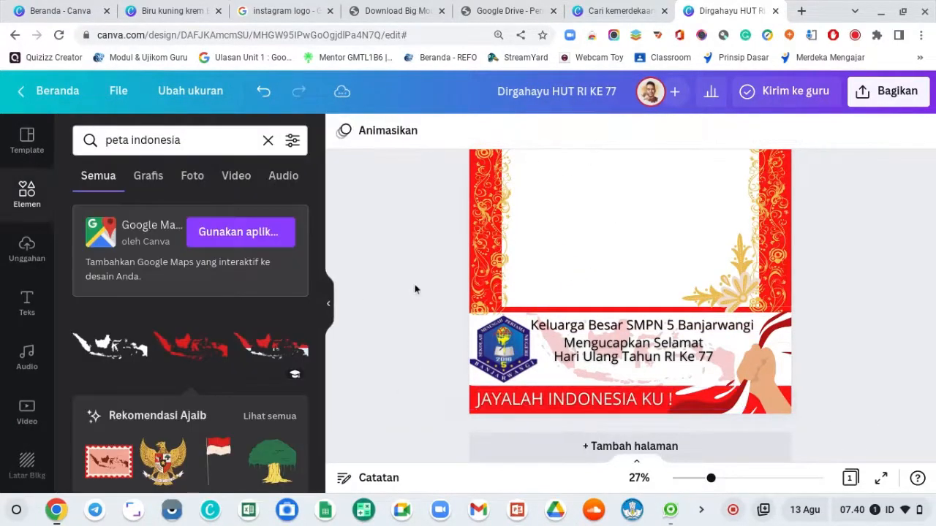
- Look over the whole poster and download it as a PNG with a transparent background
scroll(883, 302, "up", 1)
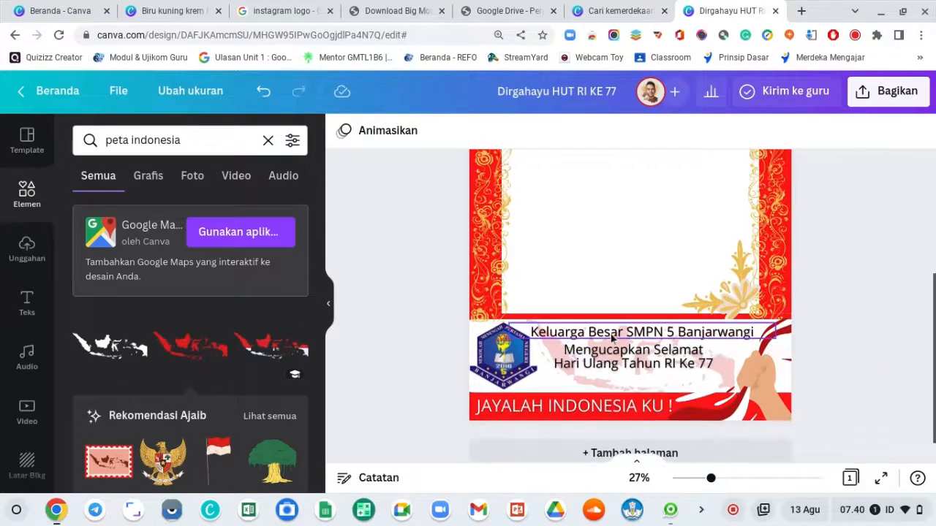
scroll(684, 353, "up", 5)
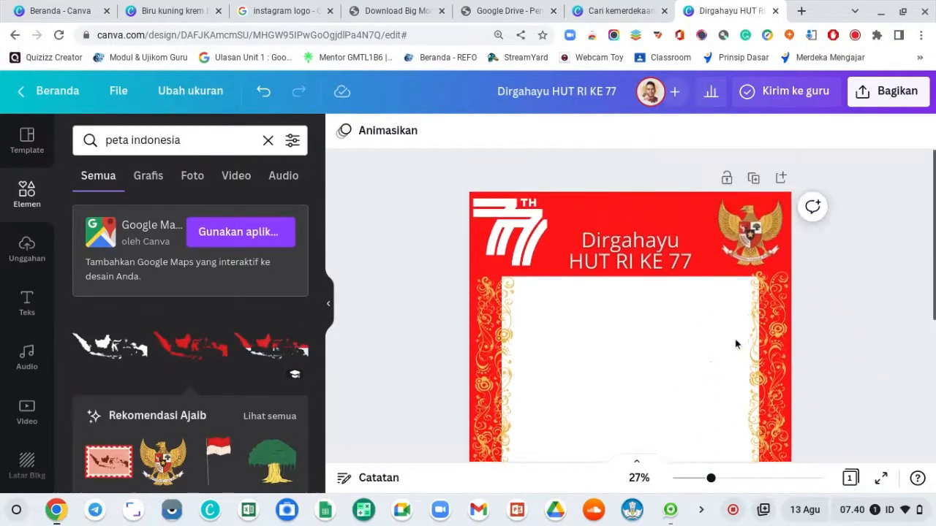
scroll(758, 325, "down", 5)
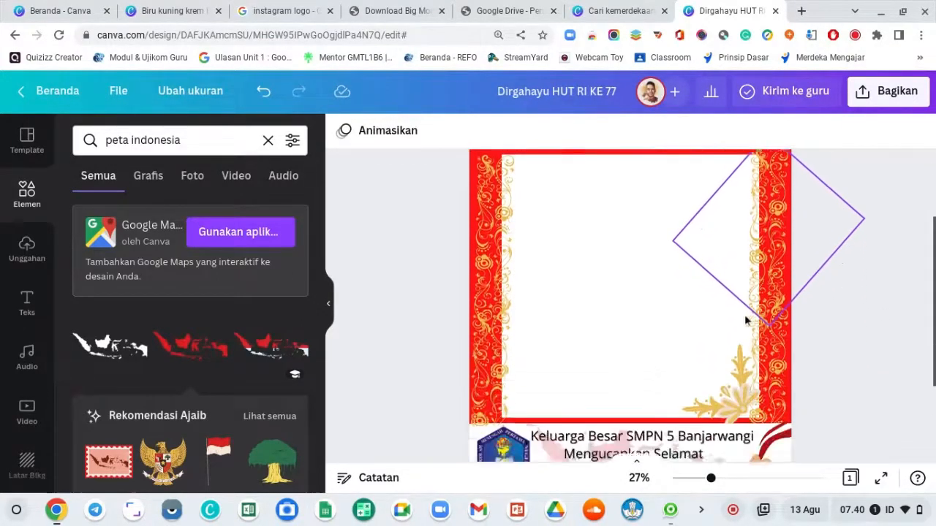
scroll(843, 329, "up", 1)
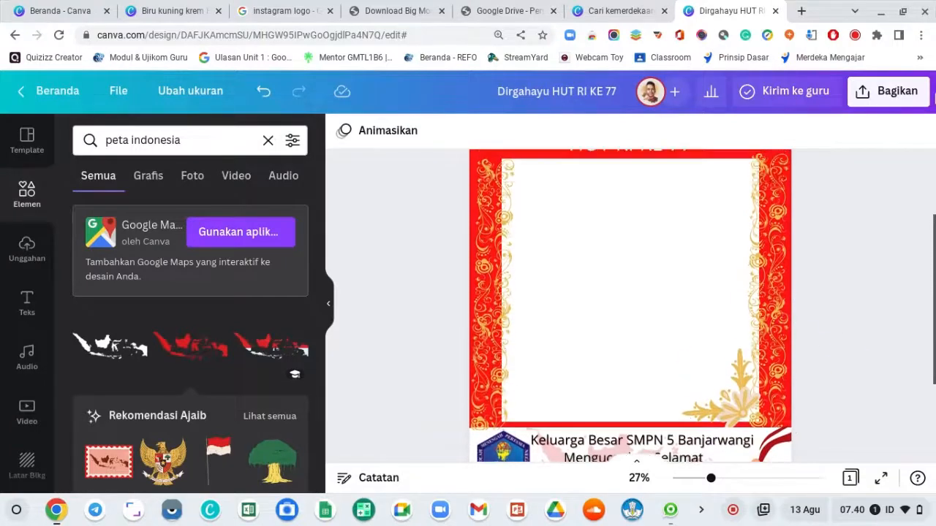
left_click(884, 101)
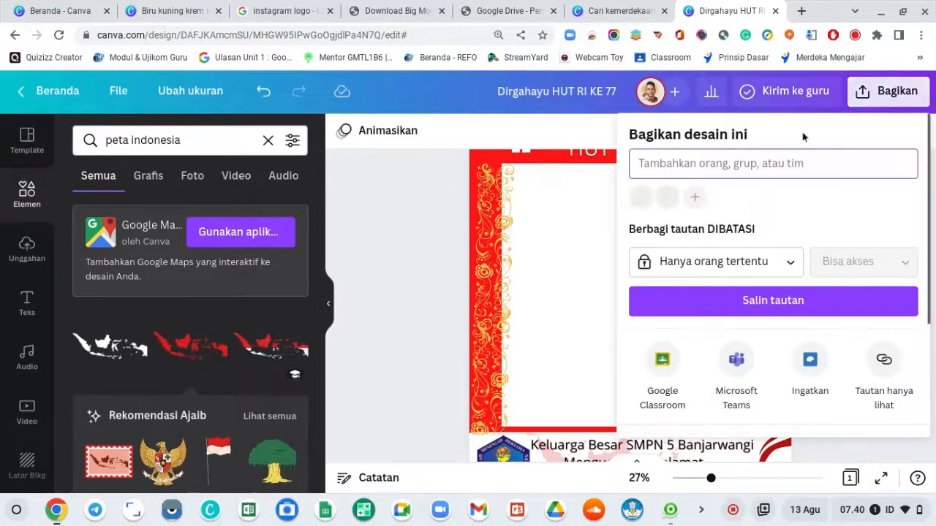
scroll(782, 299, "down", 1)
left_click(819, 302)
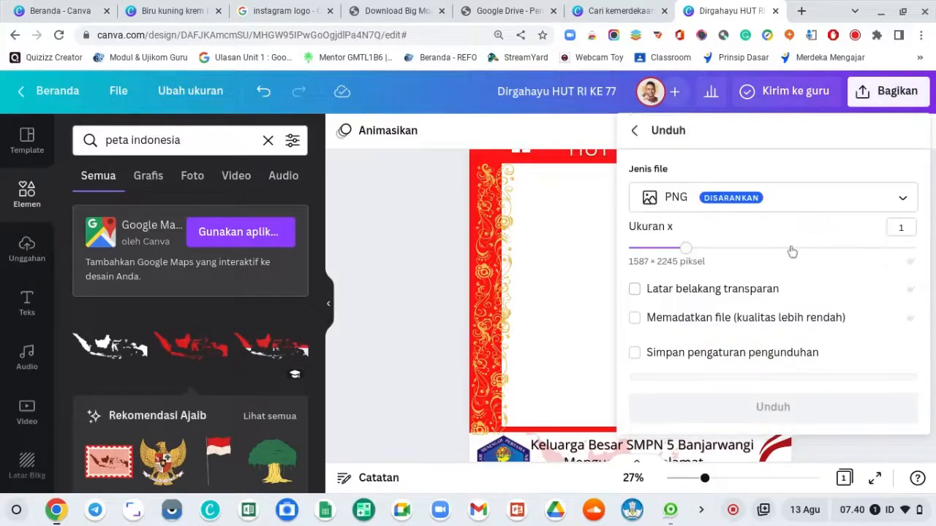
left_click(634, 289)
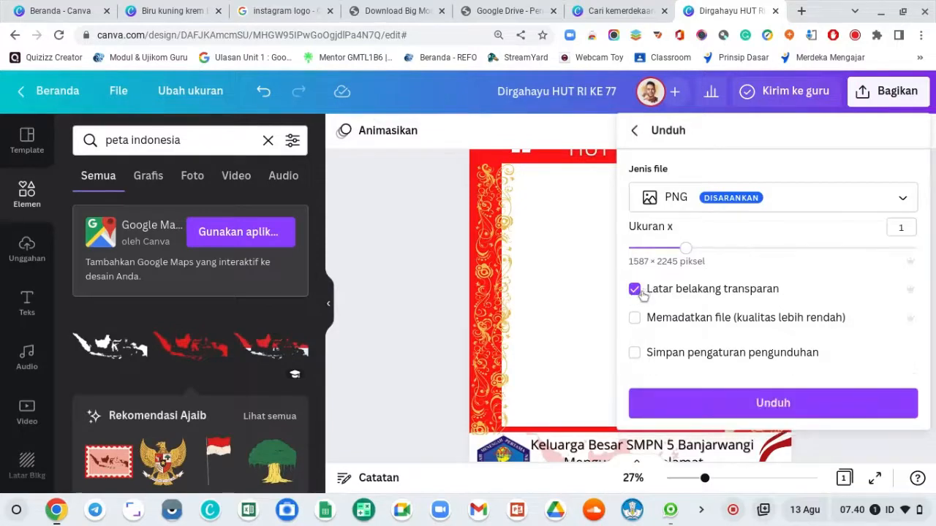
left_click(777, 409)
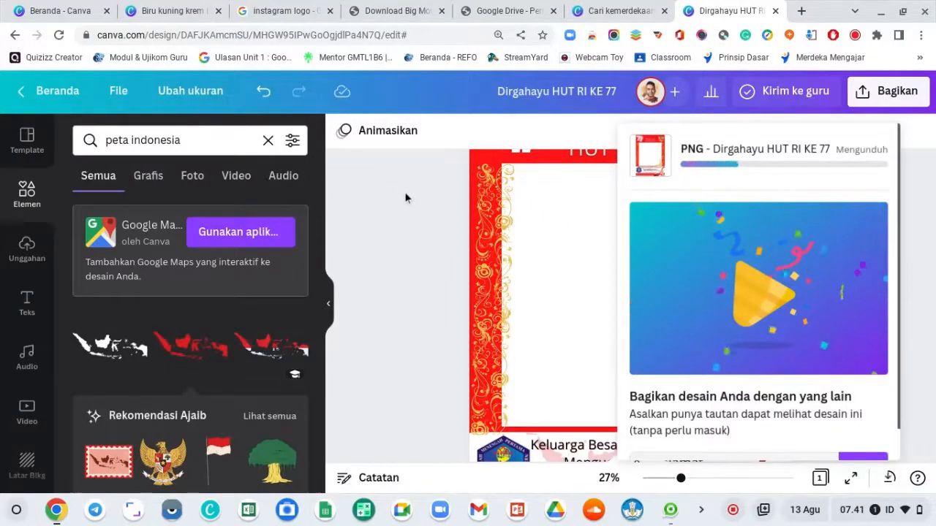
- Open the bookmarked Twibbonize site in a new browser tab and dismiss the download notification
left_click(802, 12)
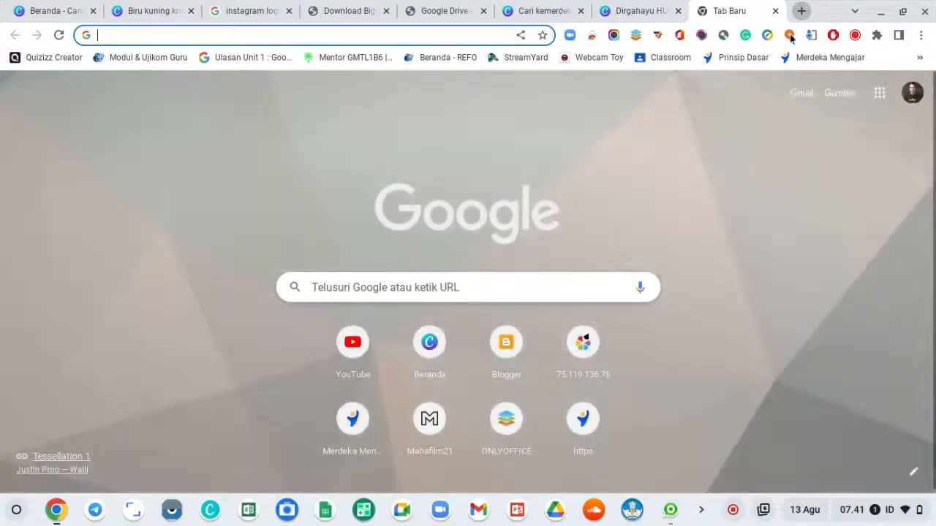
left_click(920, 57)
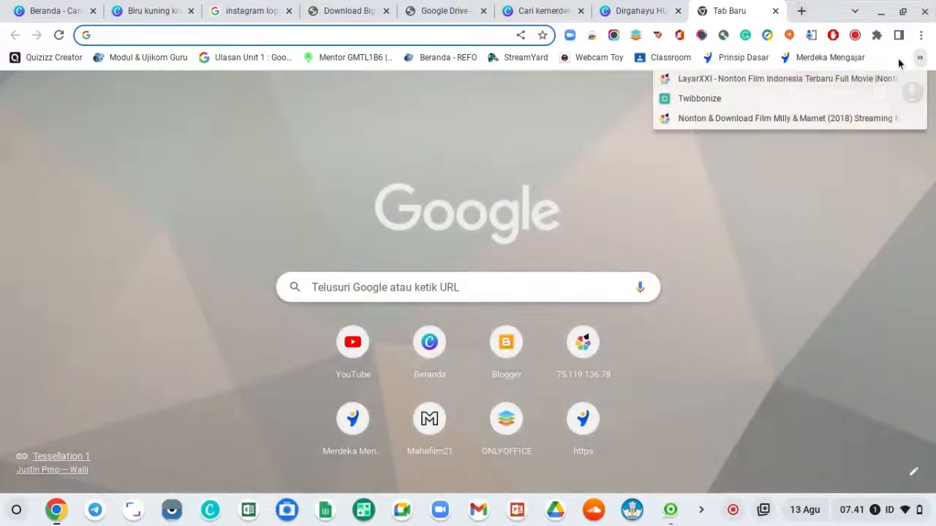
left_click(702, 100)
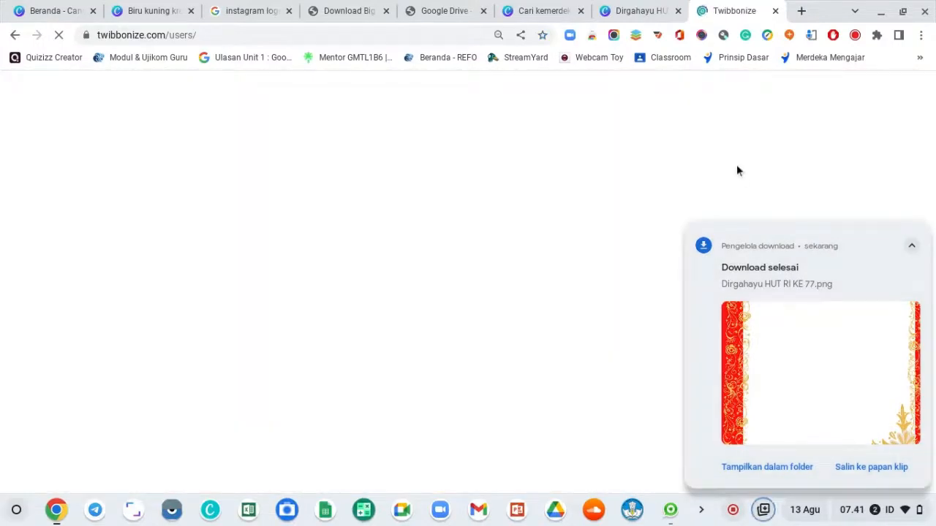
left_click(922, 236)
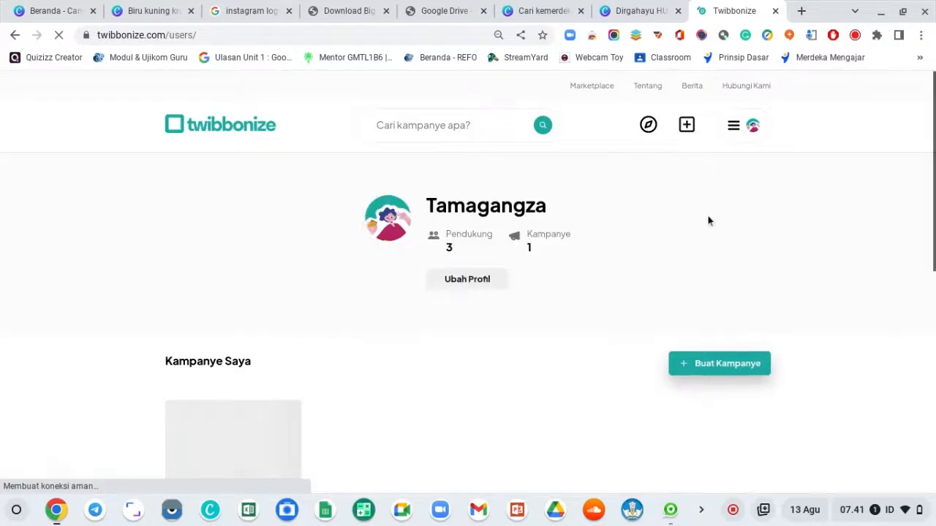
- Start creating a new campaign from the Kampanye Saya section of the profile page
scroll(578, 290, "down", 1)
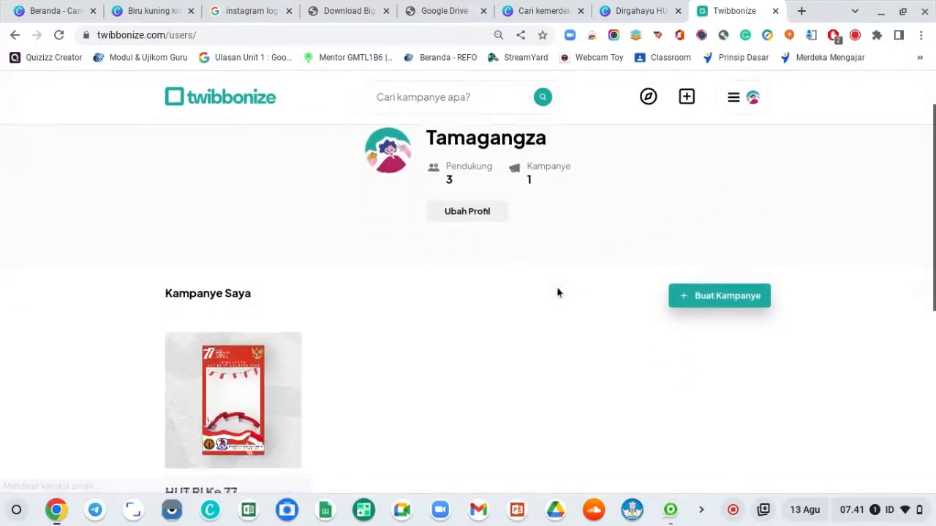
scroll(577, 288, "down", 1)
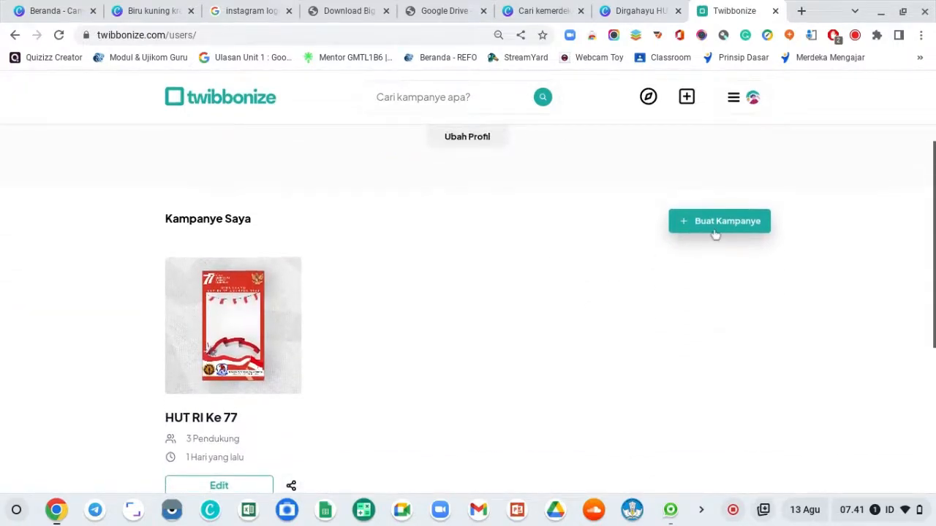
left_click(718, 223)
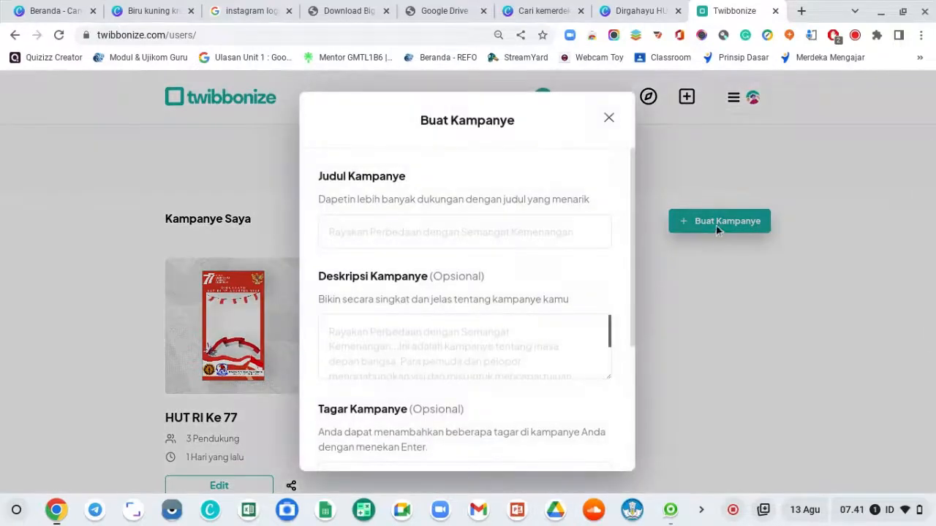
- Title the new campaign "Rayakan Kemerdekaan RI Ke 77"
left_click(515, 236)
type("Raya")
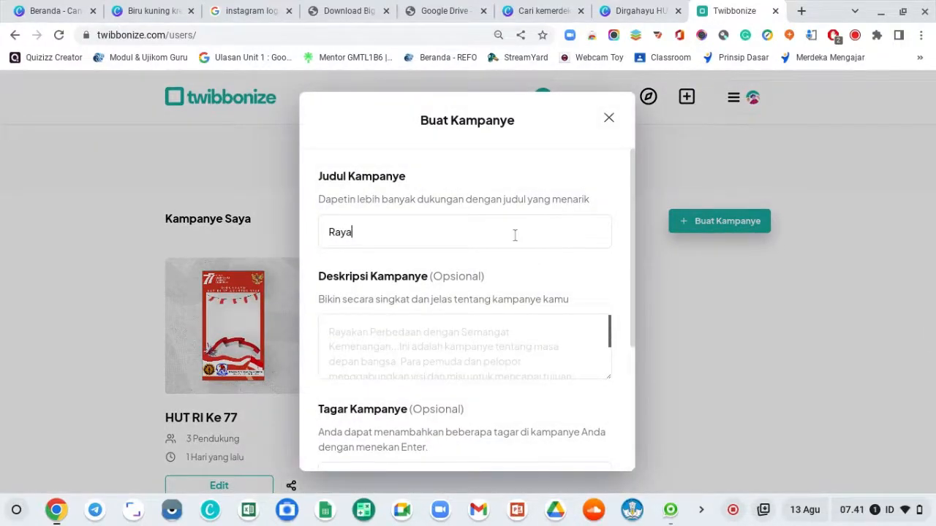
type("kan Kemerdekaan RI")
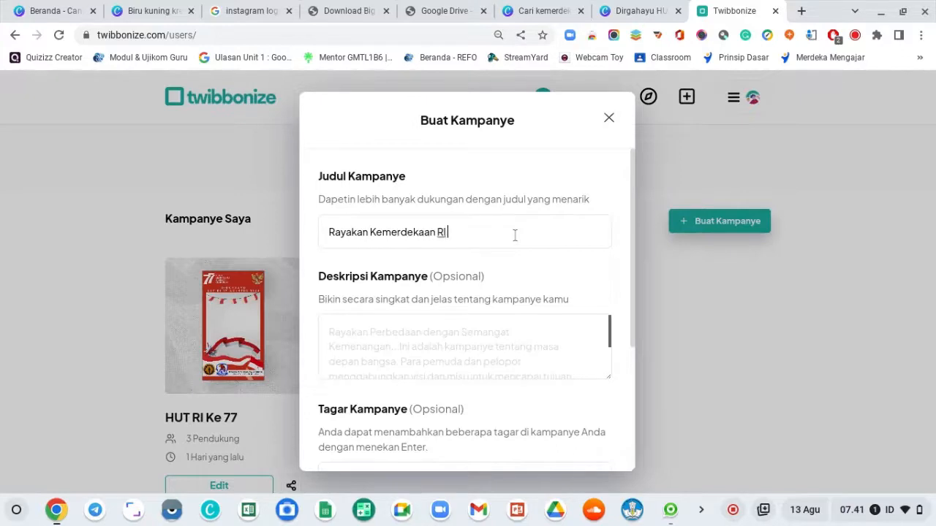
type(" Ke 77")
- Enter the campaign description "Dirgahayu RI Ke 77 Bersama Keluarga Dan Sahabat"
left_click(447, 334)
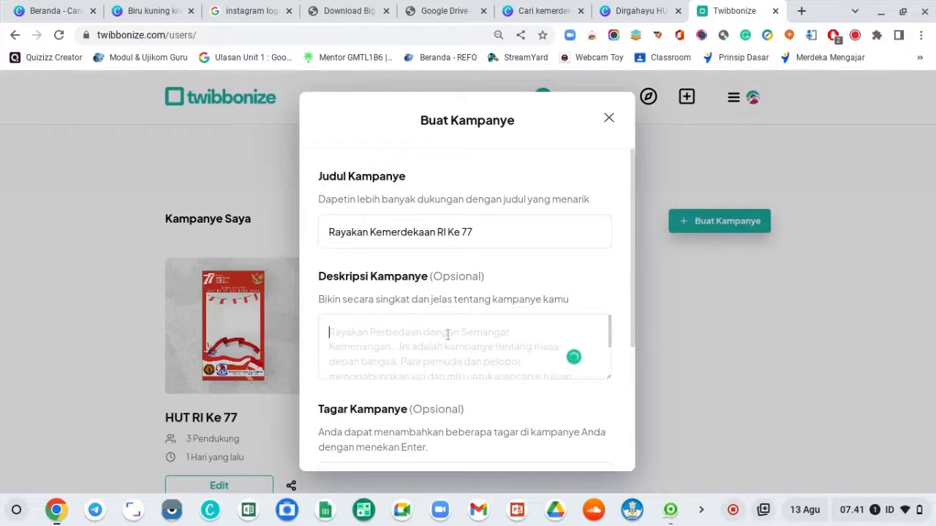
type("MErayaka")
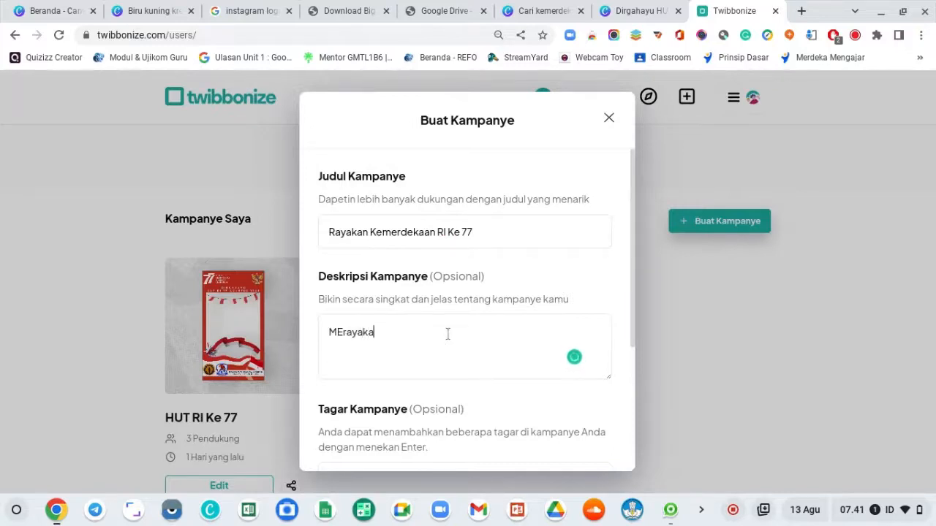
key("BackSpace")
key("BackSpace")
key("BackSpace")
key("BackSpace")
key("BackSpace")
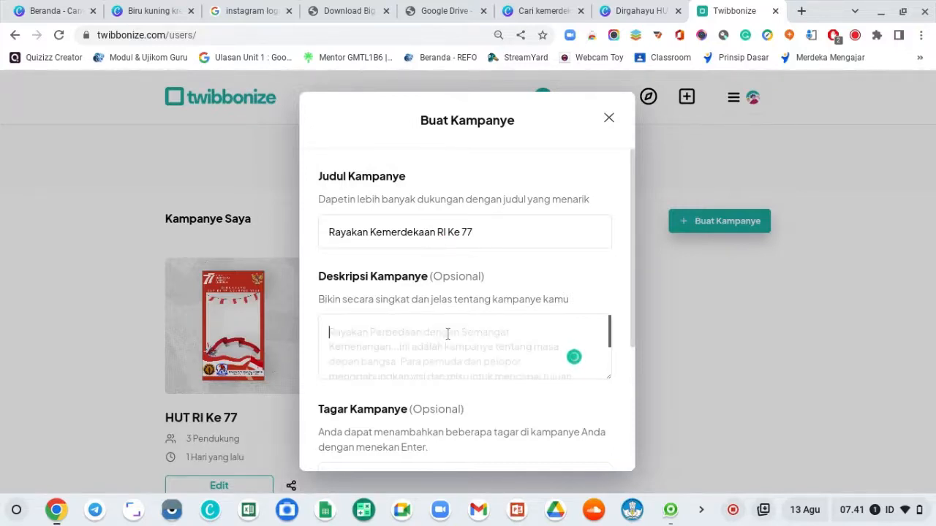
type("Dirgahayu RI Ke")
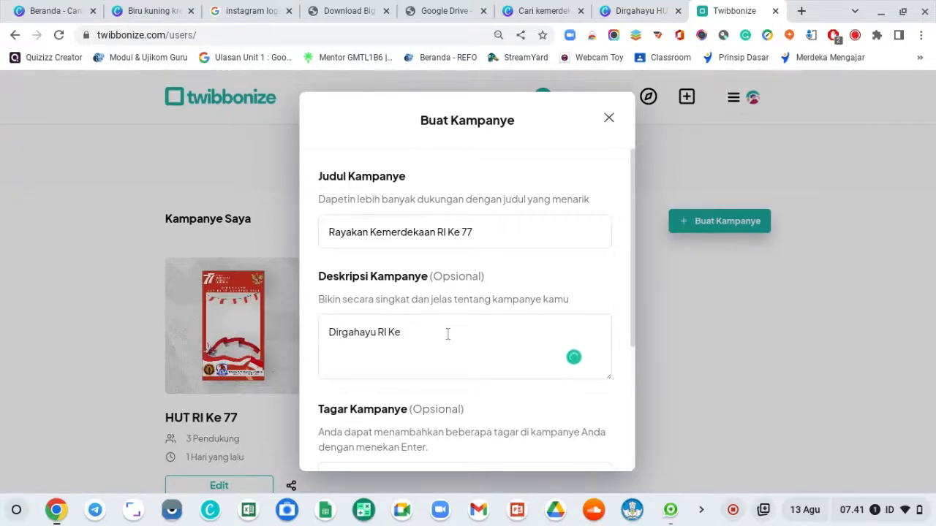
type(" 77 Bersama Keluarga Dan")
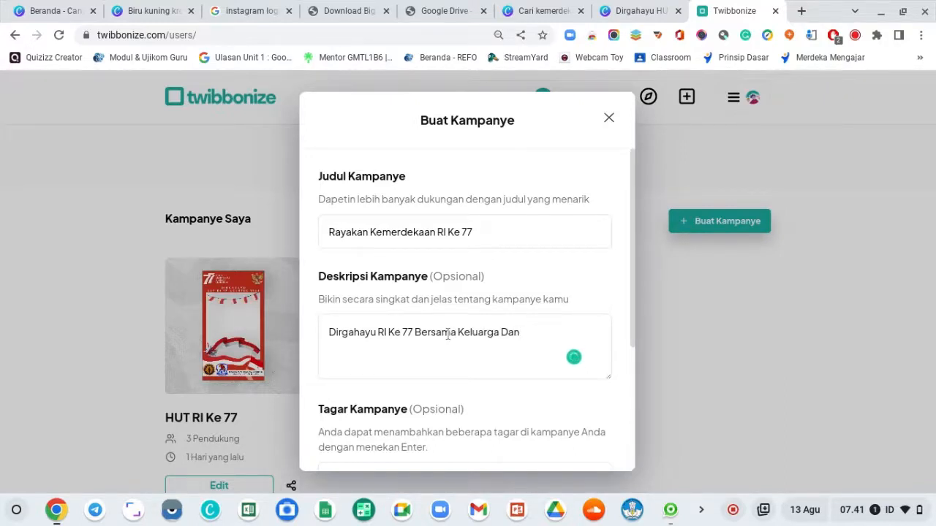
type(" Sahabat")
- Add the hashtags #kemerdekaanri and #hutrike77 to the campaign
scroll(448, 333, "down", 3)
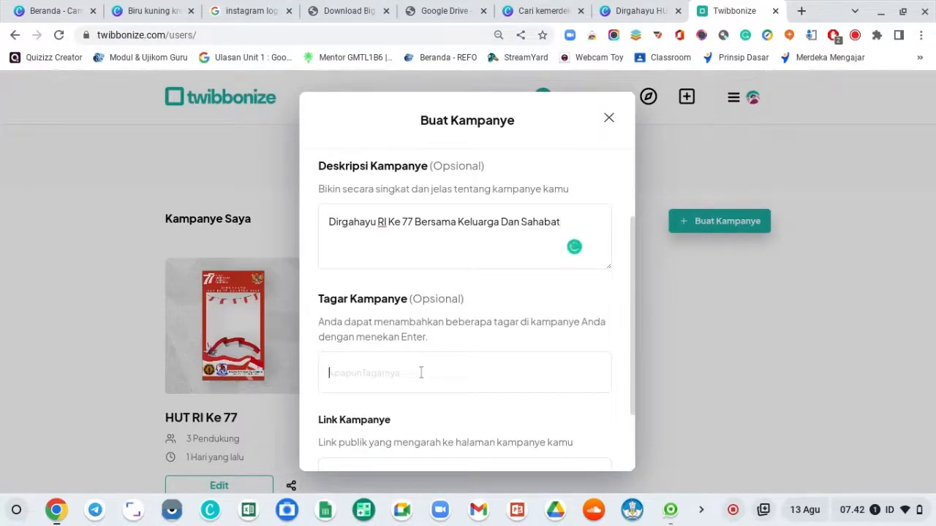
type("kemer")
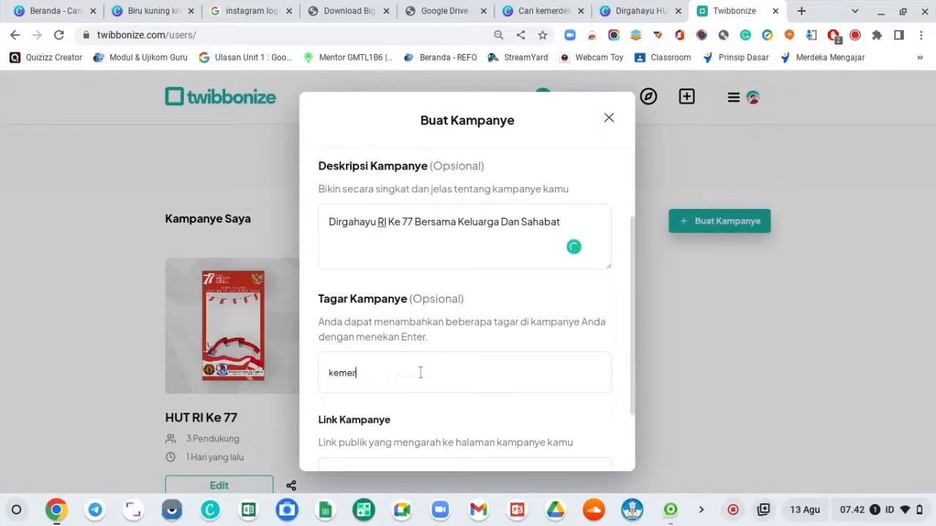
type("dekaan")
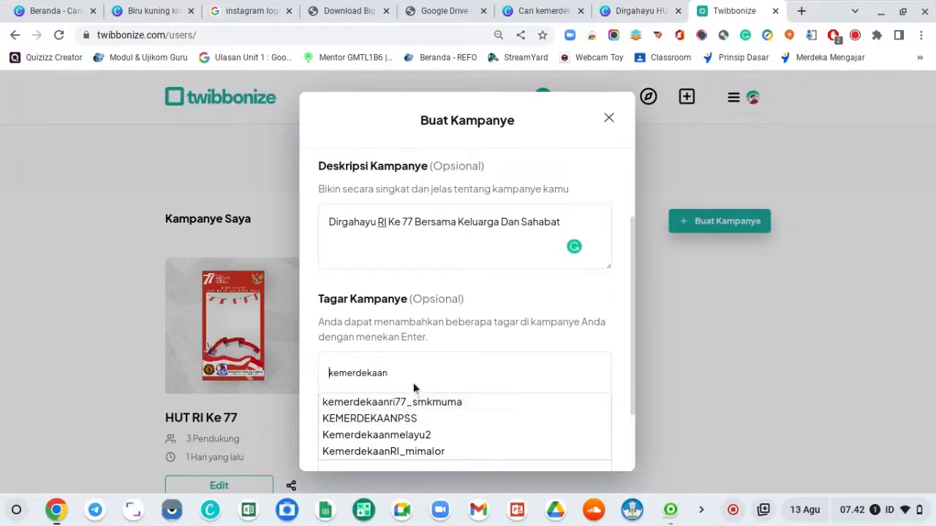
type("#")
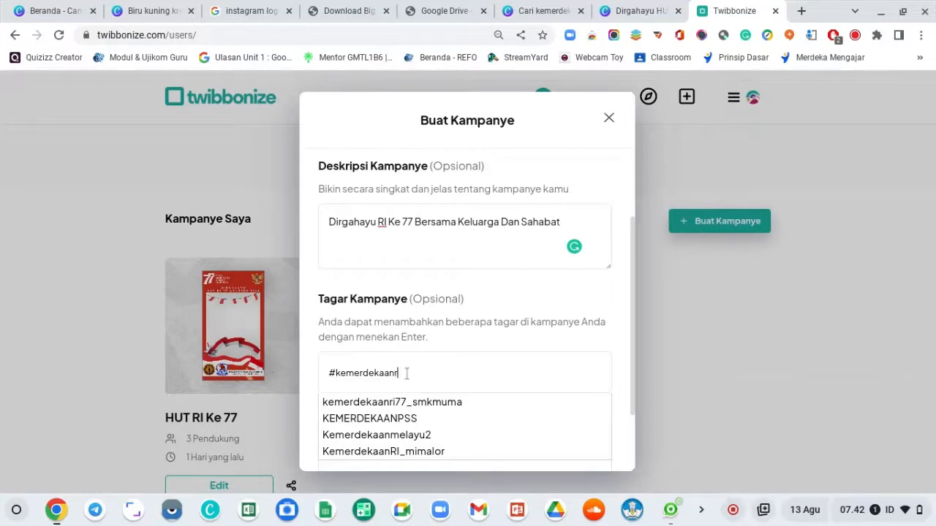
type("i")
type("i")
key("BackSpace")
key("Return")
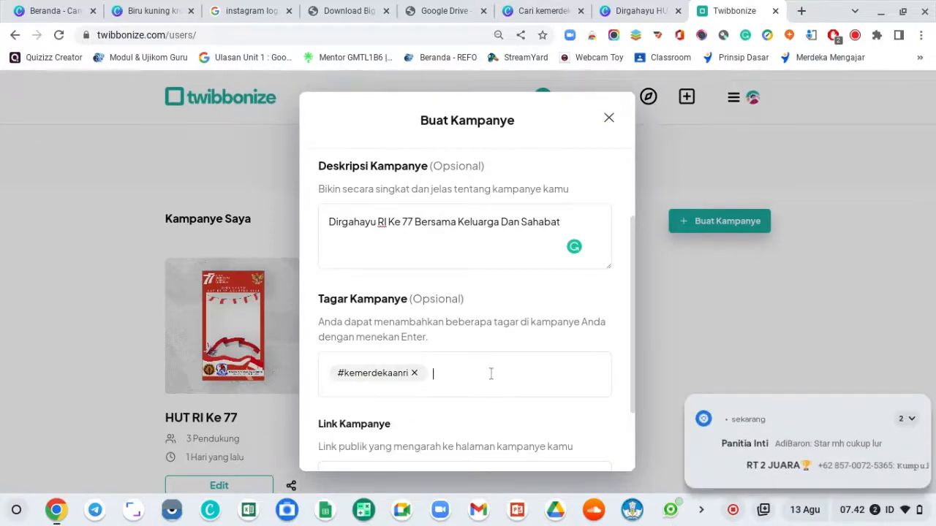
type("#hu")
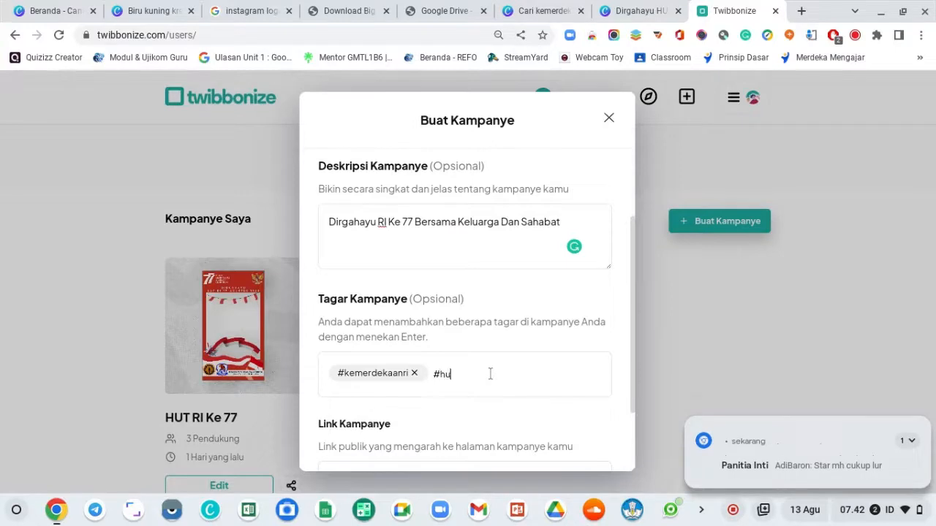
type("trike")
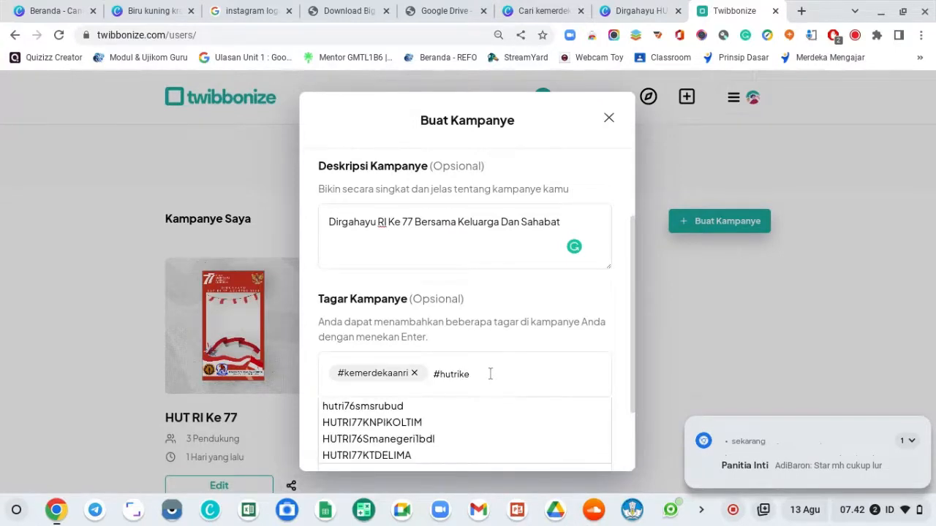
type("77")
key("Return")
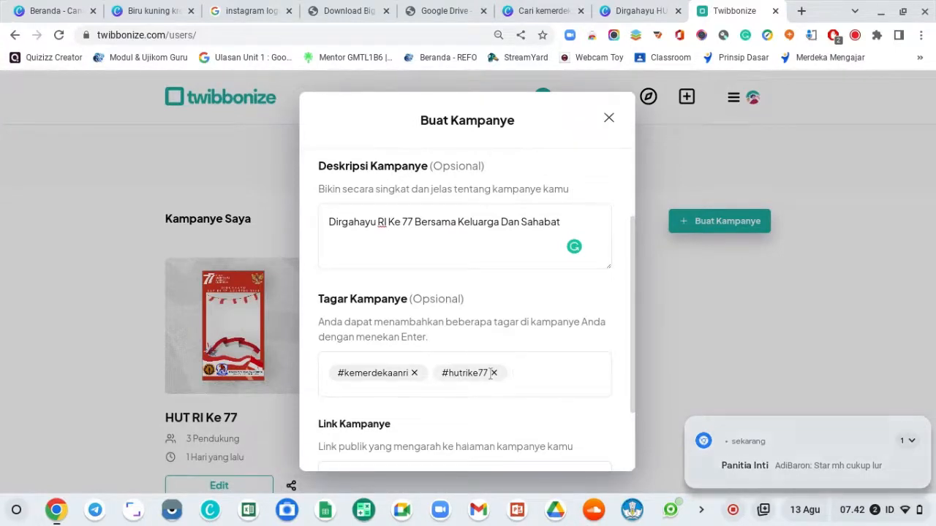
- Set the campaign link to twb.nz/hutrike77banjarwangi and try to save the campaign
scroll(459, 391, "down", 1)
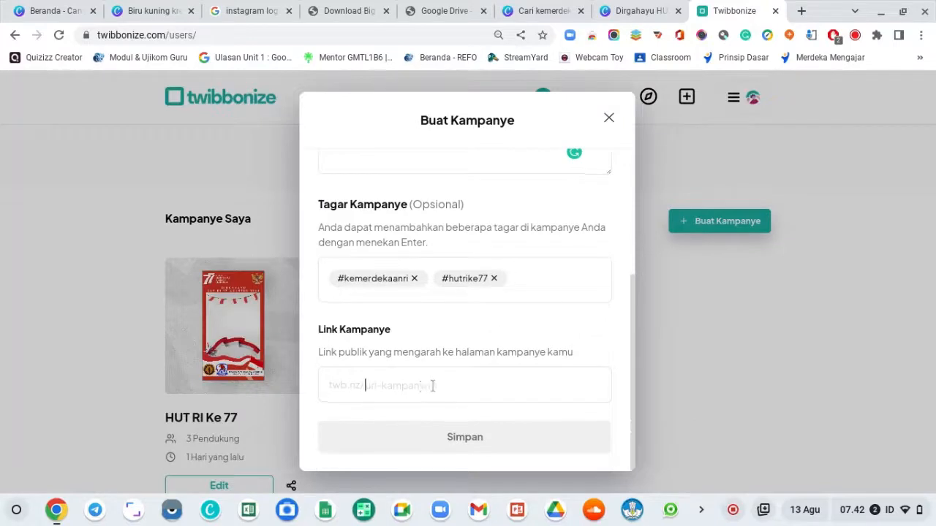
type("hutri")
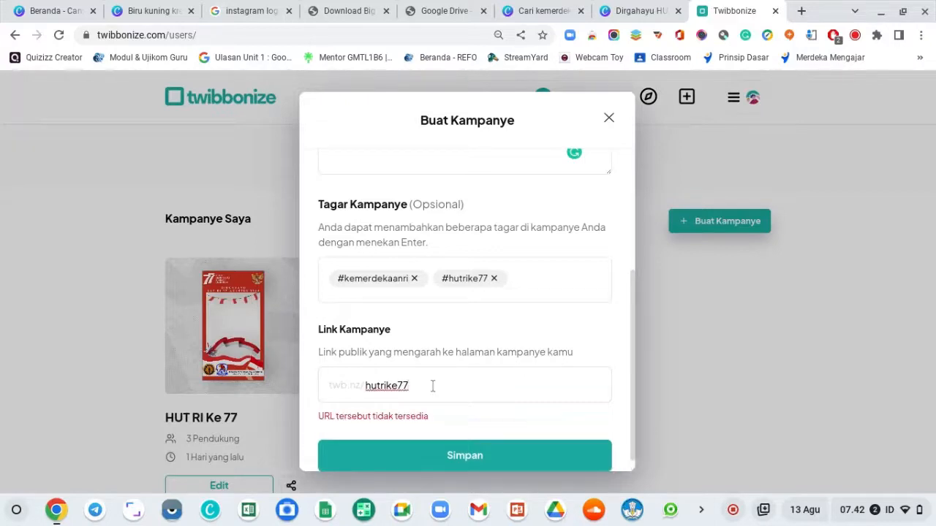
type("ke77ber")
key("BackSpace")
key("BackSpace")
type("banjarwangi")
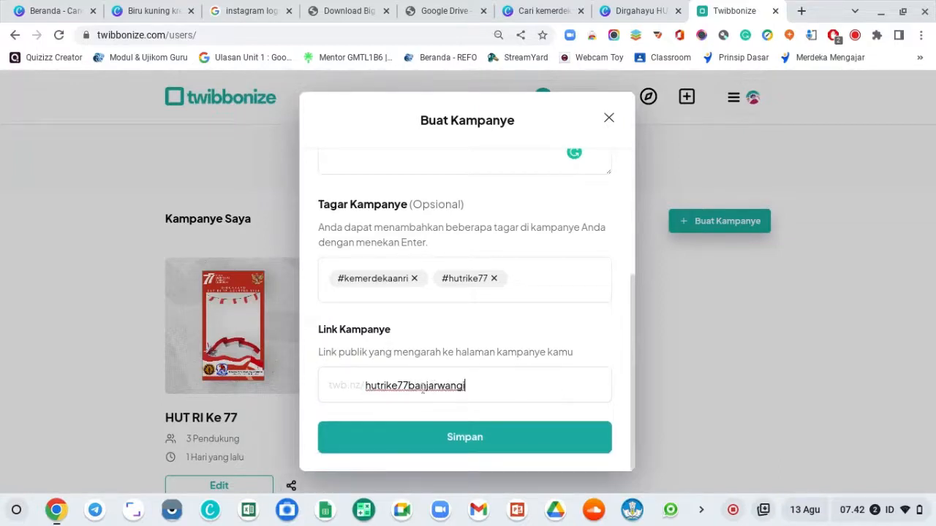
left_click(479, 445)
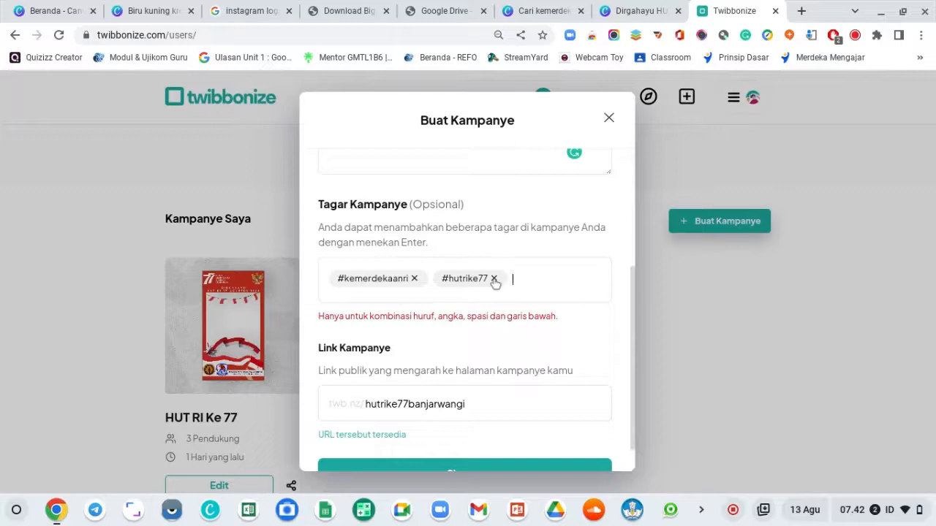
- Replace both campaign hashtags with the suggested tag "Hutri hutrike77" and save the campaign
left_click(495, 281)
left_click(414, 279)
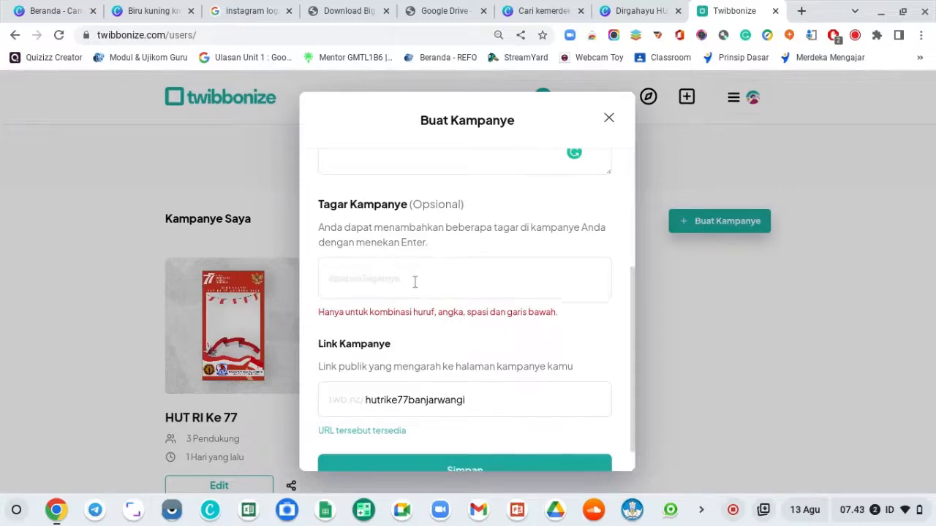
type("hut")
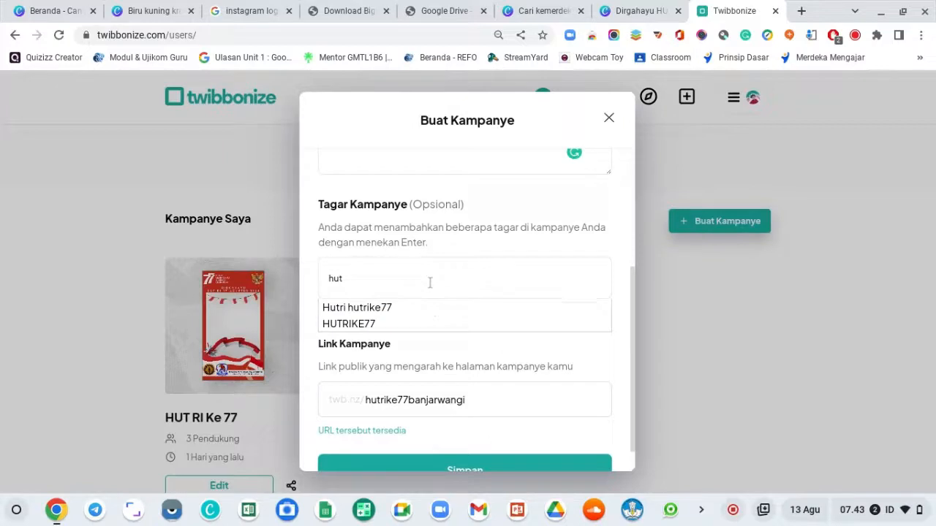
left_click(391, 308)
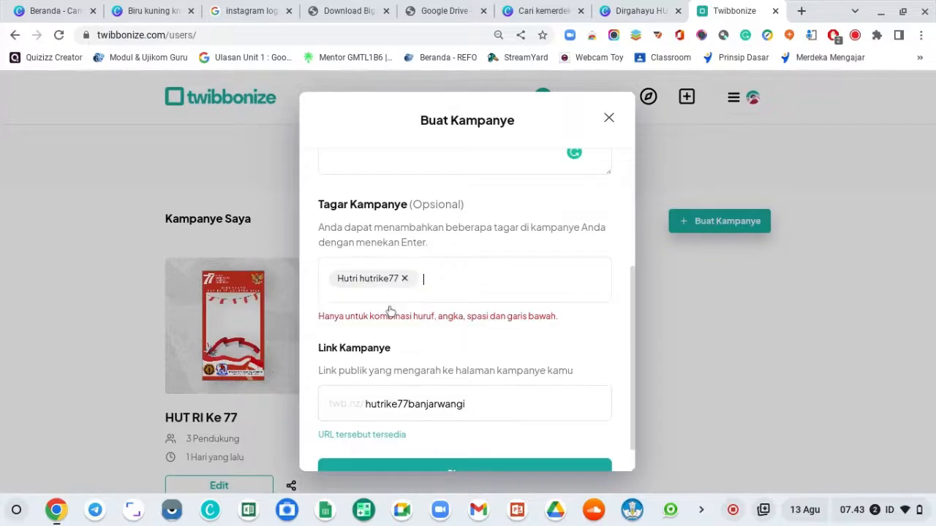
scroll(434, 358, "down", 1)
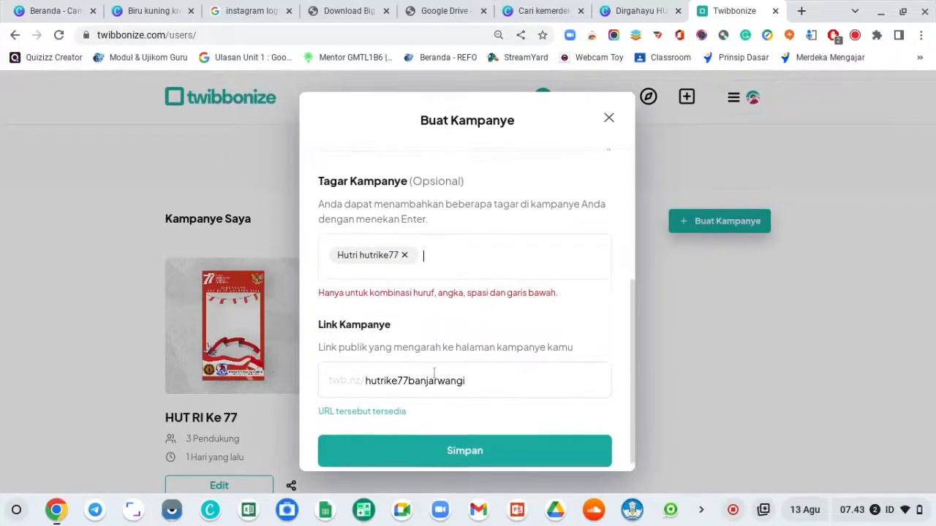
left_click(446, 437)
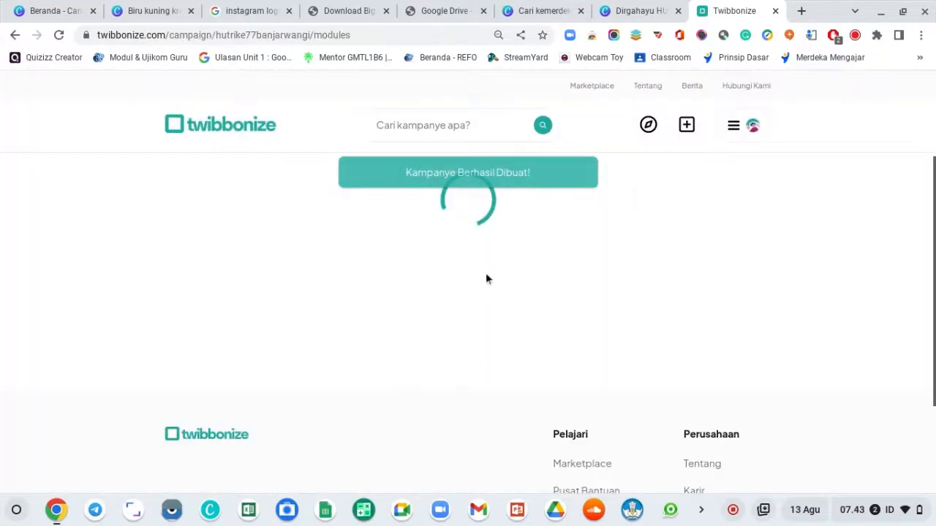
- Add a Bingkai module to the campaign and upload the downloaded Dirgahayu HUT RI frame PNG into it
scroll(549, 337, "down", 1)
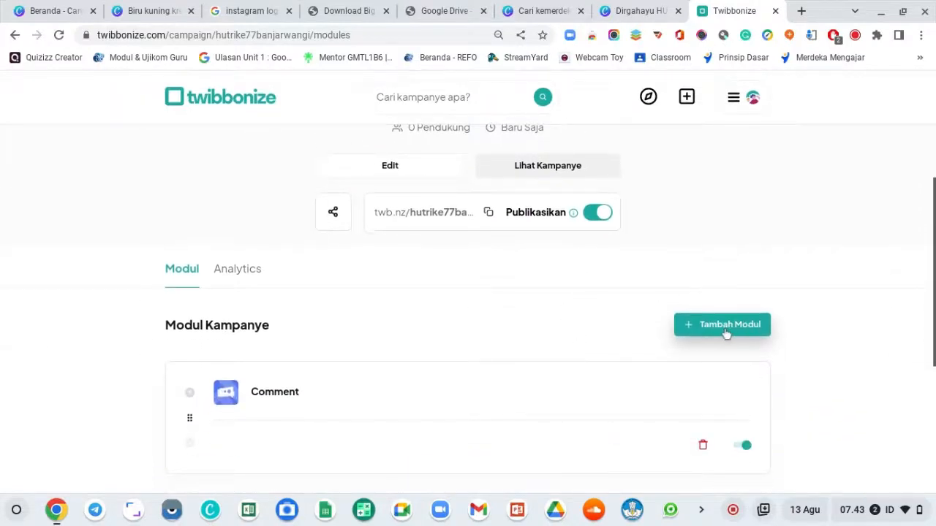
left_click(727, 327)
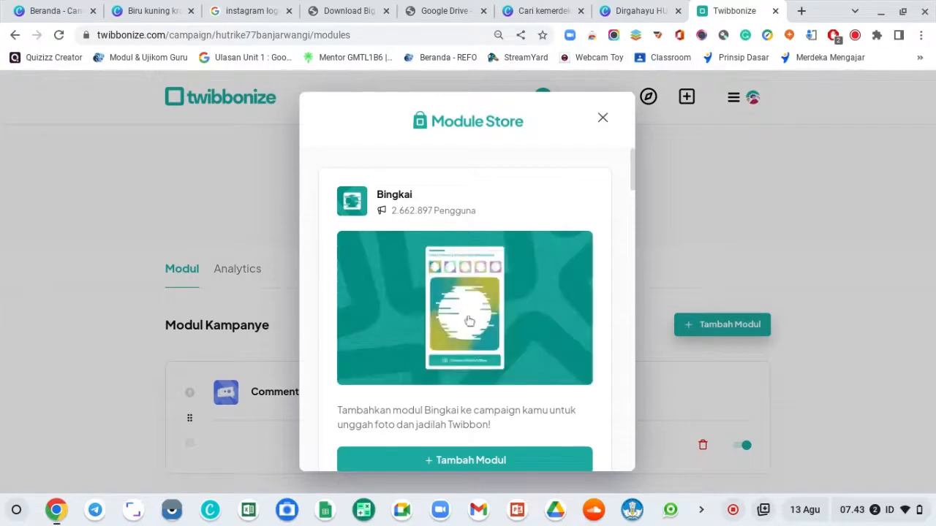
scroll(466, 309, "down", 1)
left_click(462, 420)
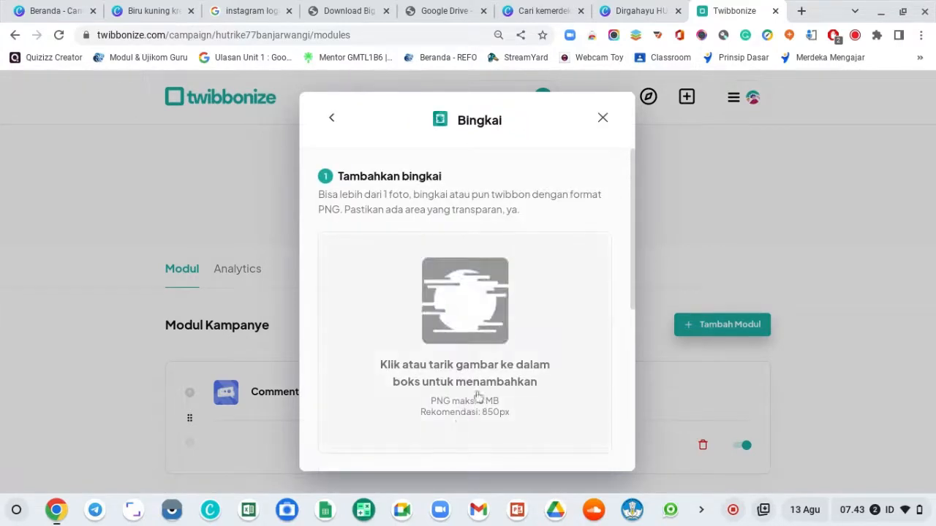
left_click(458, 314)
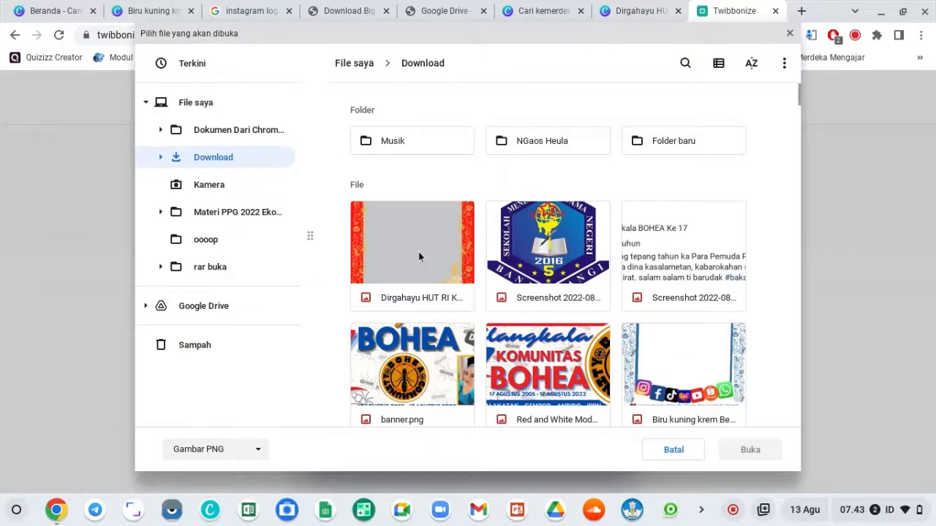
double_click(419, 252)
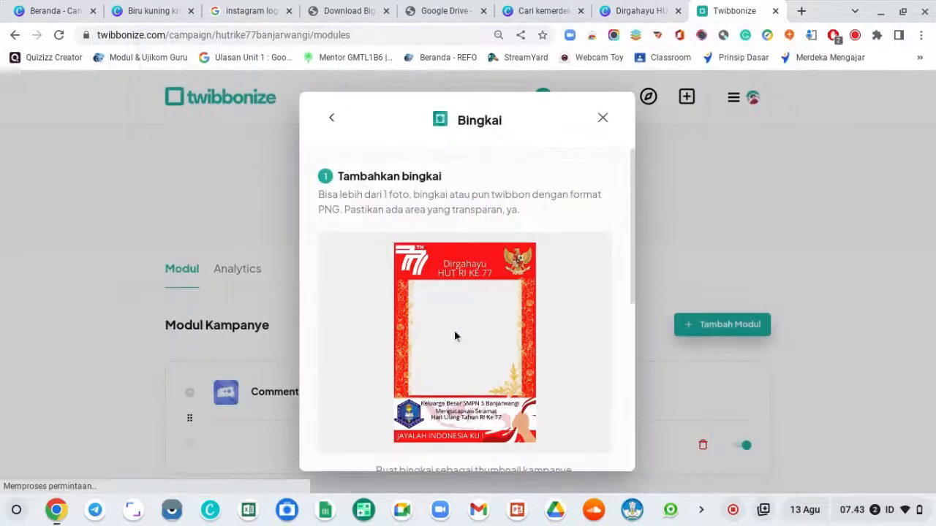
- Caption the frame "Rayakan HUT RI Bersama SMPN 5 Banajrwangi" and save the Bingkai module
scroll(459, 343, "down", 1)
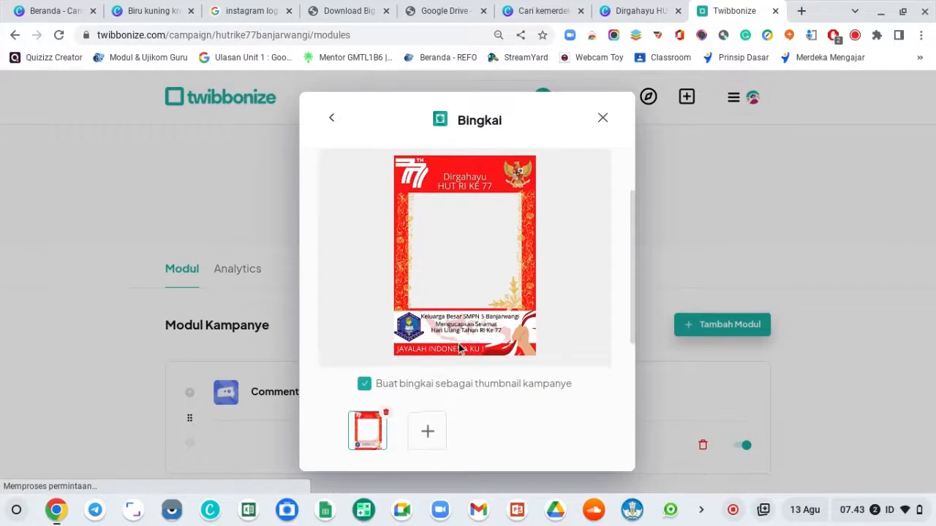
scroll(468, 382, "down", 3)
scroll(468, 366, "down", 1)
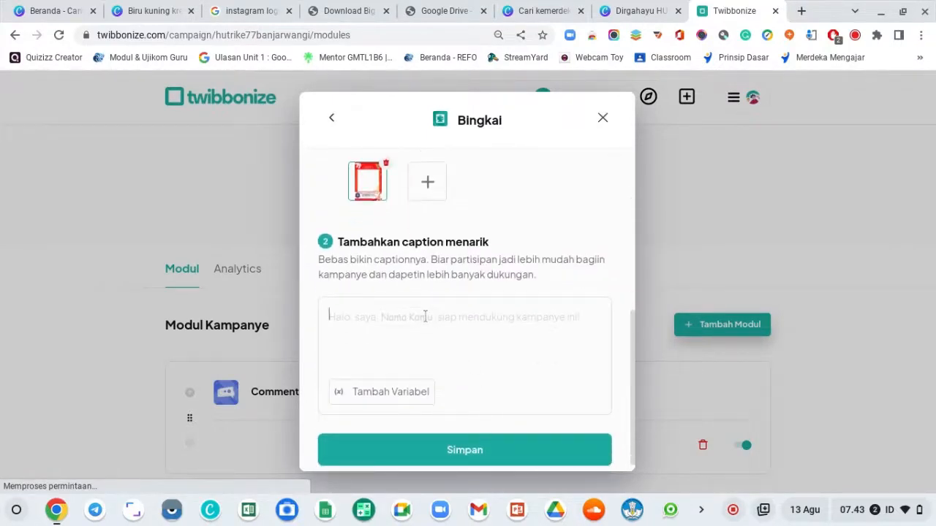
type("Rayakan")
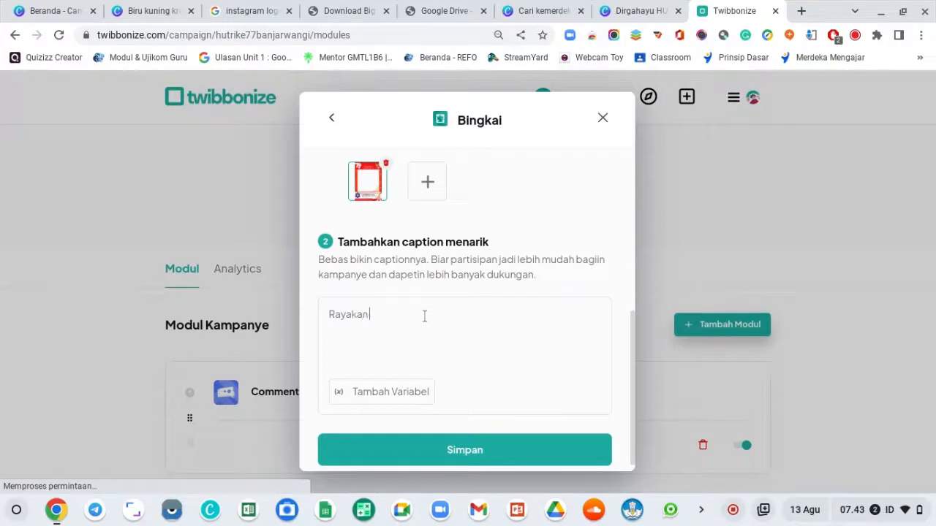
type(" HUT RI Bersama SMPN 5 ")
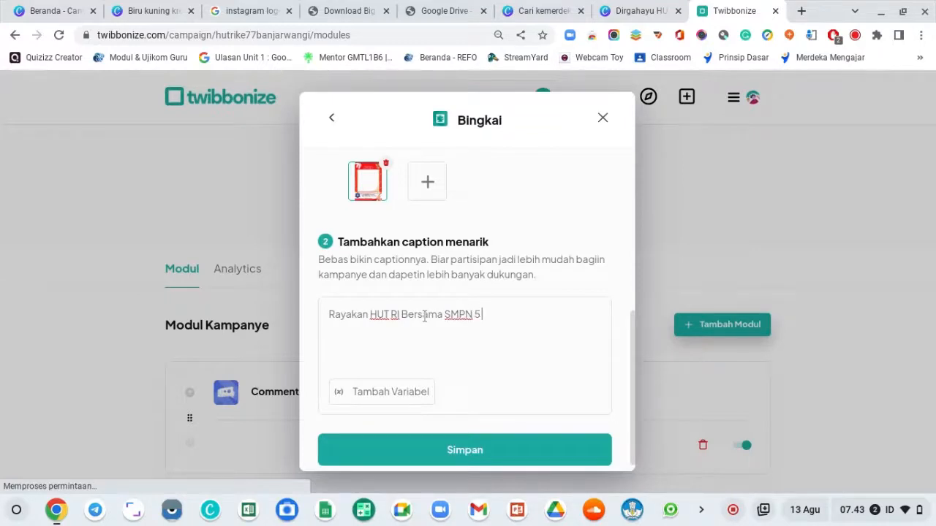
type("Banajrwangi")
scroll(463, 382, "down", 1)
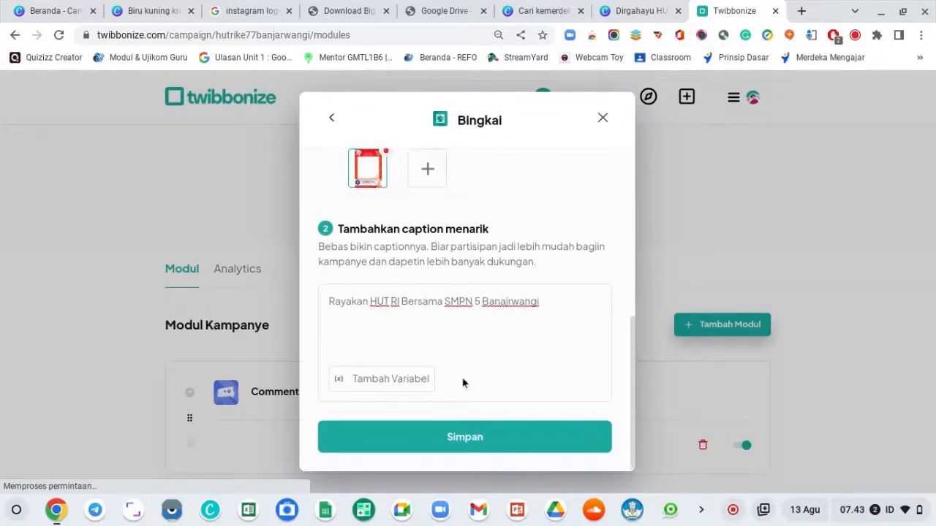
left_click(470, 442)
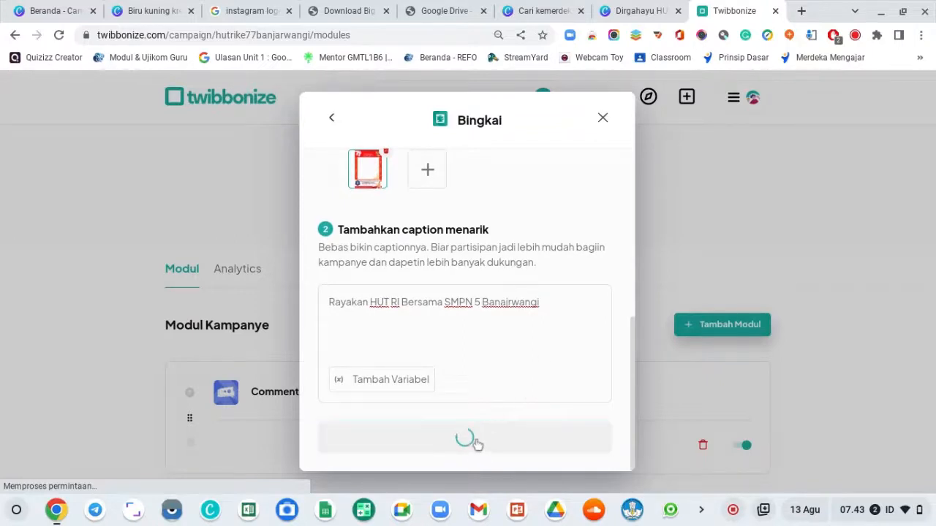
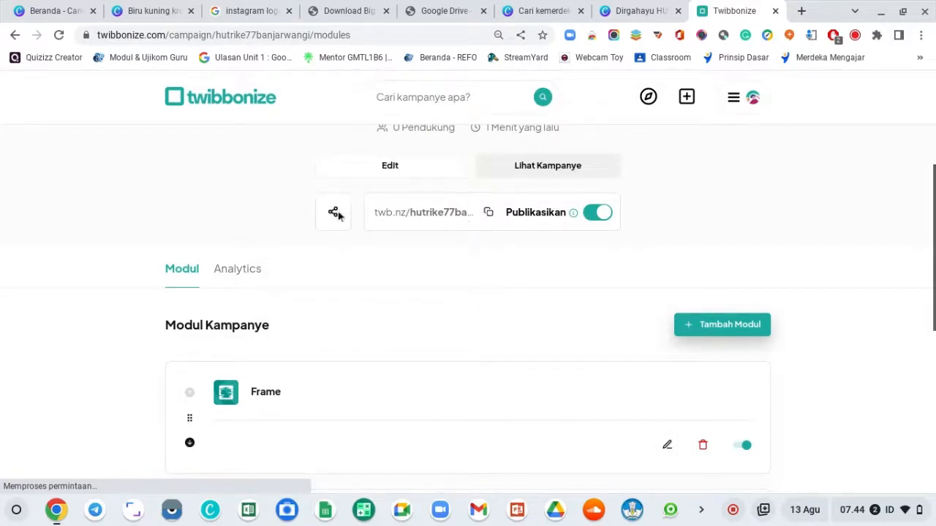
- Copy the campaign's short link, switch to WhatsApp and send the link to the SMPN 5 BANJARWANGI group
left_click(489, 212)
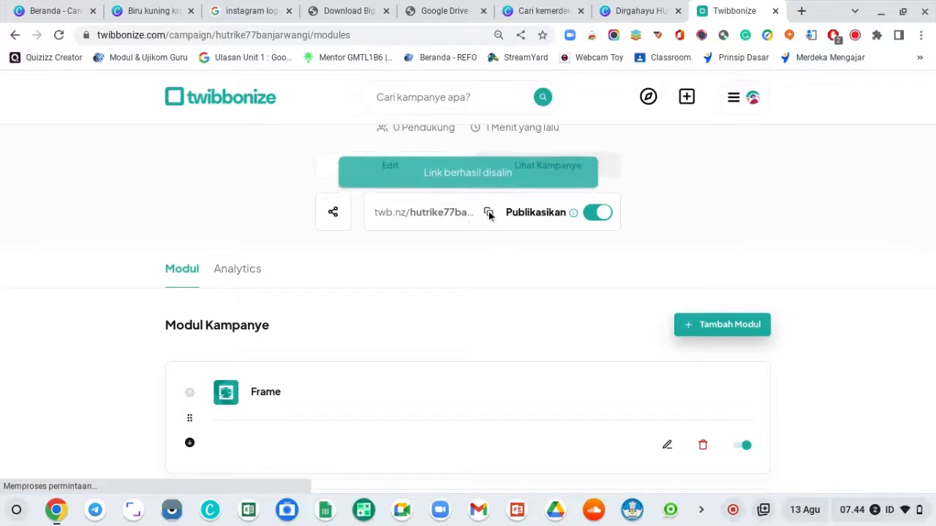
left_click(670, 509)
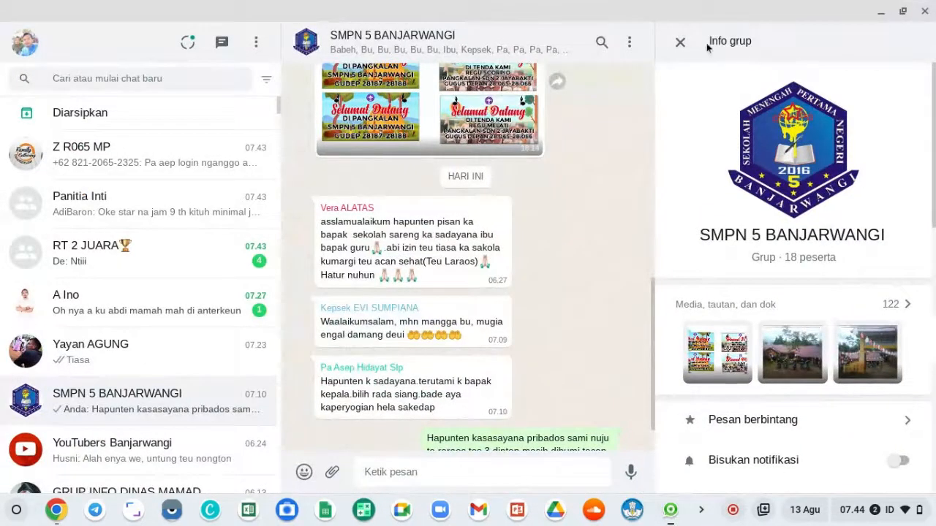
left_click(681, 43)
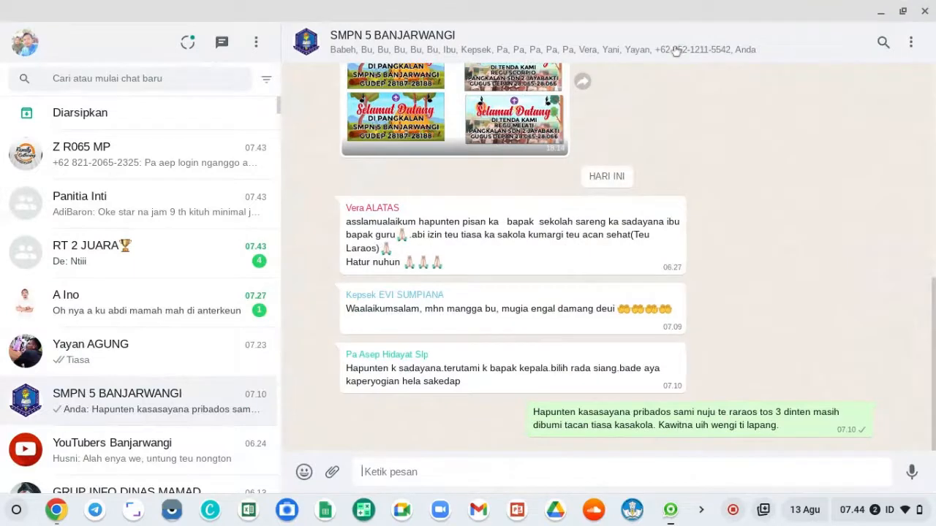
left_click(462, 471)
key("ctrl+v")
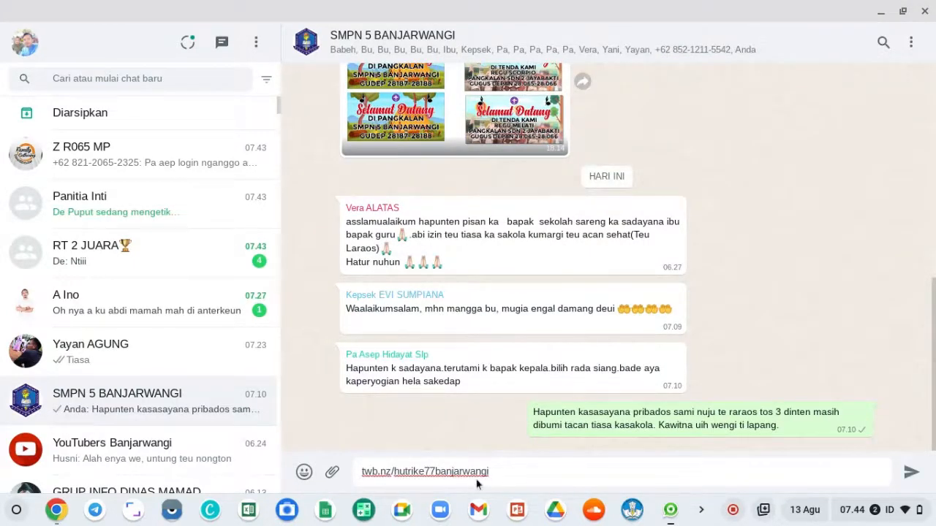
key("Return")
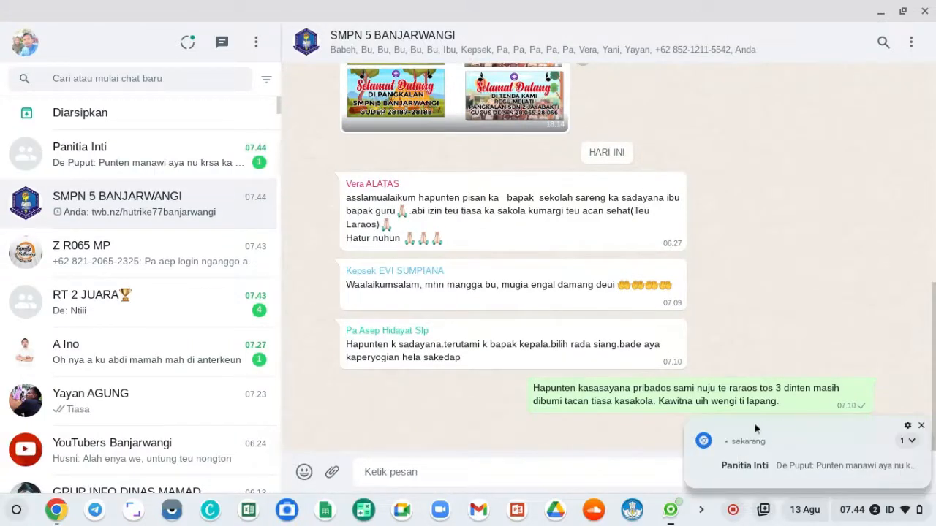
left_click(921, 426)
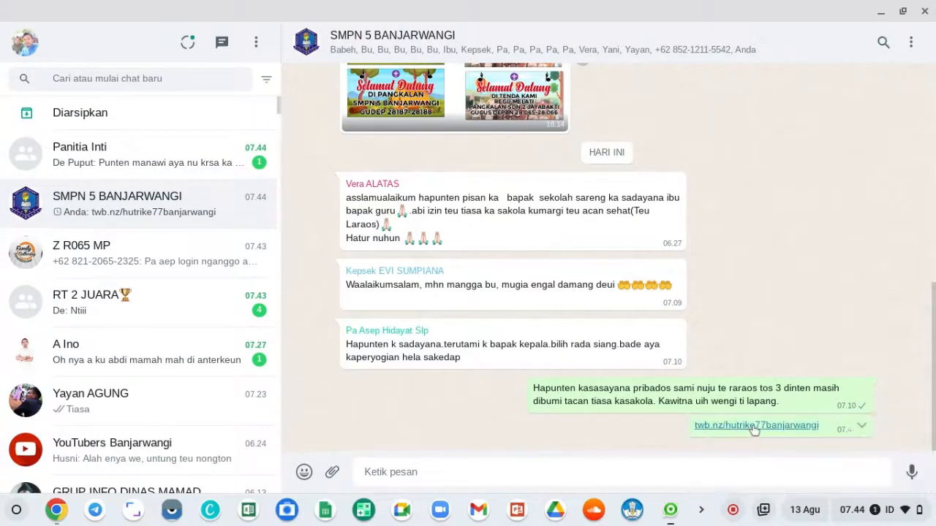
- Open the campaign page from the link sent in the chat and close the ad covering the frame
left_click(759, 427)
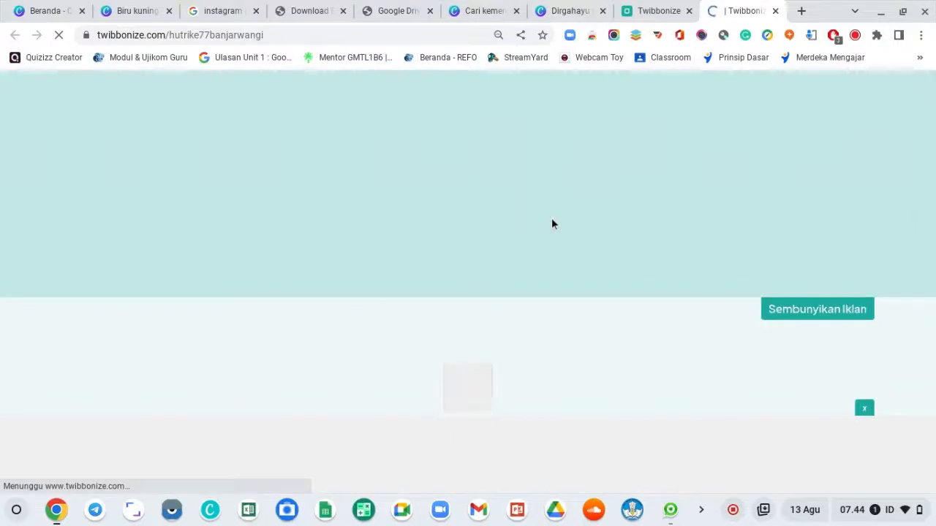
scroll(552, 202, "down", 1)
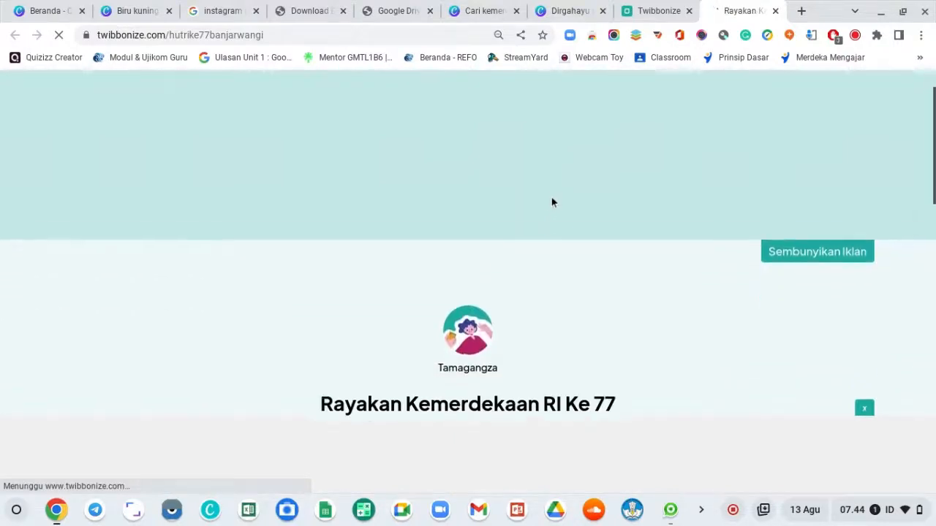
scroll(544, 208, "down", 6)
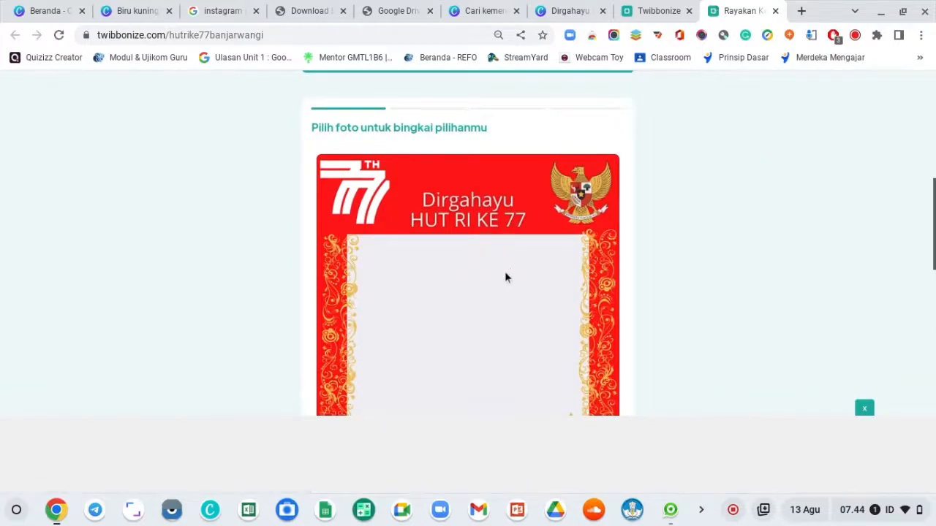
left_click(866, 411)
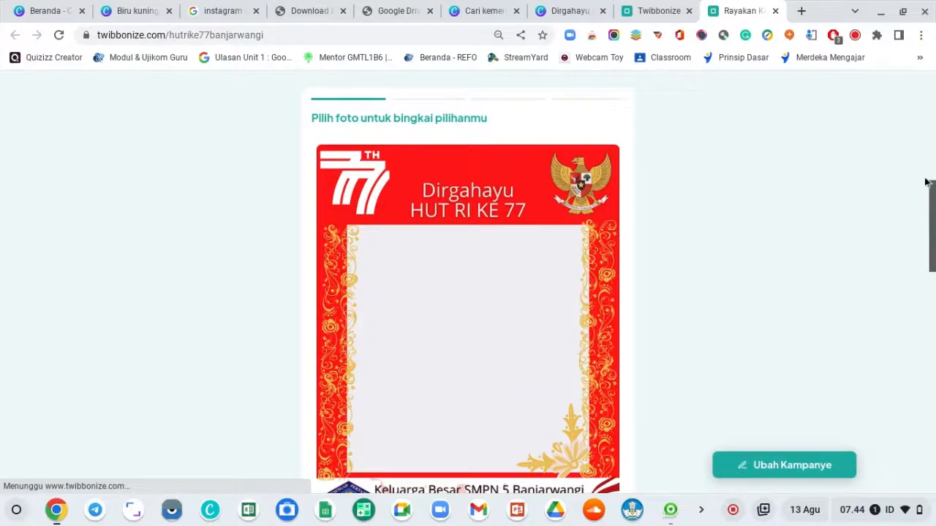
- Choose a portrait photo in the black T-shirt from the Kamera folder as the picture for the frame
mouse_move(931, 202)
left_mouse_down()
mouse_move(931, 273)
mouse_move(931, 211)
mouse_move(931, 220)
left_mouse_up()
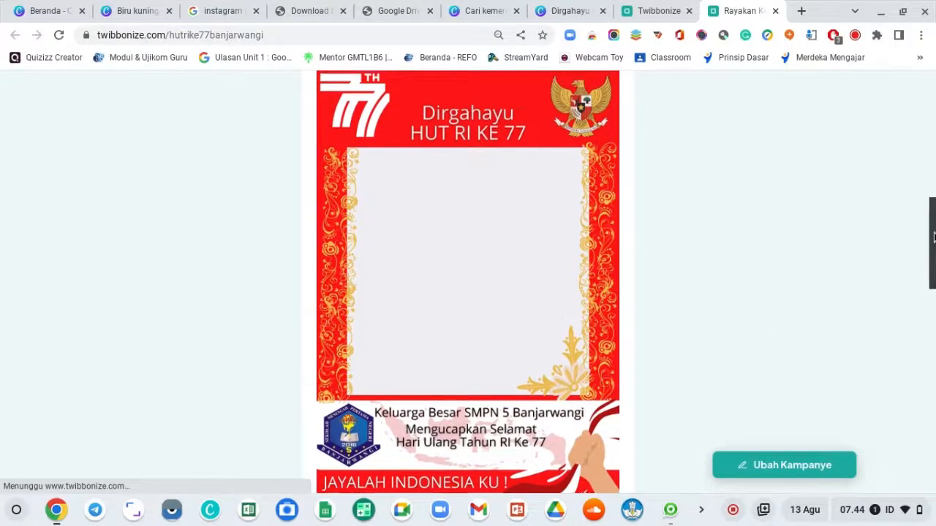
scroll(483, 343, "down", 3)
left_click(479, 329)
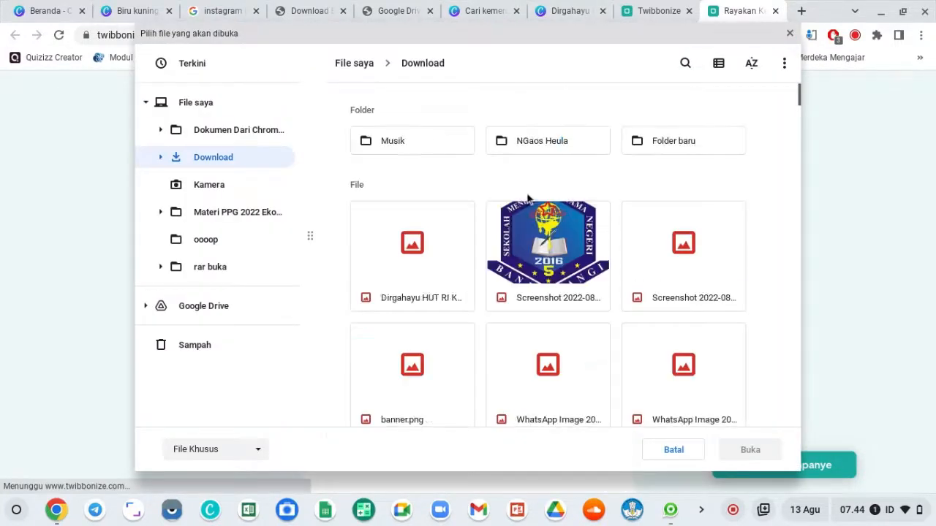
left_click(214, 188)
scroll(537, 238, "down", 3)
scroll(538, 241, "down", 2)
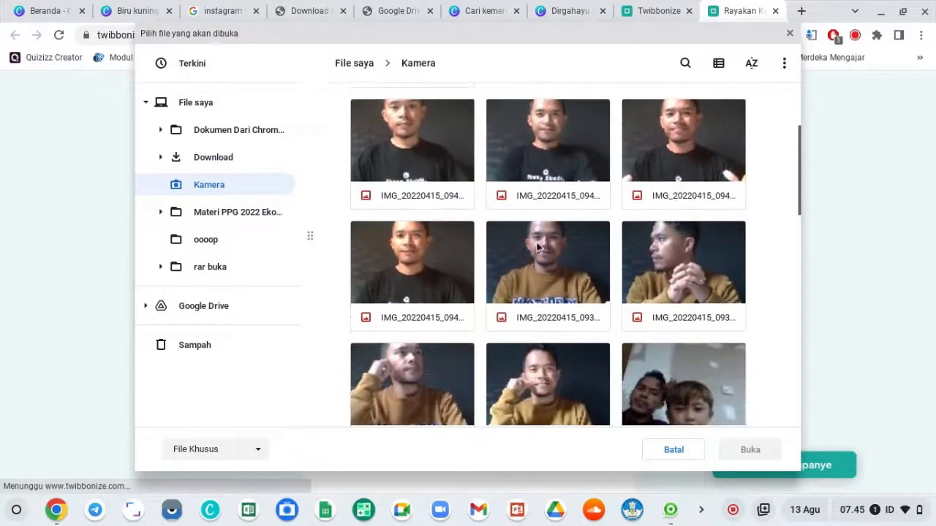
double_click(415, 270)
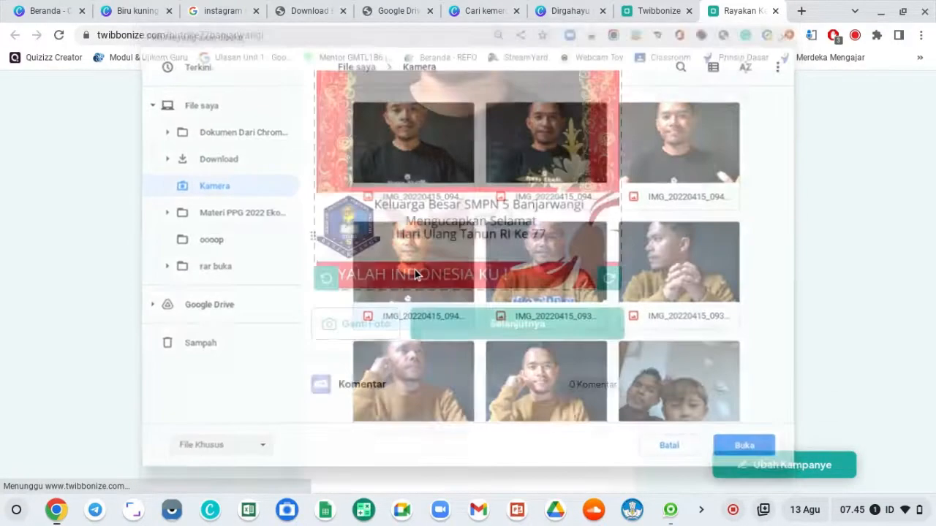
- Shrink the photo inside the frame and reposition it so the head and shoulders fill the opening
scroll(615, 224, "up", 2)
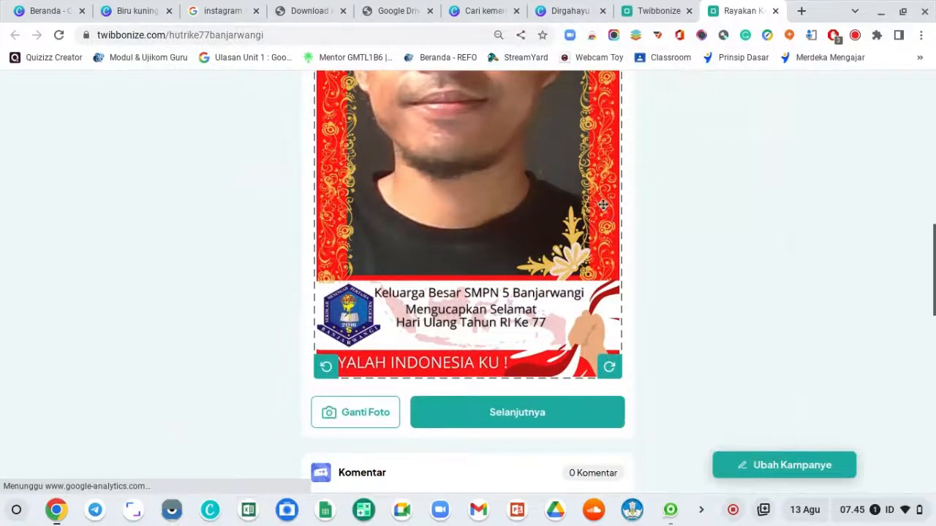
scroll(603, 204, "up", 4)
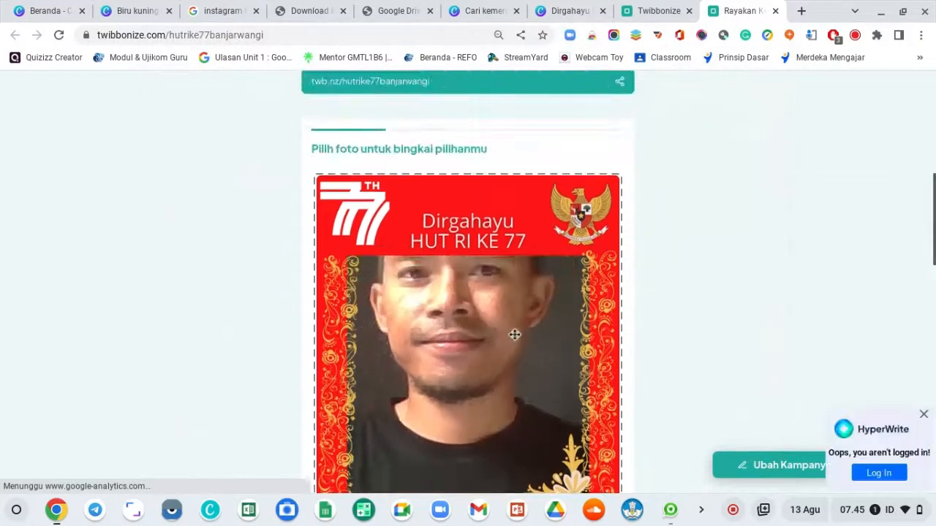
scroll(514, 335, "down", 5)
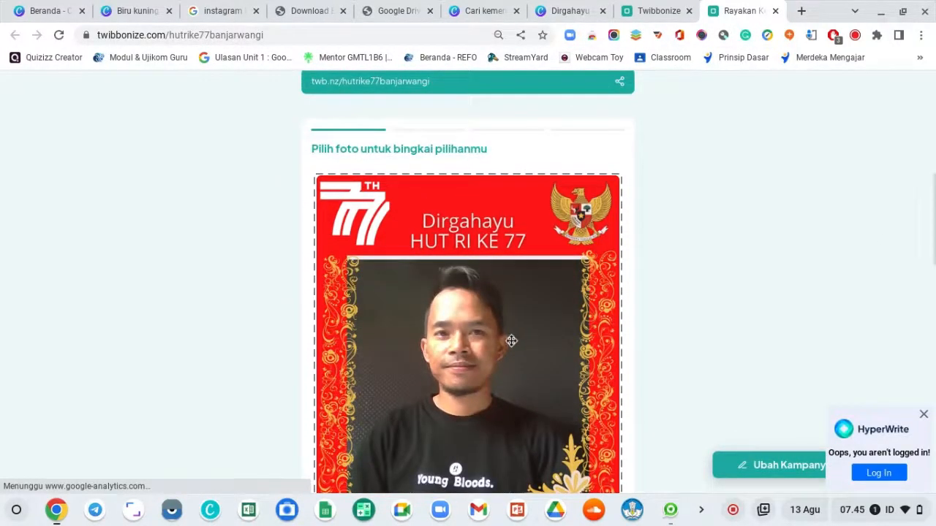
mouse_move(511, 341)
left_mouse_down()
mouse_move(497, 328)
mouse_move(495, 339)
left_mouse_up()
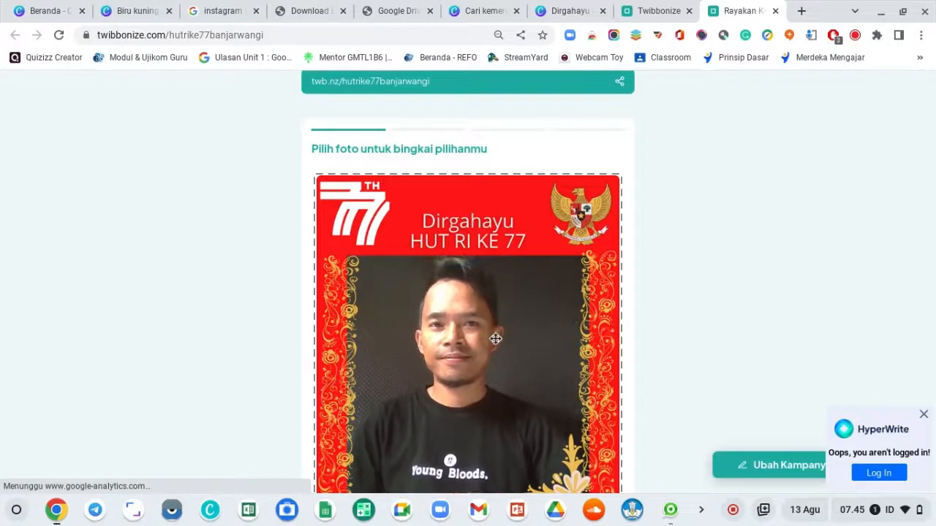
- Accept the photo placement, continue to the photo download stage and wait until the framed image is ready
left_click_drag(935, 223, 934, 276)
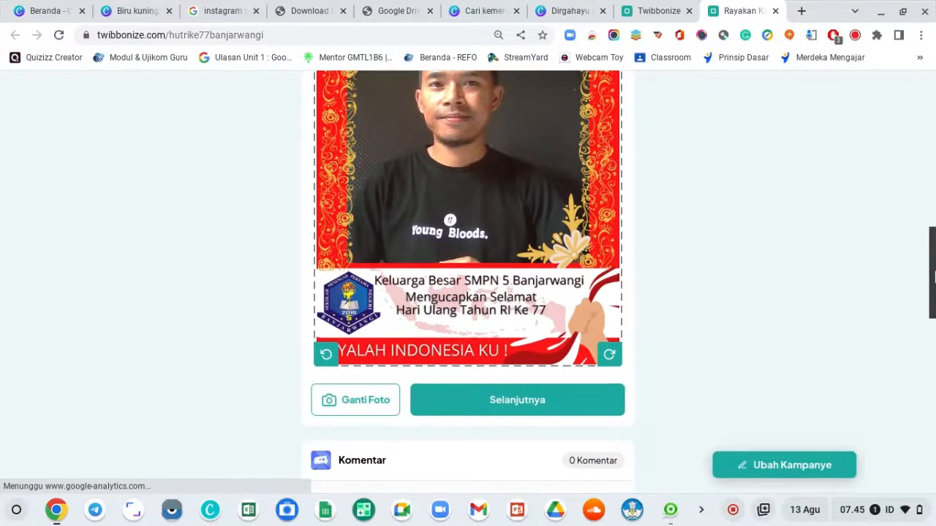
mouse_move(934, 276)
left_mouse_down()
mouse_move(931, 242)
mouse_move(931, 272)
left_mouse_up()
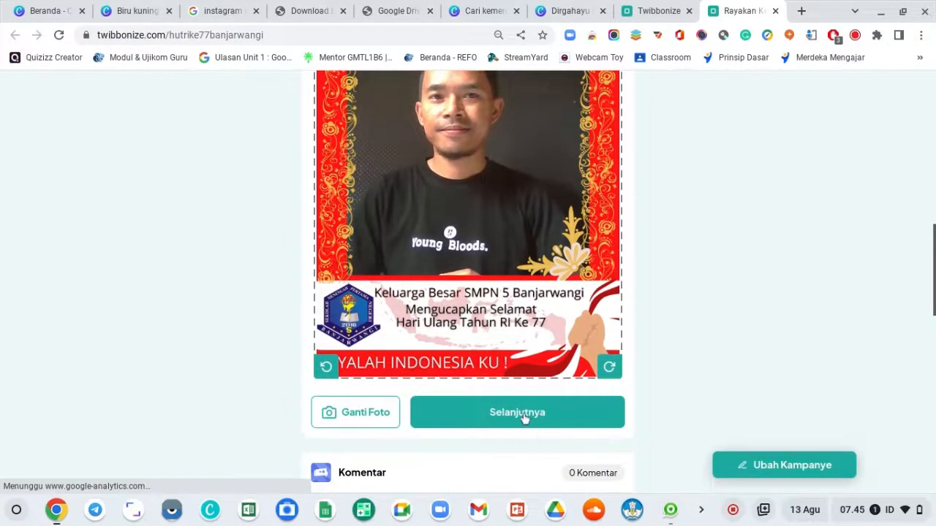
left_click(523, 416)
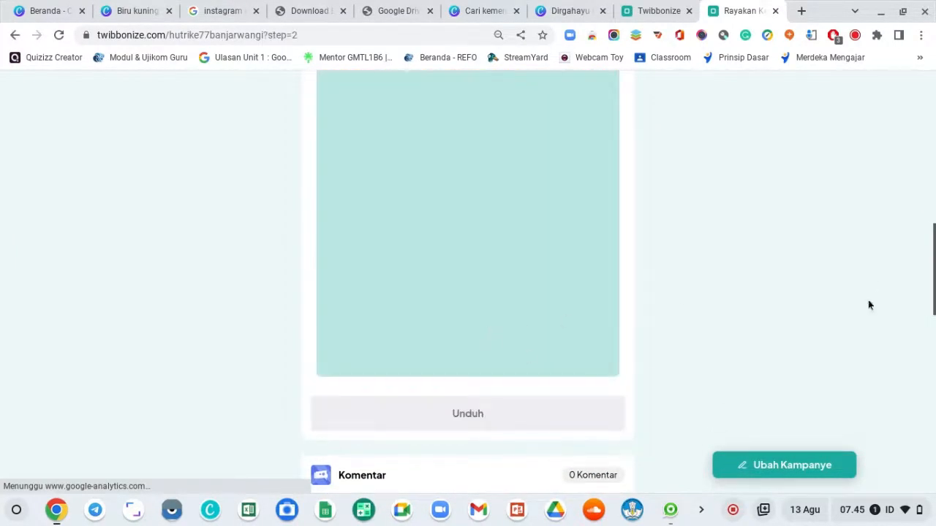
scroll(931, 262, "up", 3)
scroll(922, 264, "down", 4)
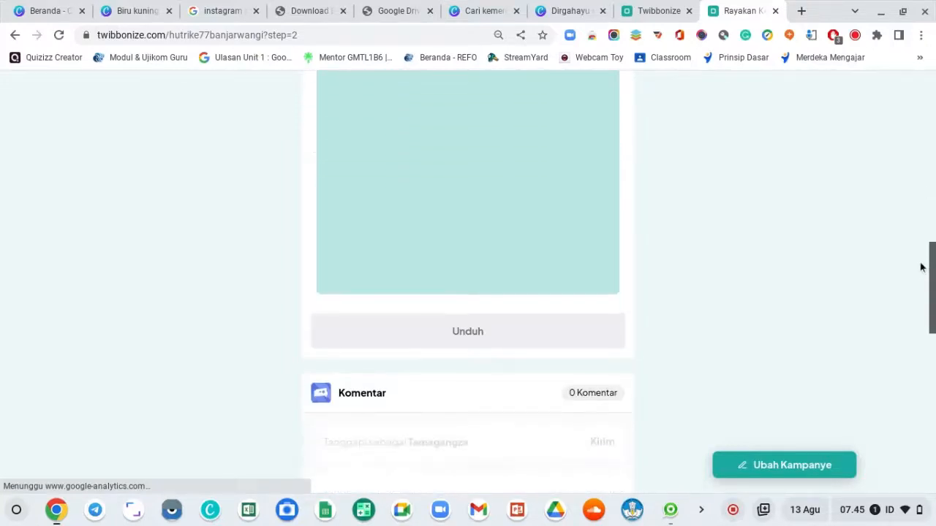
scroll(878, 275, "down", 1)
scroll(822, 265, "down", 4)
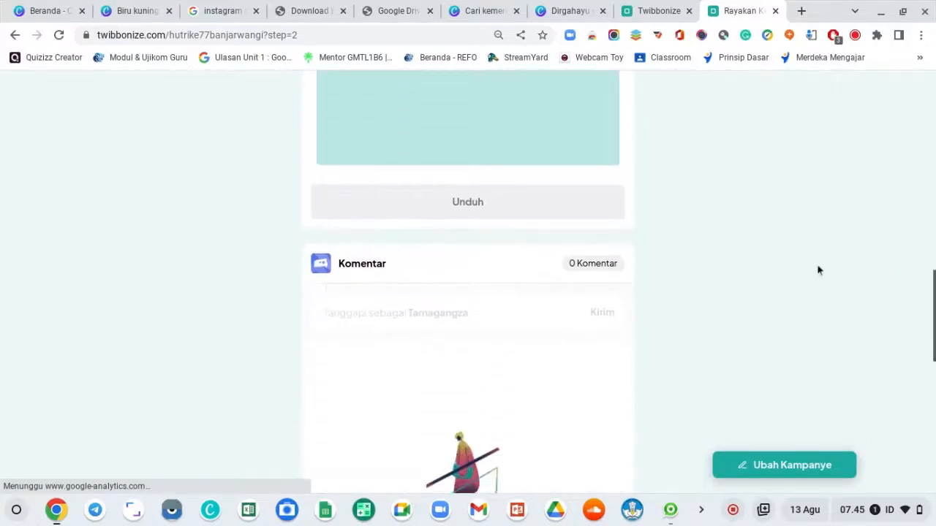
scroll(818, 271, "up", 5)
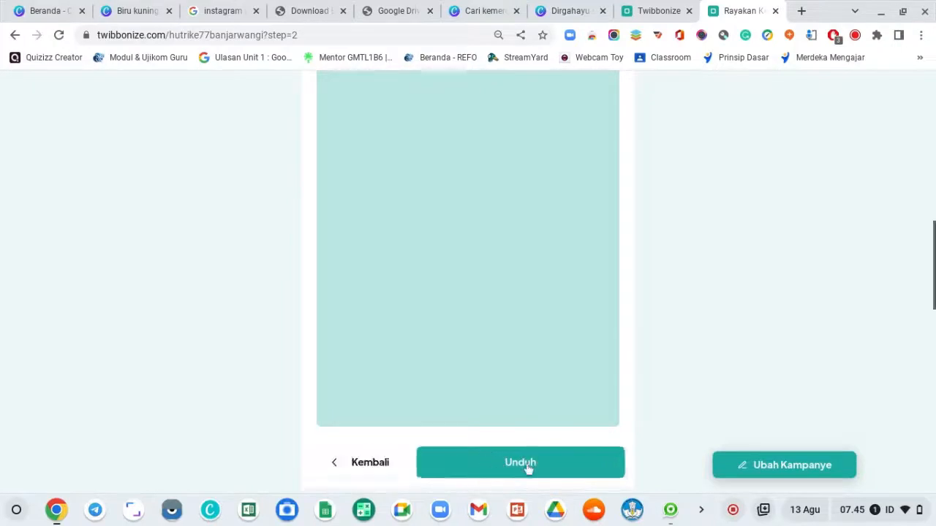
scroll(525, 464, "up", 1)
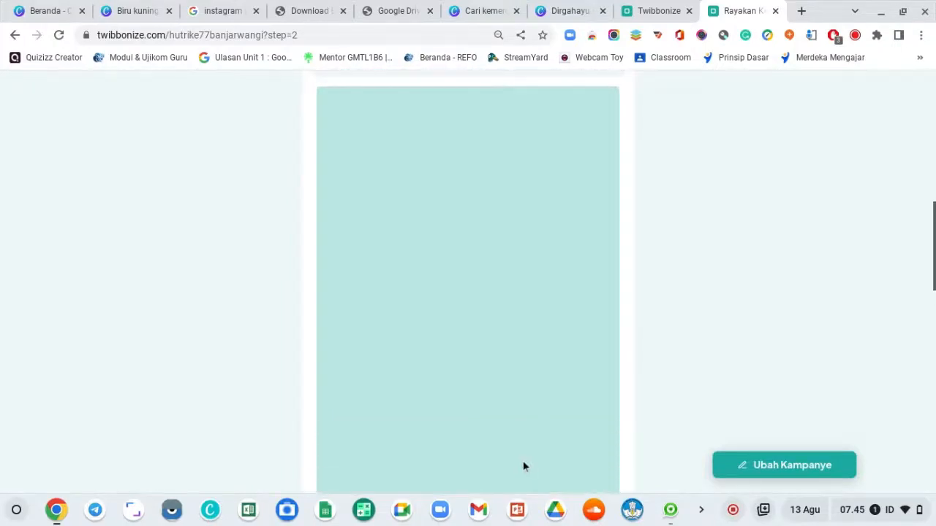
scroll(523, 461, "down", 1)
scroll(524, 465, "up", 3)
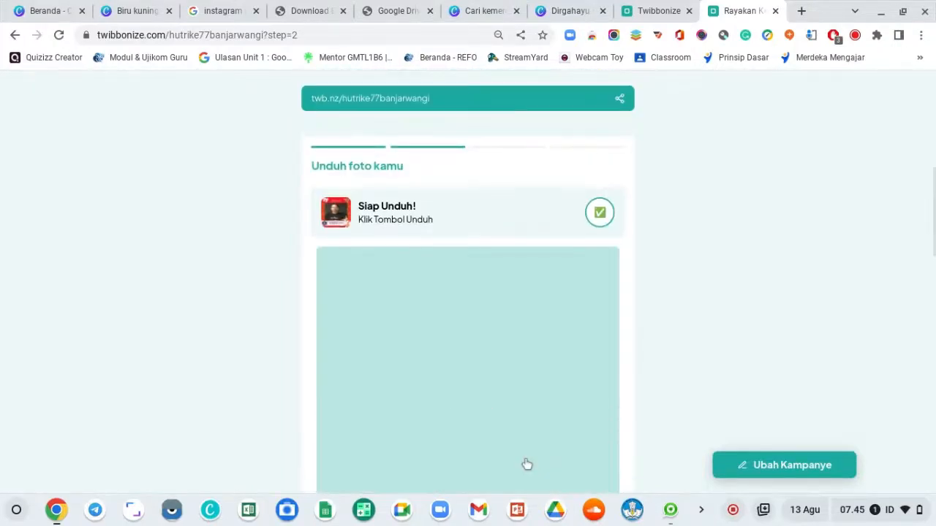
- Download the framed photo and open the downloaded JPG in the image viewer to check it in full
scroll(932, 255, "down", 3)
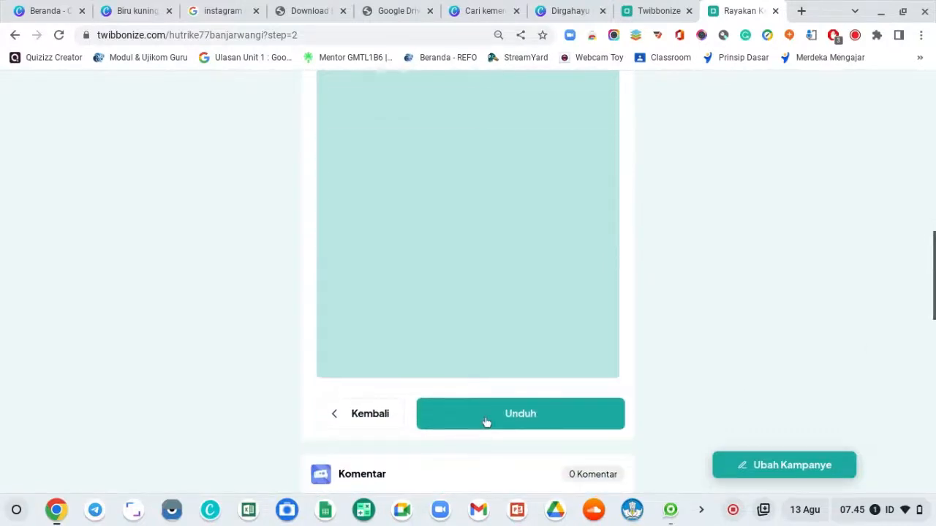
left_click(486, 421)
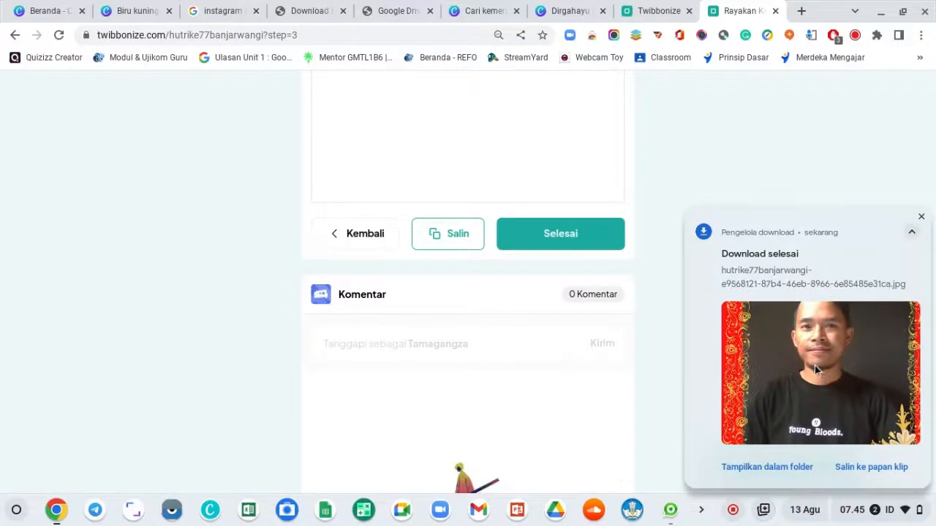
left_click(815, 369)
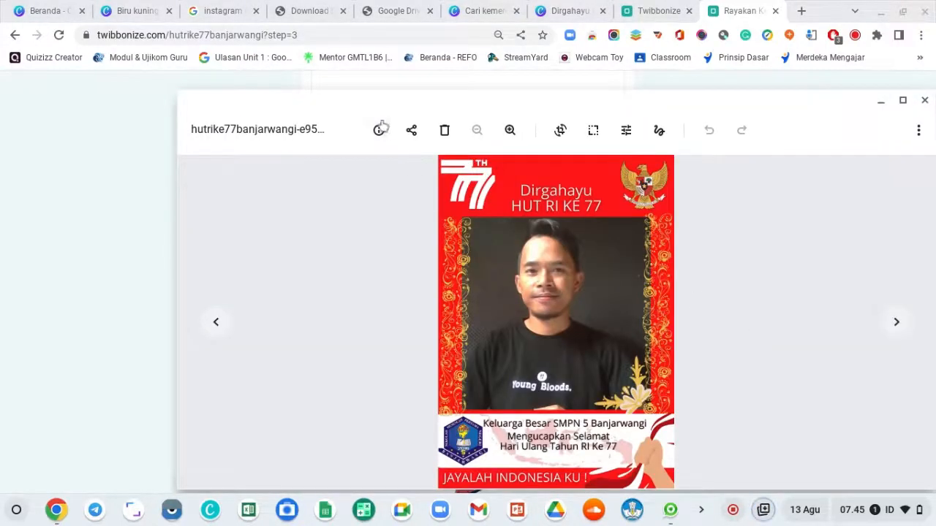
left_click_drag(374, 113, 373, 74)
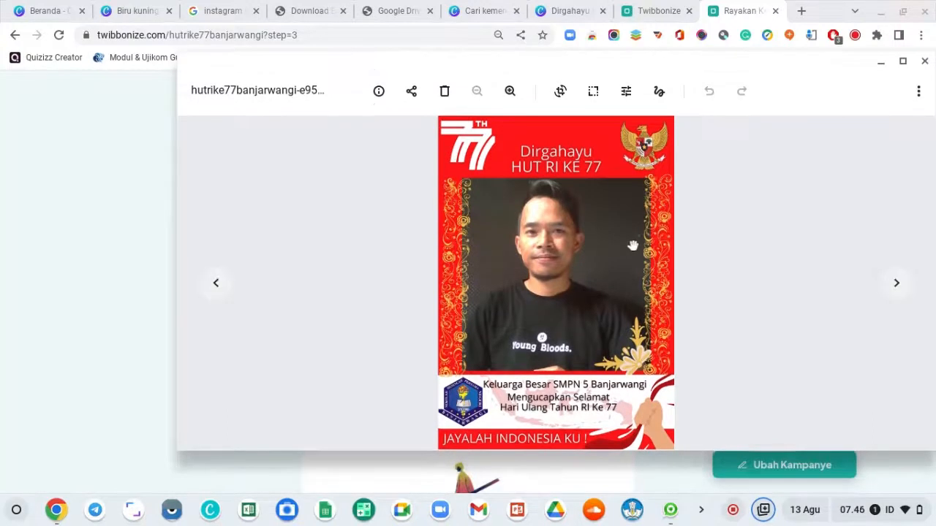